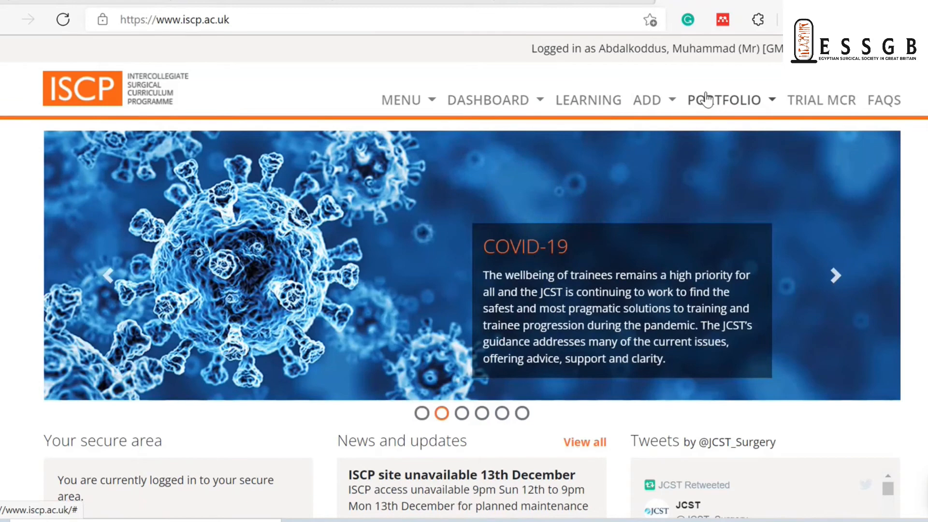
Open the 27 Nov 2021 CBD draft from the Work in Progress list, and return to that list.
{"action": "left_click", "coordinate": [433, 102]}
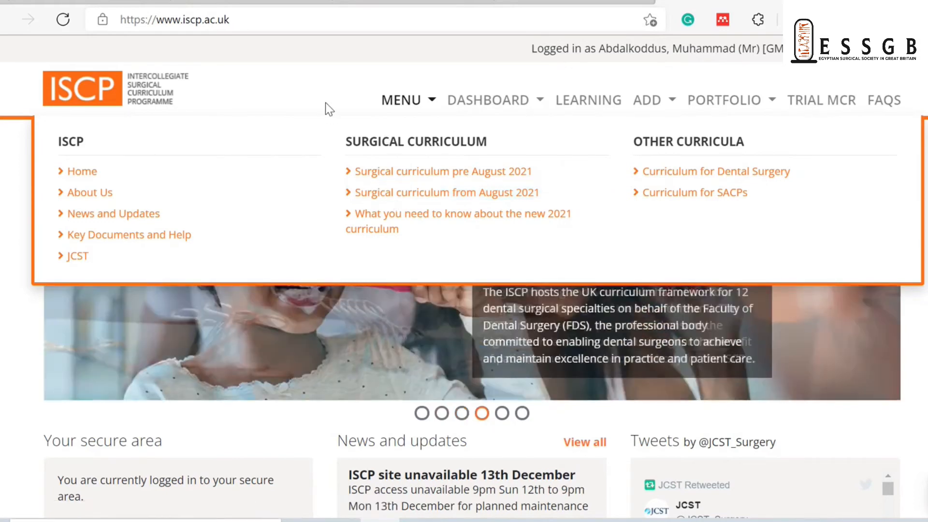
{"action": "left_click", "coordinate": [539, 102]}
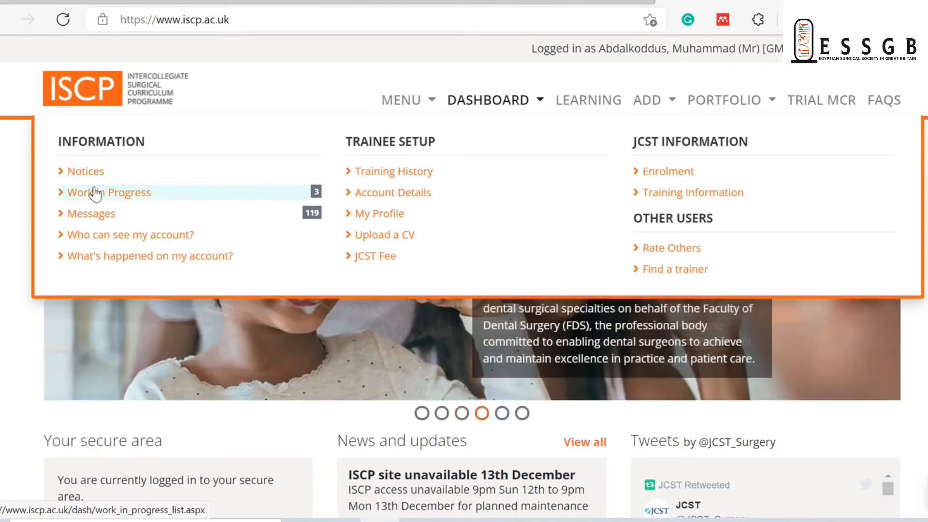
{"action": "left_click", "coordinate": [94, 189]}
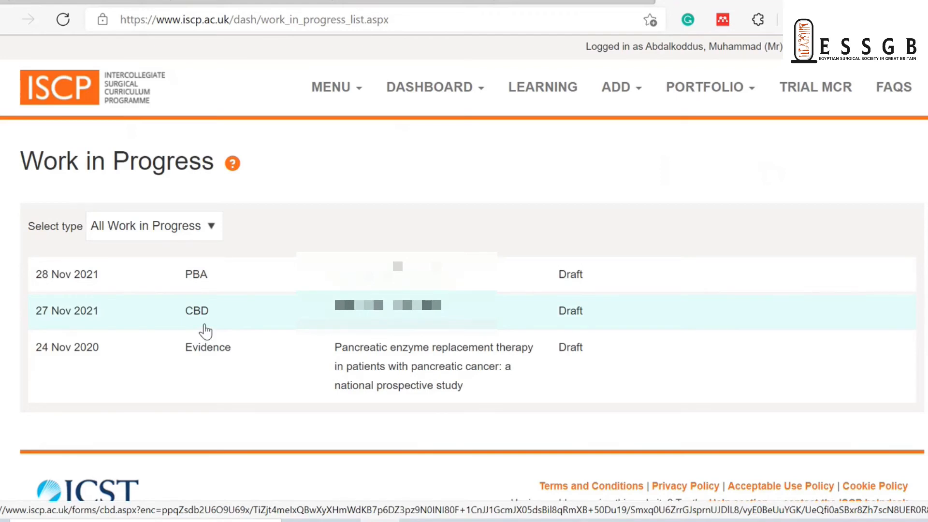
{"action": "left_click", "coordinate": [260, 325]}
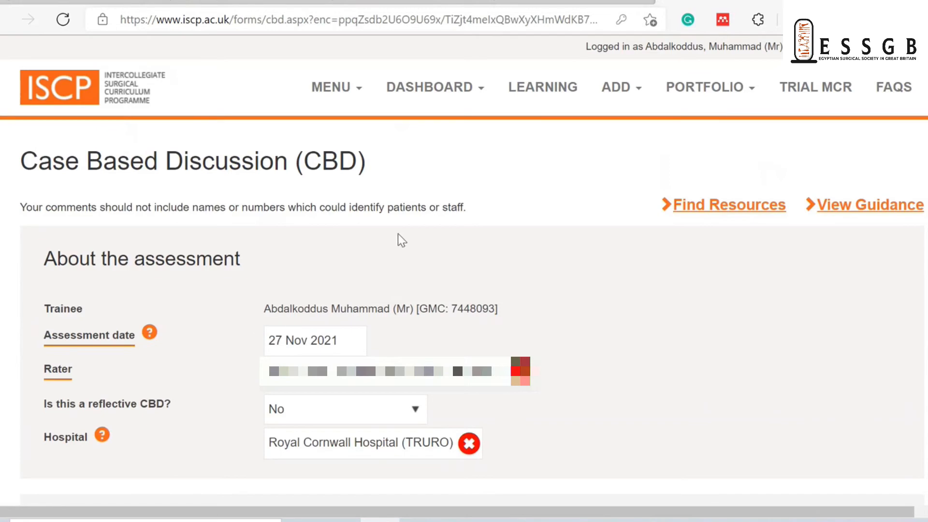
{"action": "left_click", "coordinate": [474, 95]}
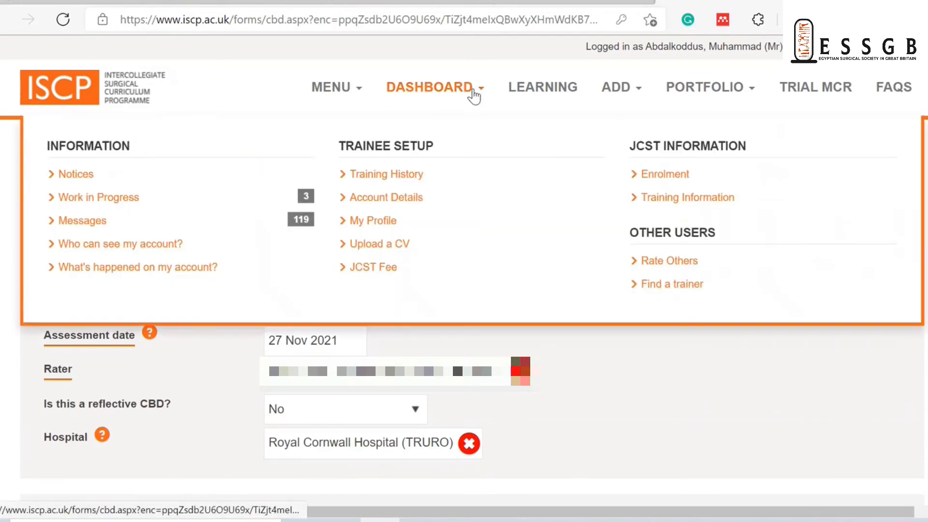
{"action": "left_click", "coordinate": [123, 204]}
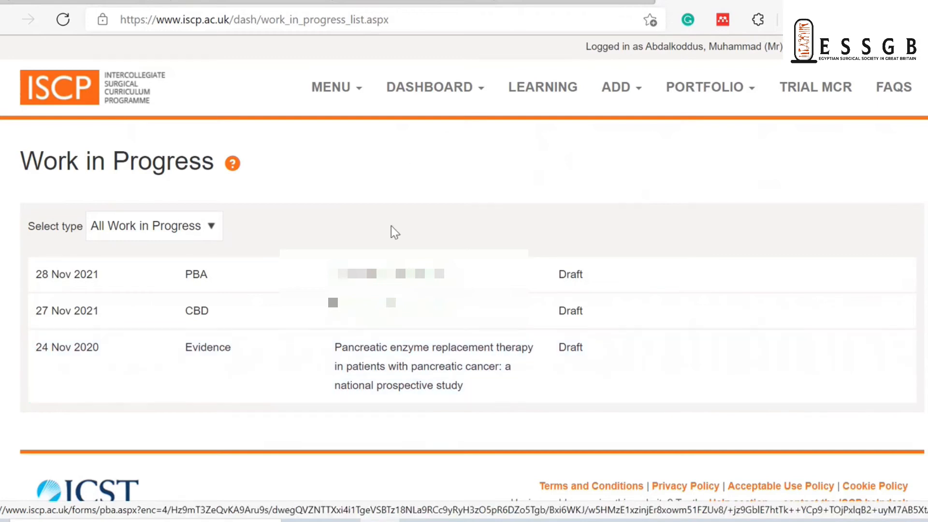
Open the Training History page and look through the listed placements down to the earliest one.
{"action": "left_click", "coordinate": [463, 93]}
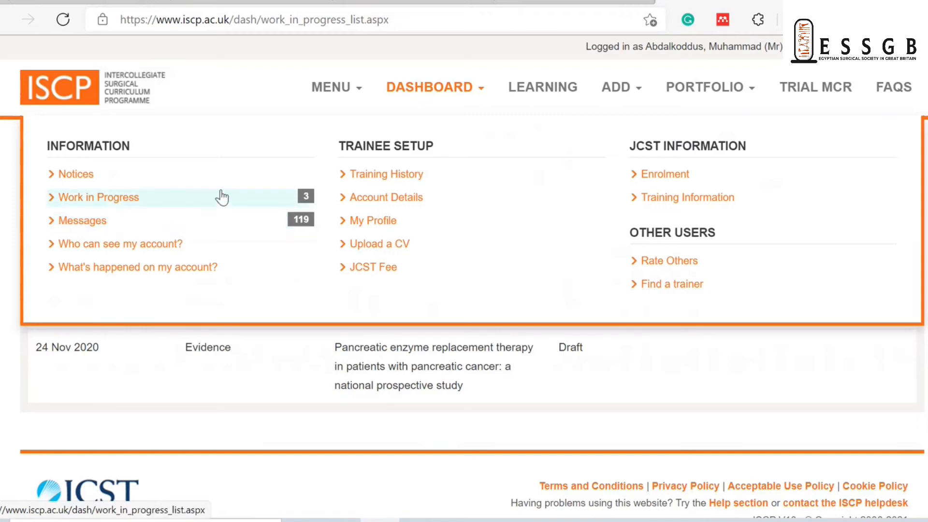
{"action": "left_click", "coordinate": [380, 177]}
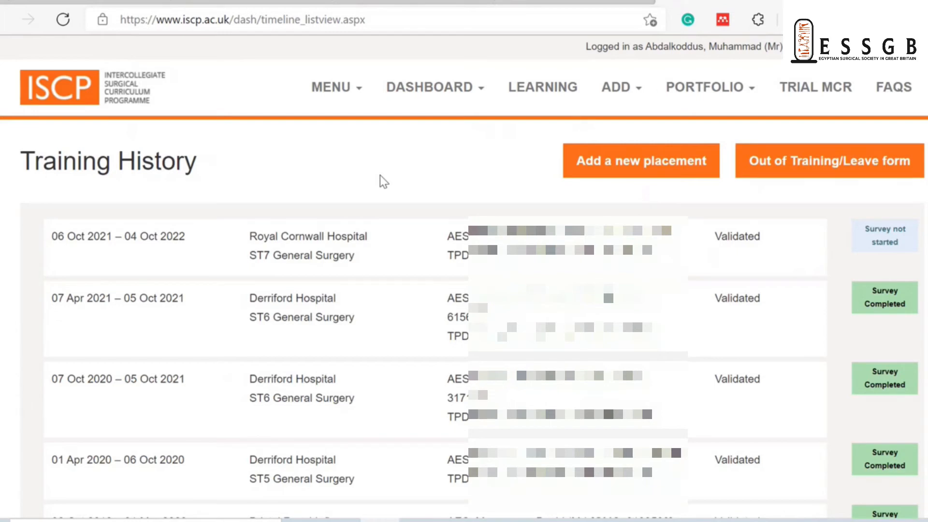
{"action": "scroll", "coordinate": [380, 175], "scroll_direction": "down", "scroll_amount": 8}
{"action": "scroll", "coordinate": [380, 175], "scroll_direction": "down", "scroll_amount": 2}
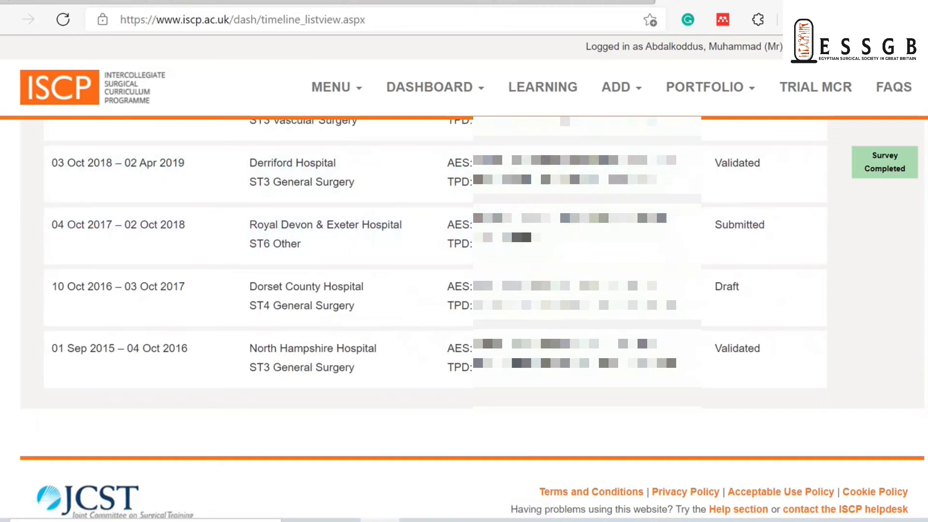
{"action": "scroll", "coordinate": [435, 315], "scroll_direction": "up", "scroll_amount": 5}
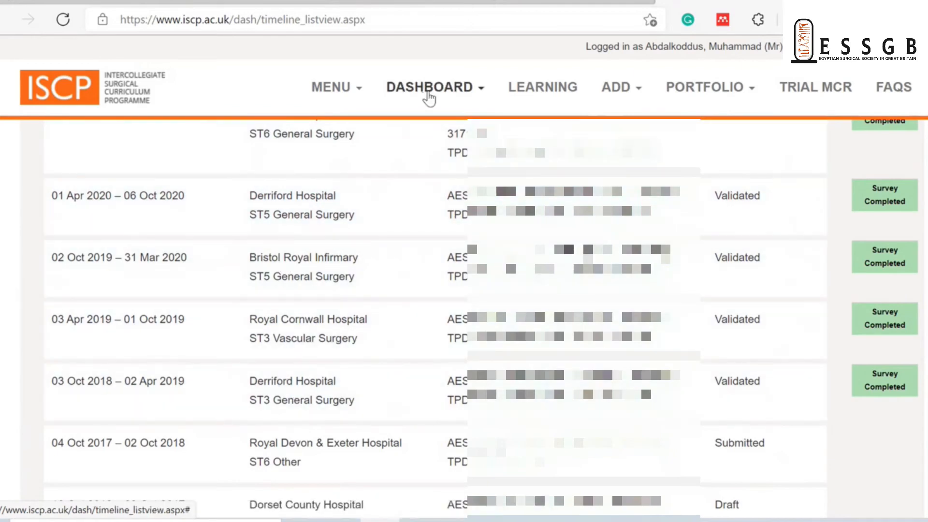
Open Rate Others and look through the completed WBAs, from the MSF assessments to the CBD, CEX and DOPS entries.
{"action": "left_click", "coordinate": [426, 97]}
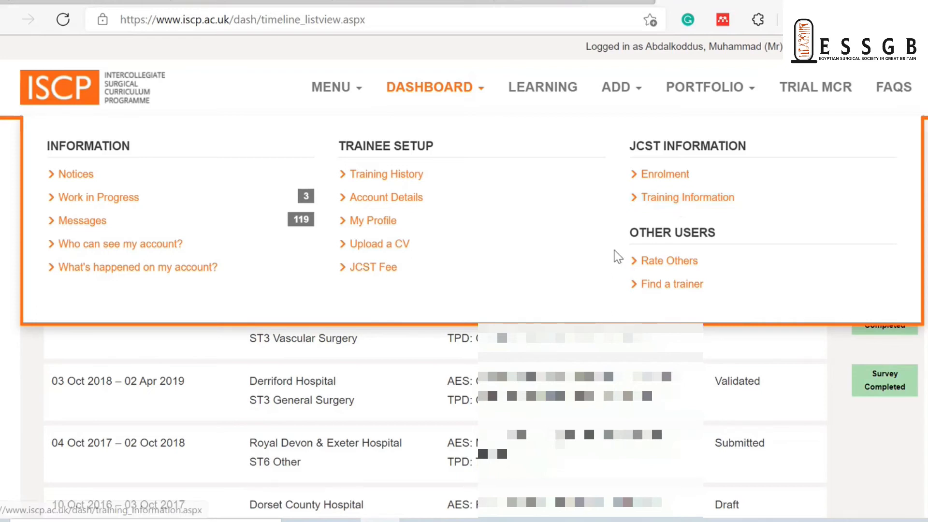
{"action": "left_click", "coordinate": [655, 263]}
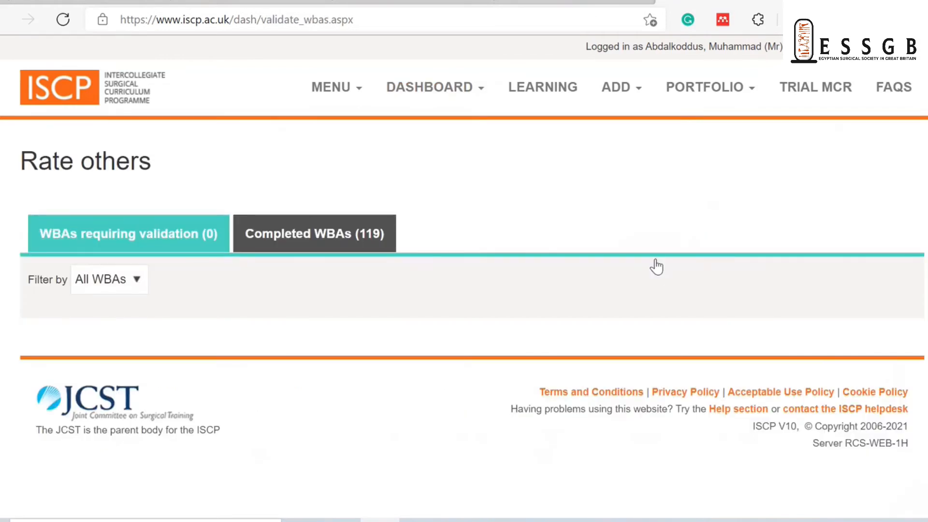
{"action": "left_click", "coordinate": [294, 237]}
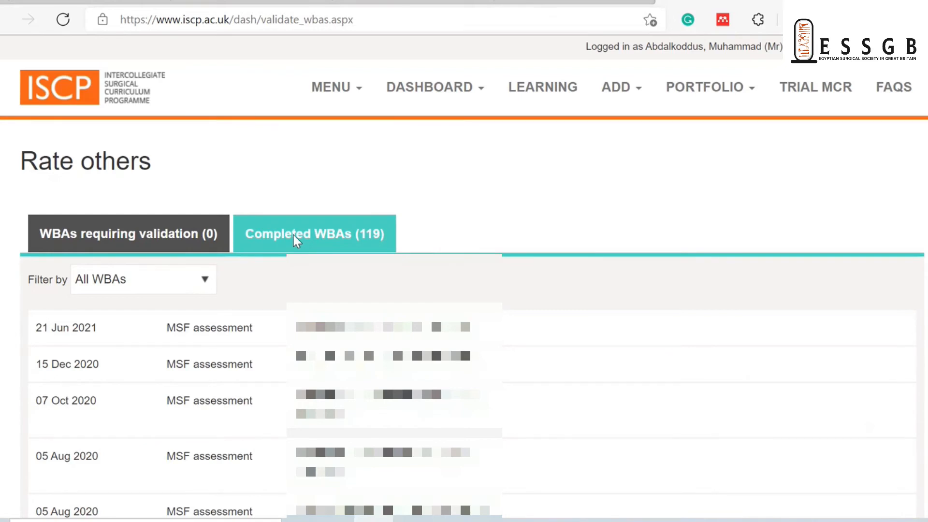
{"action": "scroll", "coordinate": [294, 235], "scroll_direction": "down", "scroll_amount": 10}
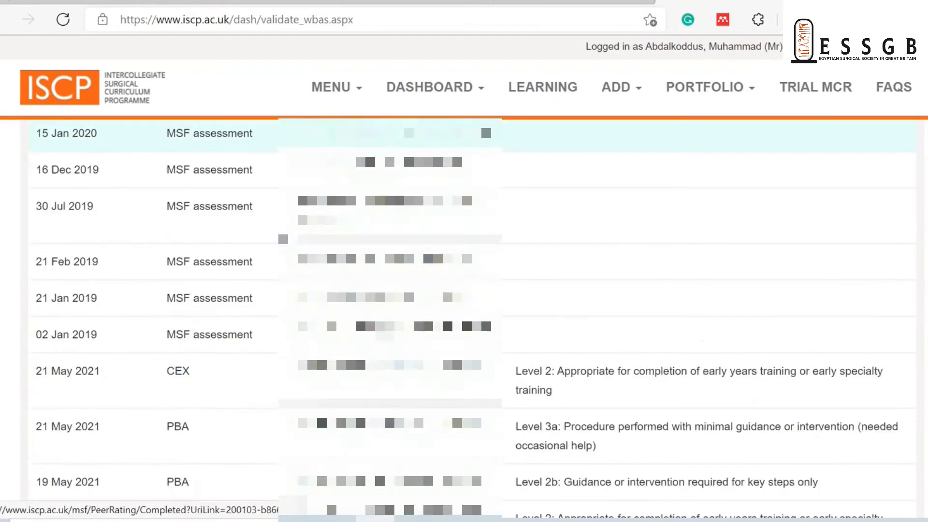
{"action": "scroll", "coordinate": [294, 237], "scroll_direction": "down", "scroll_amount": 6}
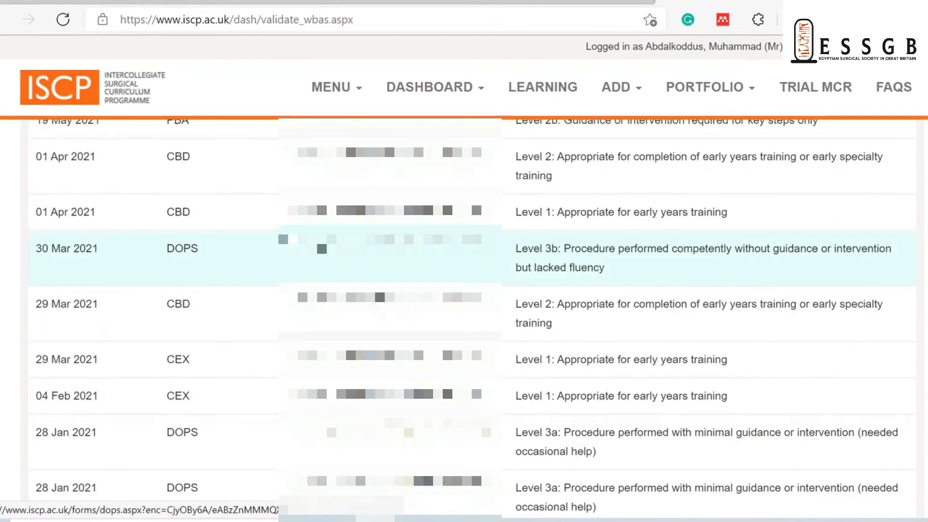
{"action": "scroll", "coordinate": [293, 242], "scroll_direction": "down", "scroll_amount": 4}
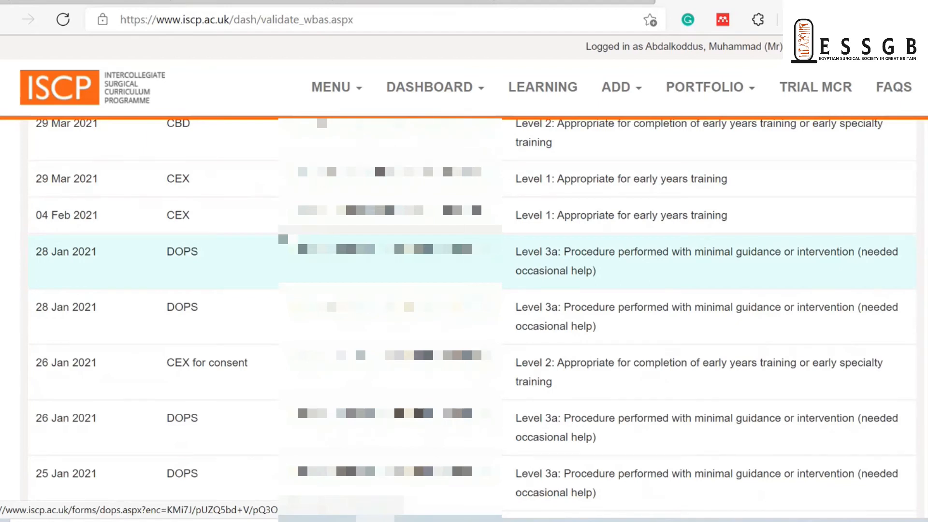
{"action": "scroll", "coordinate": [283, 239], "scroll_direction": "down", "scroll_amount": 12}
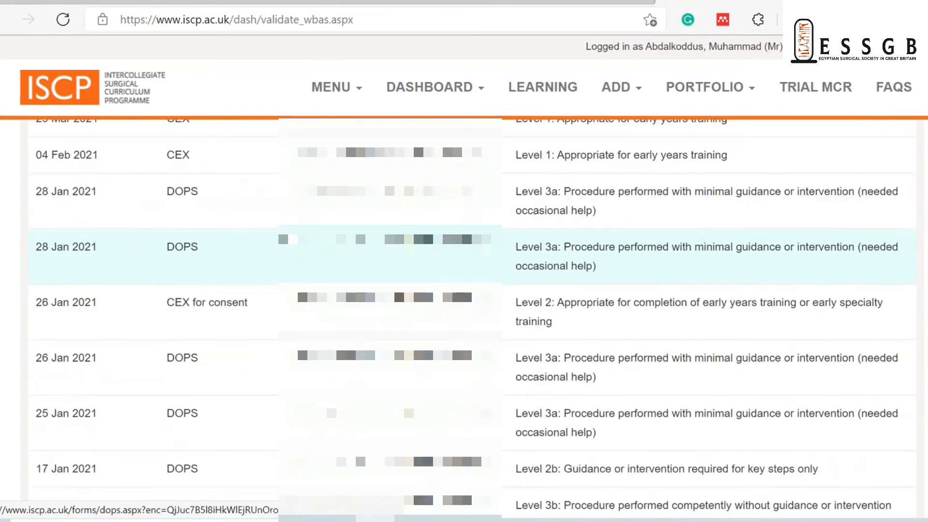
{"action": "scroll", "coordinate": [284, 239], "scroll_direction": "down", "scroll_amount": 3}
{"action": "scroll", "coordinate": [283, 239], "scroll_direction": "up", "scroll_amount": 15}
{"action": "scroll", "coordinate": [284, 240], "scroll_direction": "down", "scroll_amount": 1}
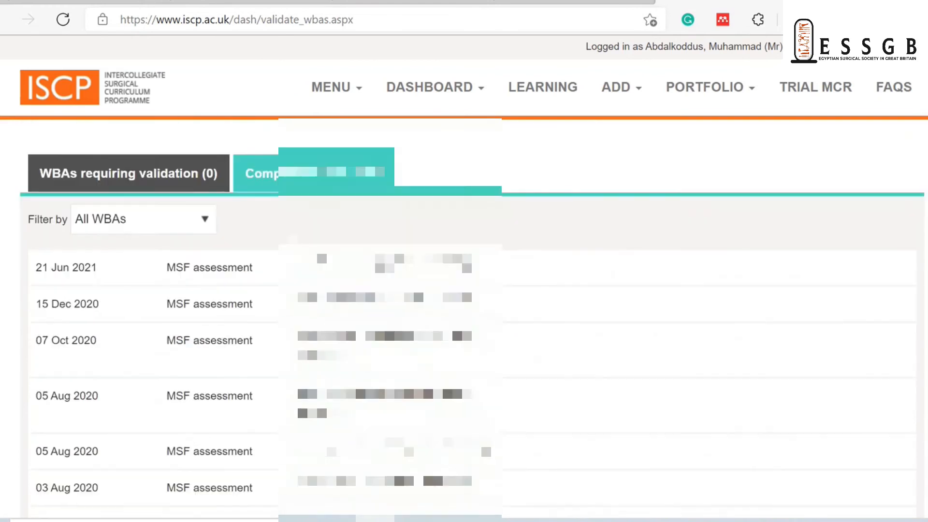
{"action": "scroll", "coordinate": [283, 239], "scroll_direction": "down", "scroll_amount": 18}
{"action": "scroll", "coordinate": [283, 239], "scroll_direction": "down", "scroll_amount": 3}
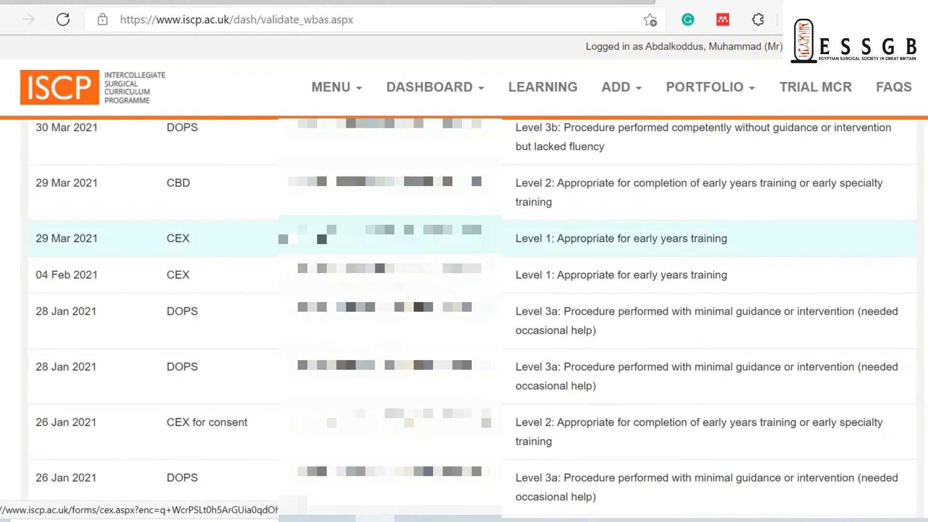
{"action": "scroll", "coordinate": [283, 239], "scroll_direction": "down", "scroll_amount": 1}
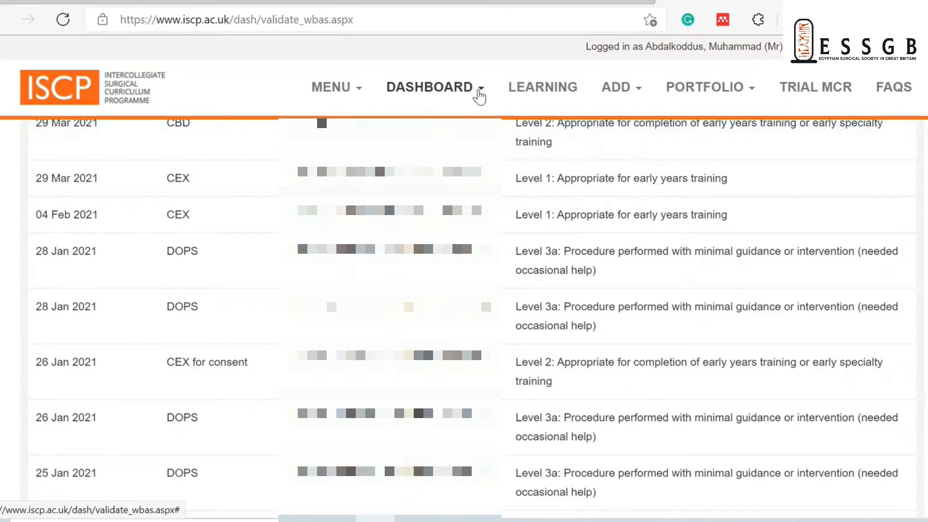
Open the Learning Agreement page and review the objective, mid-point, final and report stages of all placements.
{"action": "left_click", "coordinate": [477, 93]}
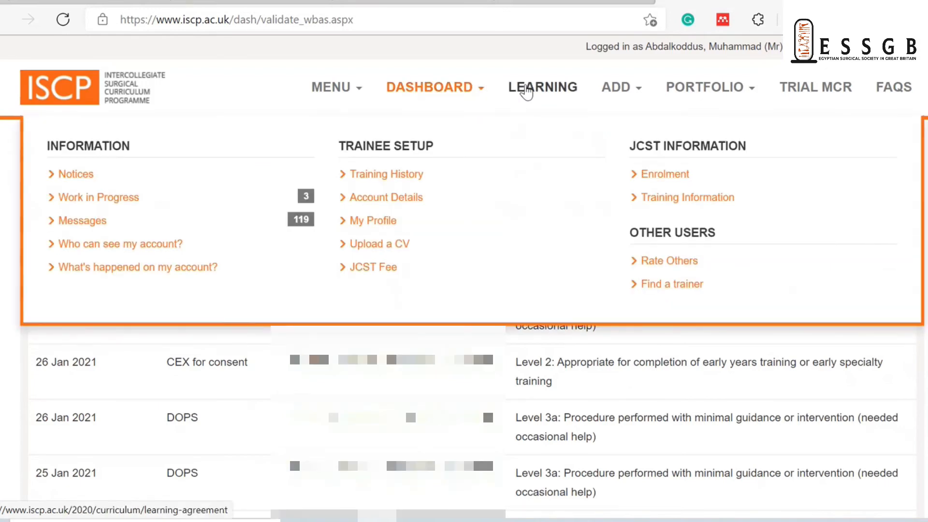
{"action": "left_click", "coordinate": [530, 91]}
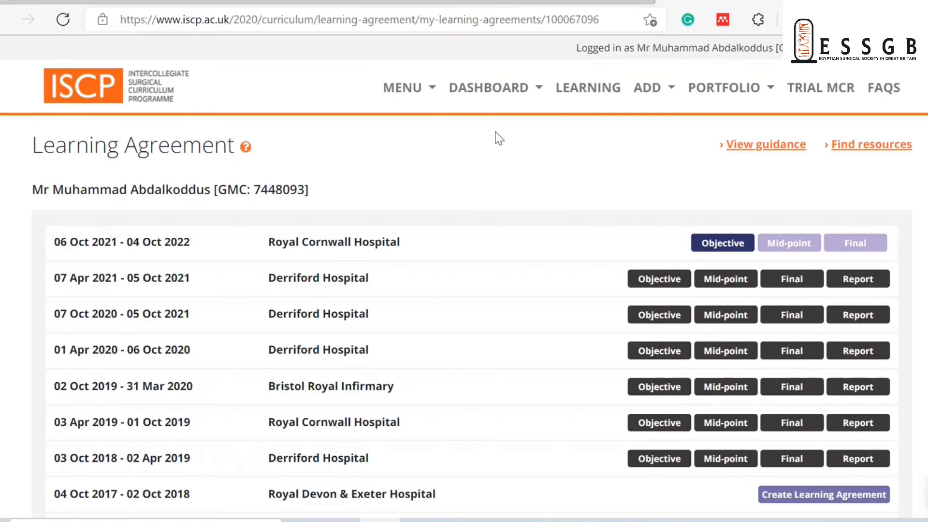
{"action": "left_click", "coordinate": [535, 95]}
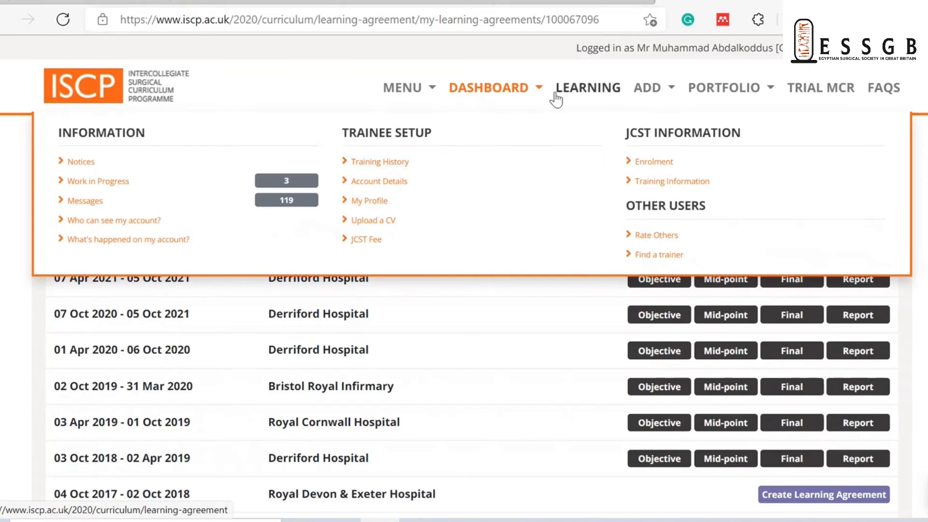
{"action": "left_click", "coordinate": [584, 93]}
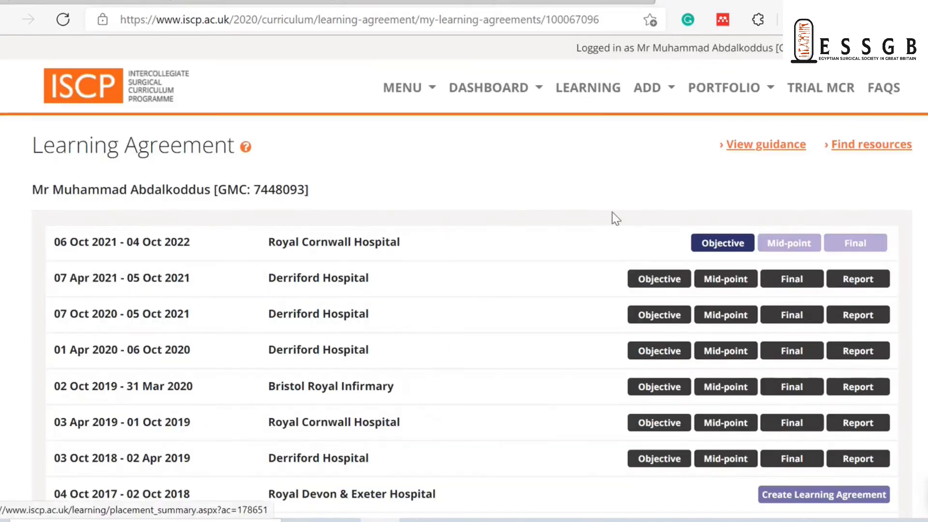
{"action": "scroll", "coordinate": [584, 187], "scroll_direction": "down", "scroll_amount": 5}
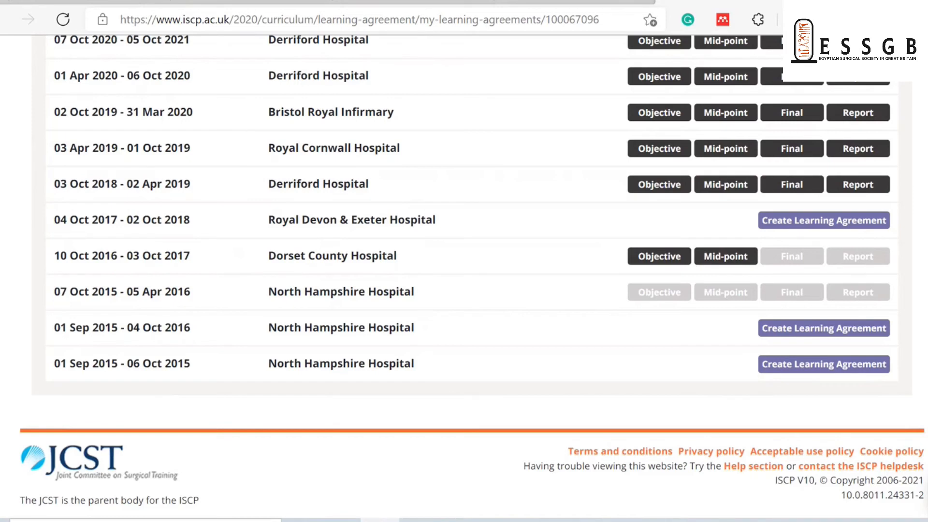
{"action": "scroll", "coordinate": [773, 301], "scroll_direction": "up", "scroll_amount": 6}
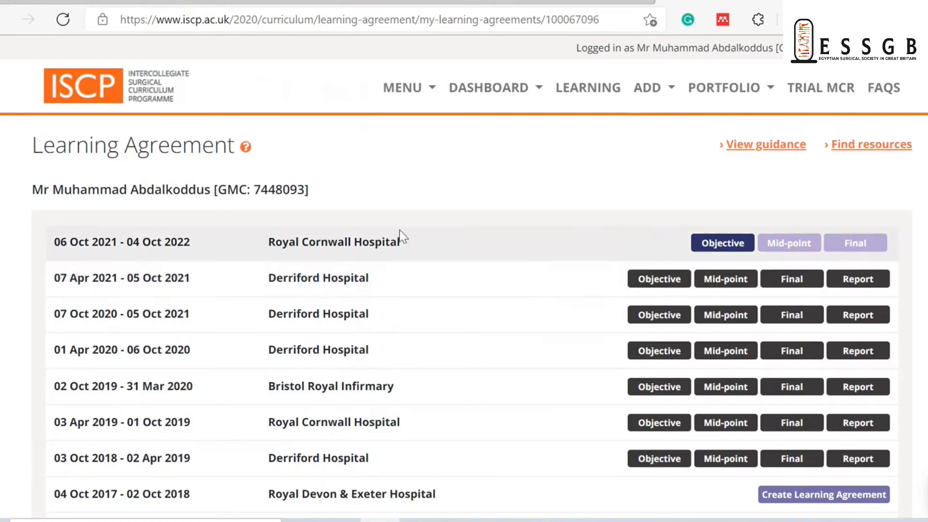
Compare the forms and evidence types that can be added with the categories stored in the portfolio.
{"action": "left_click", "coordinate": [670, 89]}
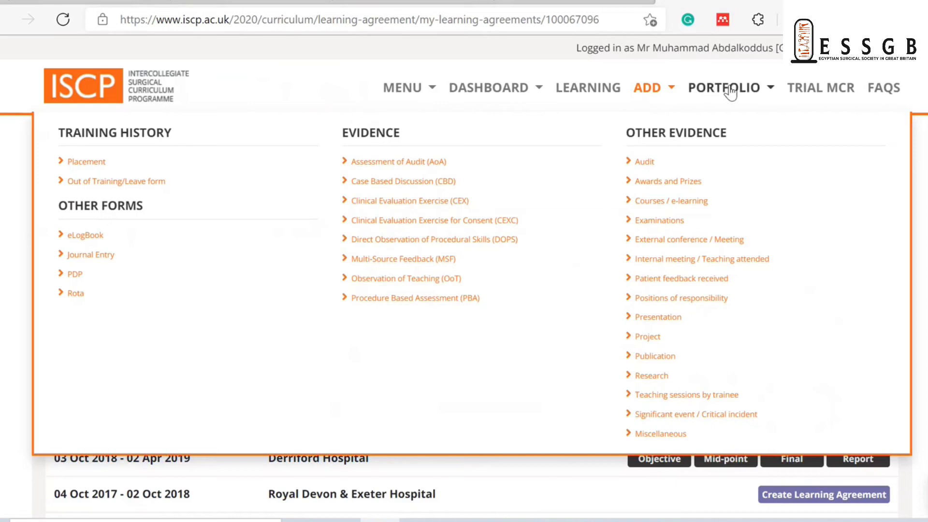
{"action": "left_click", "coordinate": [770, 91]}
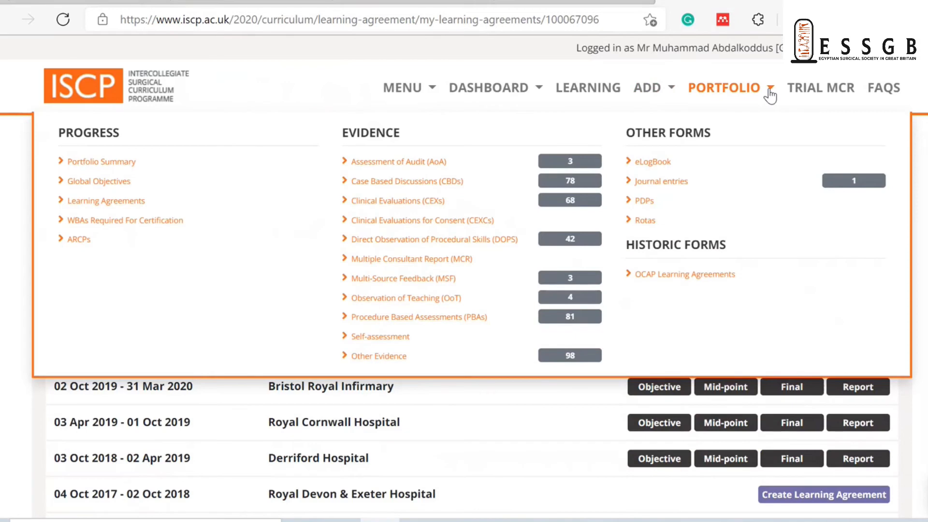
{"action": "left_click", "coordinate": [663, 91]}
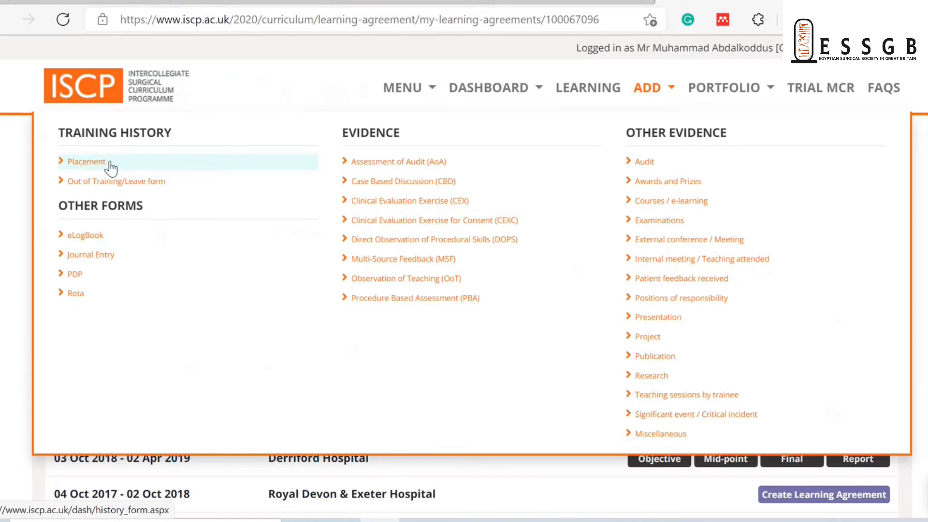
{"action": "left_click", "coordinate": [86, 236]}
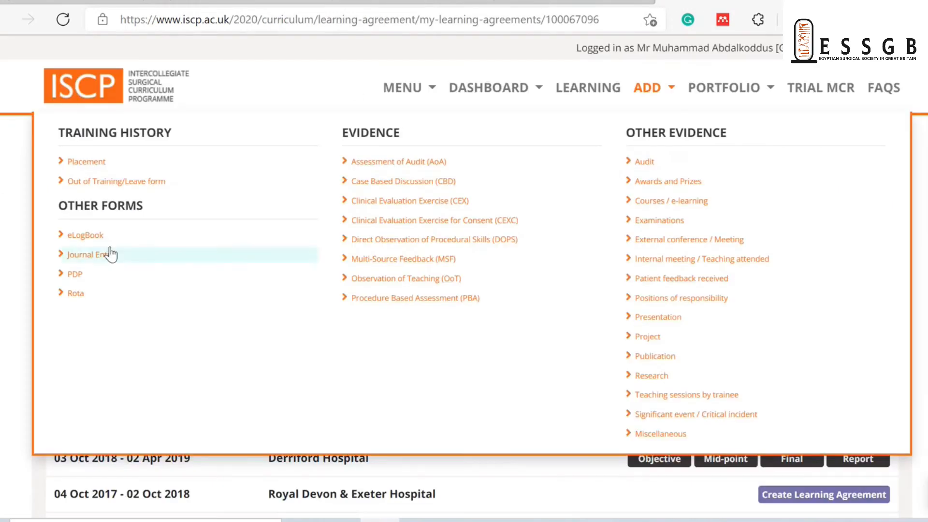
Open the eLogbook view of the portfolio and look over the General Surgery procedure table.
{"action": "left_click", "coordinate": [719, 99]}
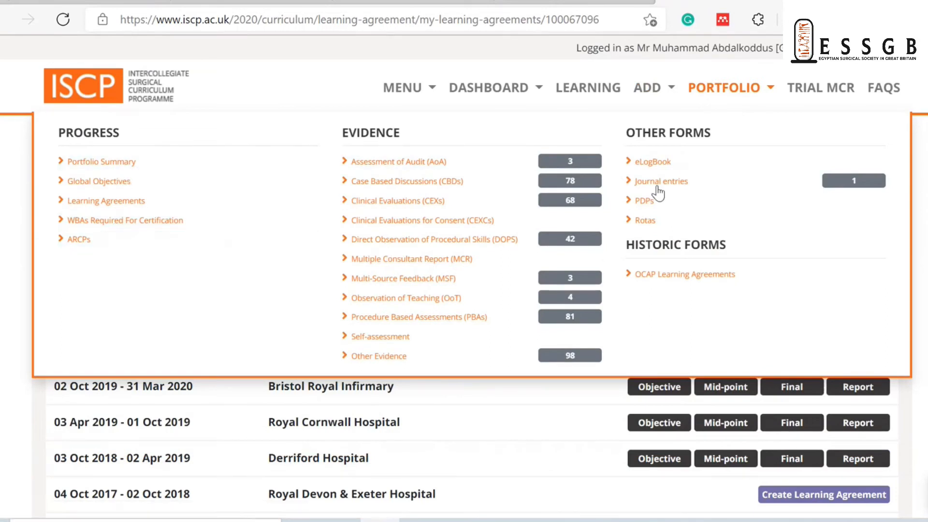
{"action": "left_click", "coordinate": [647, 164]}
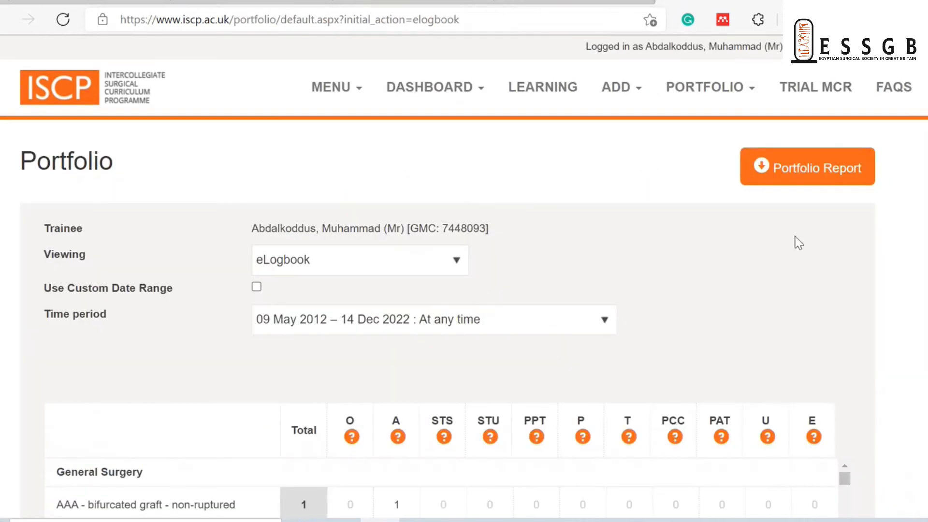
{"action": "scroll", "coordinate": [799, 243], "scroll_direction": "down", "scroll_amount": 7}
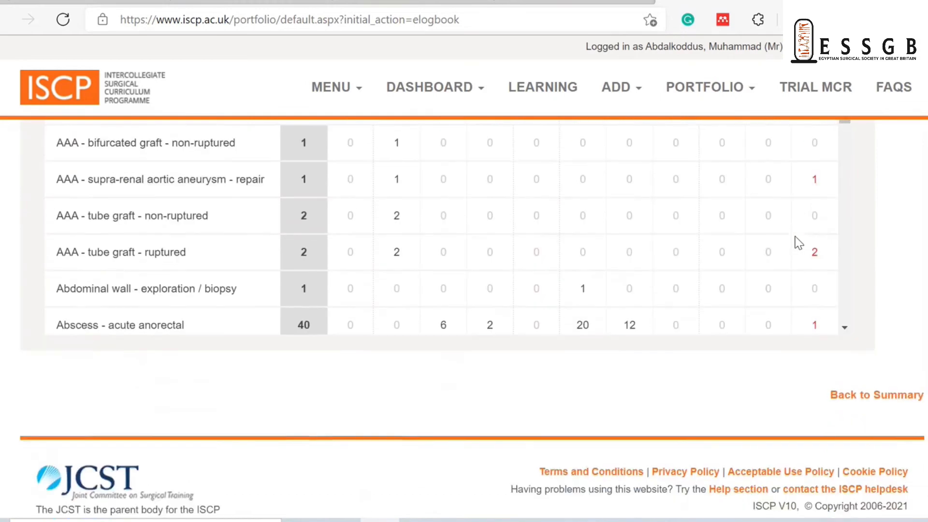
{"action": "scroll", "coordinate": [799, 243], "scroll_direction": "down", "scroll_amount": 1}
{"action": "scroll", "coordinate": [798, 243], "scroll_direction": "up", "scroll_amount": 8}
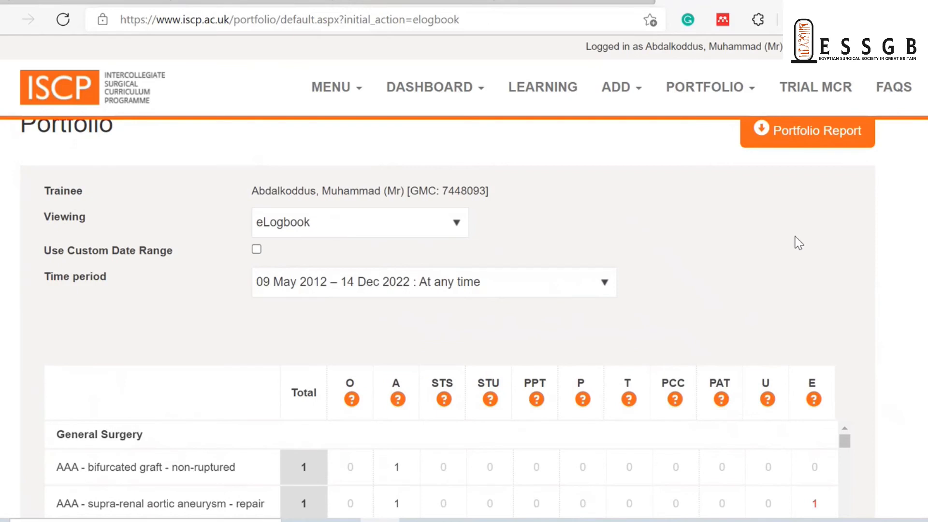
Open the Work in Progress list and open the draft CBD dated 27 Nov 2021.
{"action": "left_click", "coordinate": [630, 94]}
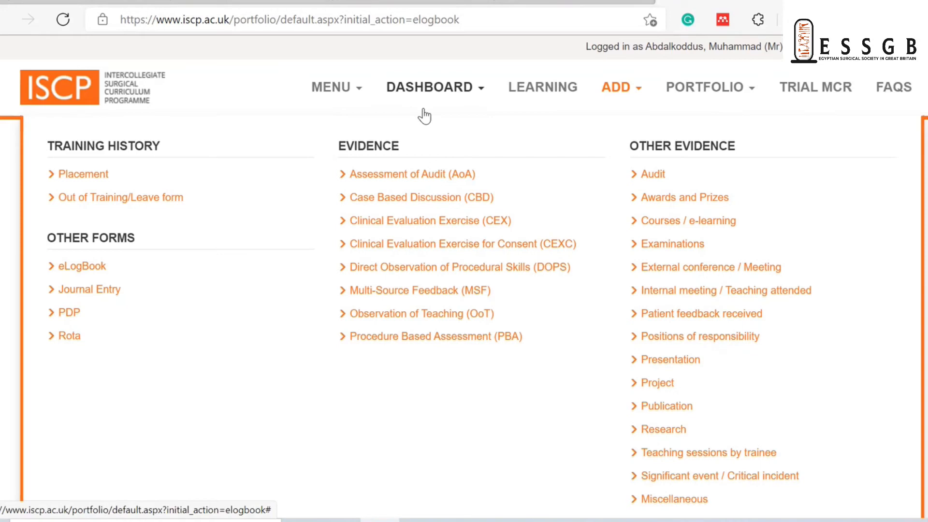
{"action": "left_click", "coordinate": [467, 92]}
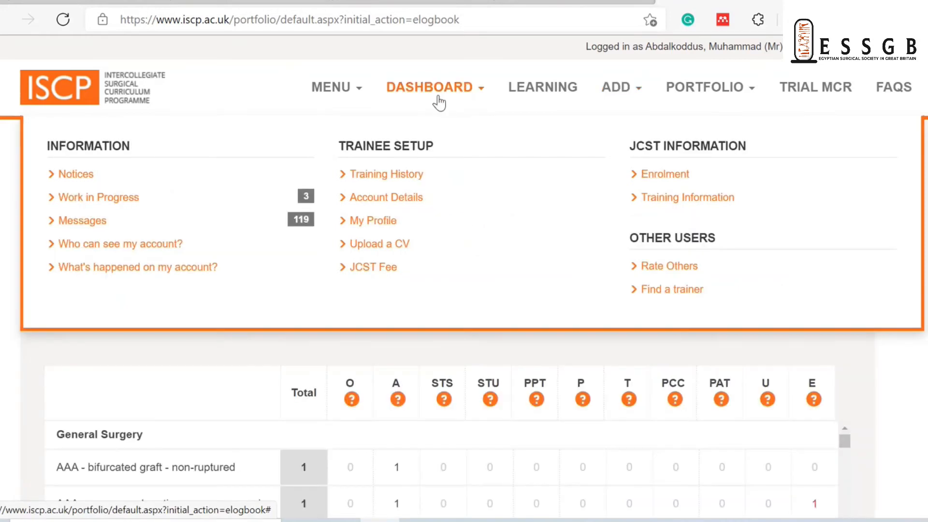
{"action": "left_click", "coordinate": [126, 201]}
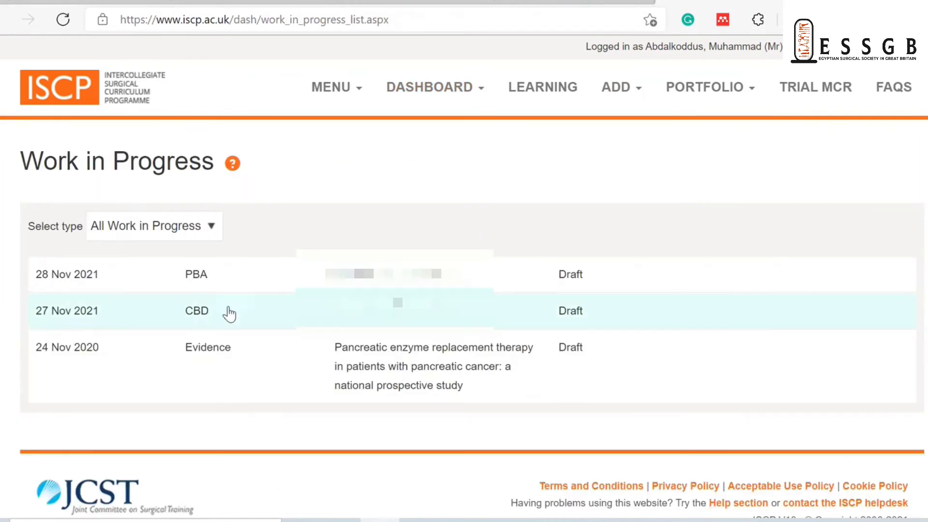
{"action": "left_click", "coordinate": [198, 321]}
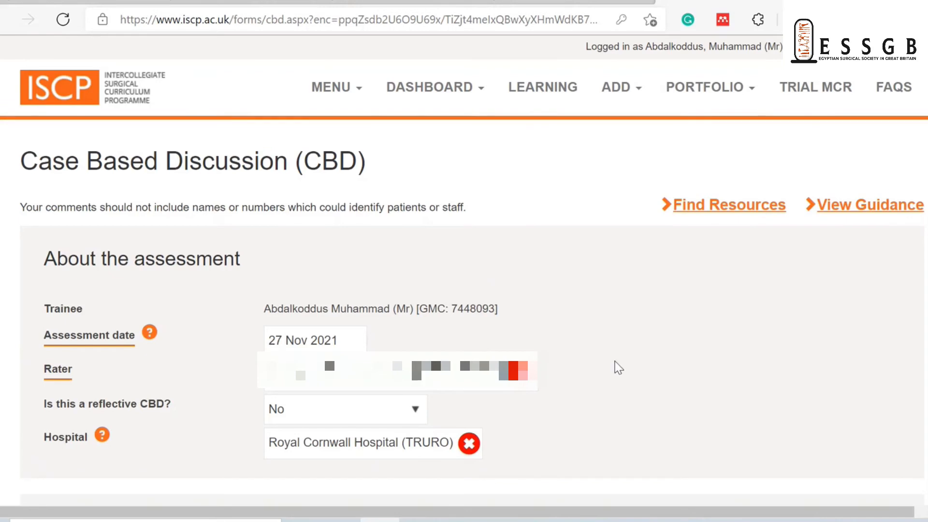
Read through the CBD draft's assessment feedback, trainee comments and trainee reflections sections.
{"action": "scroll", "coordinate": [619, 368], "scroll_direction": "down", "scroll_amount": 1}
{"action": "scroll", "coordinate": [618, 367], "scroll_direction": "down", "scroll_amount": 8}
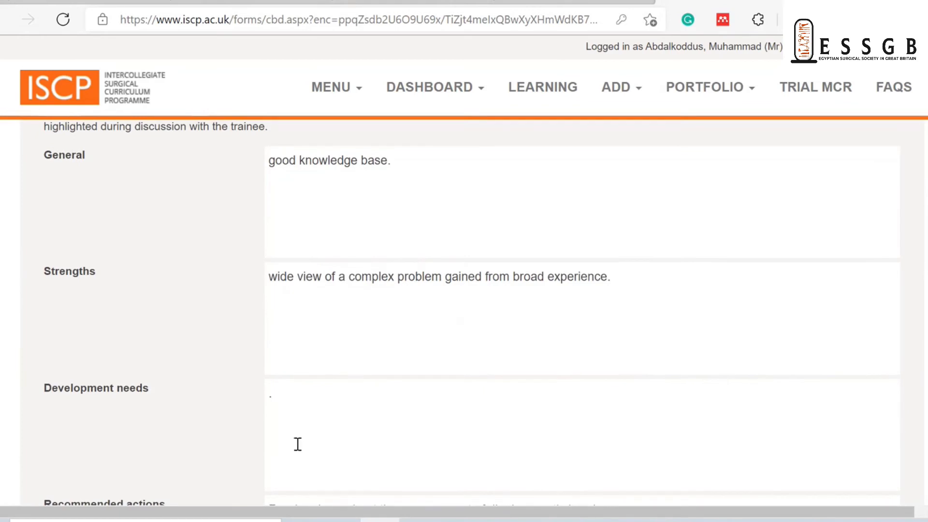
{"action": "scroll", "coordinate": [298, 445], "scroll_direction": "down", "scroll_amount": 3}
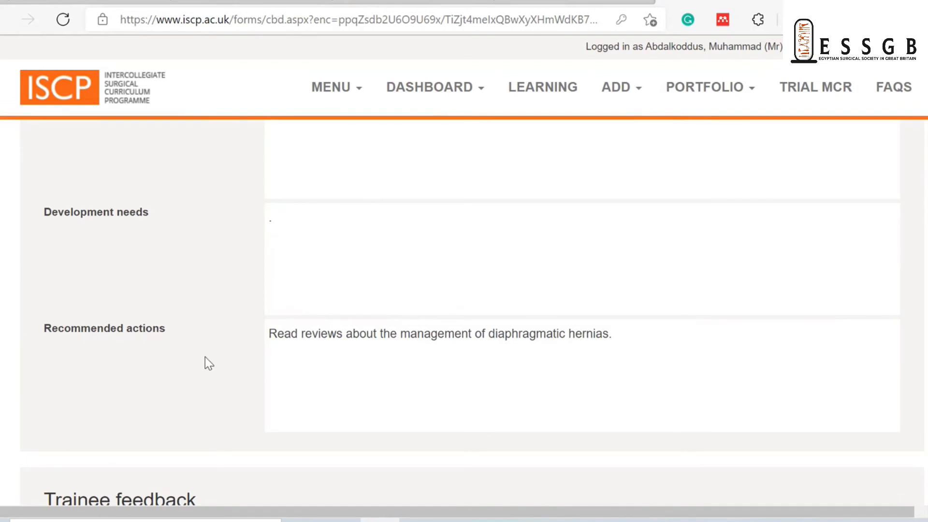
{"action": "scroll", "coordinate": [204, 358], "scroll_direction": "down", "scroll_amount": 3}
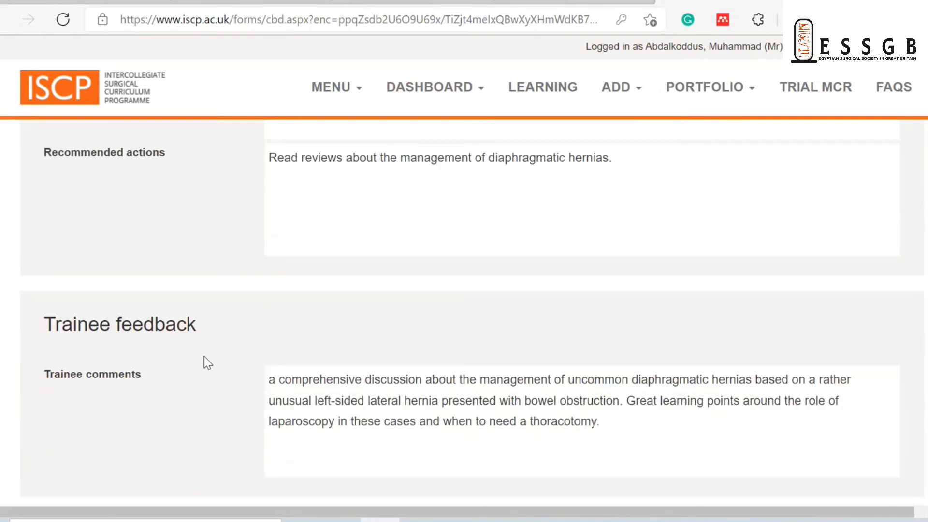
{"action": "scroll", "coordinate": [204, 356], "scroll_direction": "down", "scroll_amount": 2}
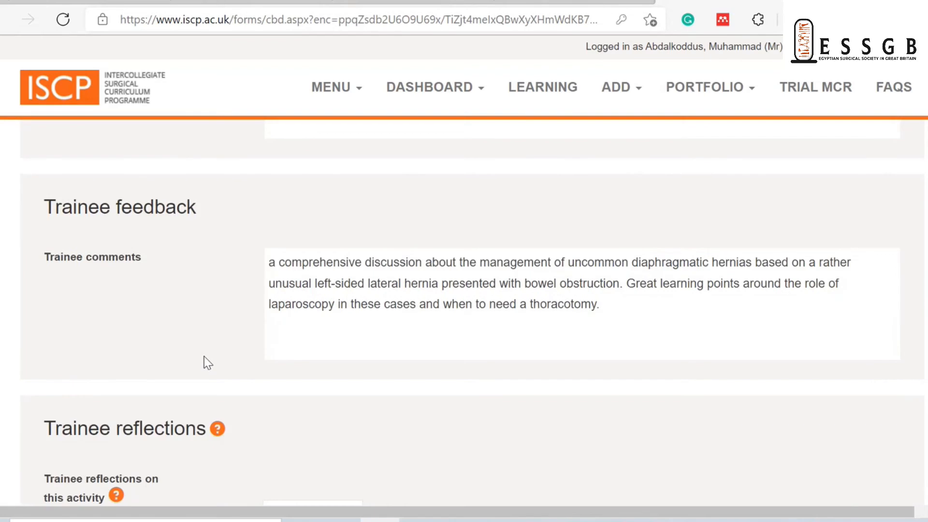
{"action": "scroll", "coordinate": [144, 288], "scroll_direction": "down", "scroll_amount": 3}
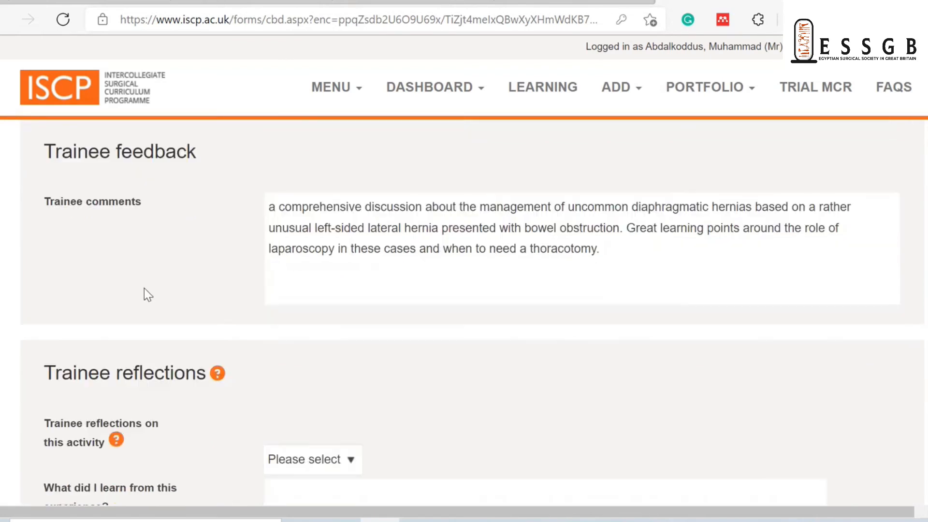
{"action": "scroll", "coordinate": [144, 289], "scroll_direction": "down", "scroll_amount": 3}
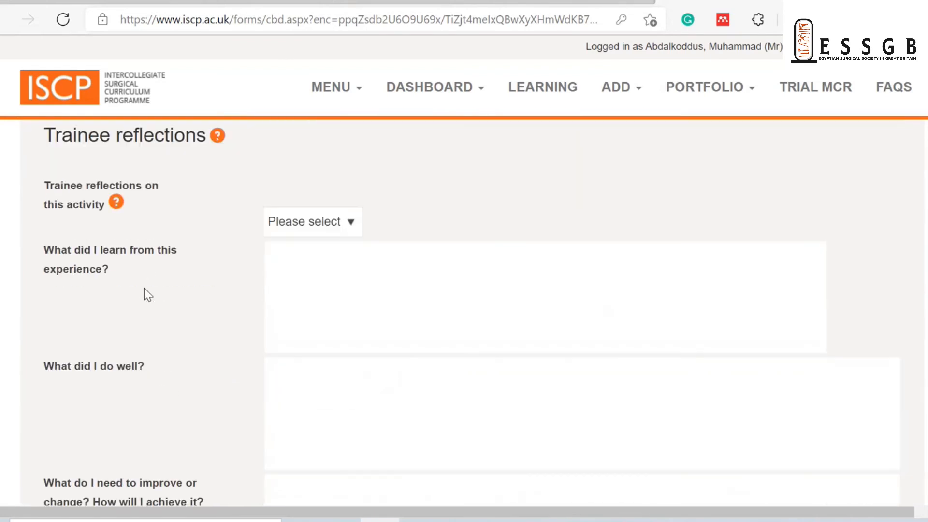
{"action": "scroll", "coordinate": [144, 288], "scroll_direction": "down", "scroll_amount": 1}
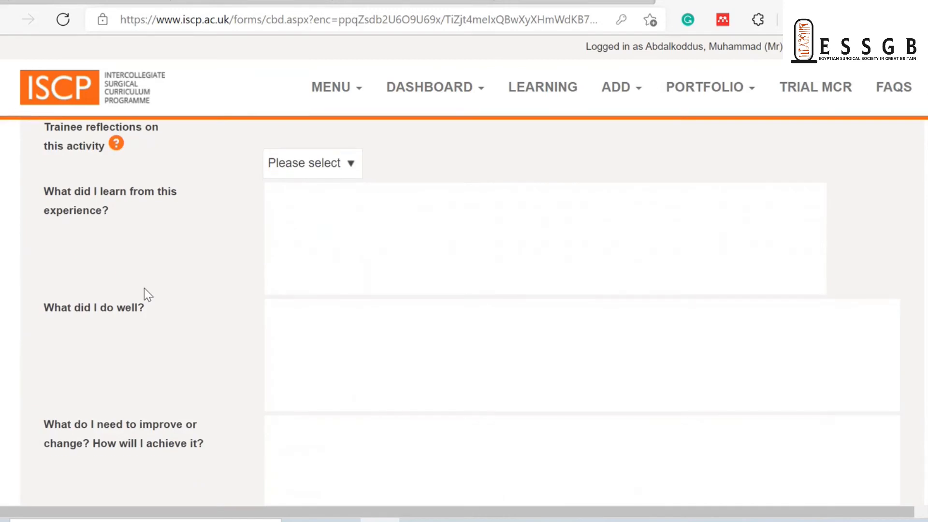
{"action": "scroll", "coordinate": [144, 288], "scroll_direction": "down", "scroll_amount": 6}
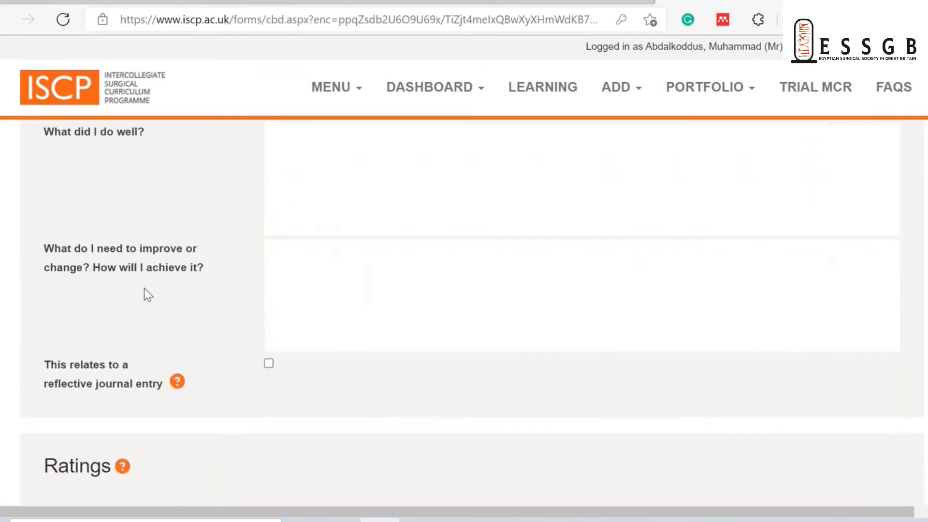
Review the CBD's competency ratings and the case details, including clinical setting, critical condition, complexity and focus of clinical encounter.
{"action": "scroll", "coordinate": [144, 288], "scroll_direction": "down", "scroll_amount": 6}
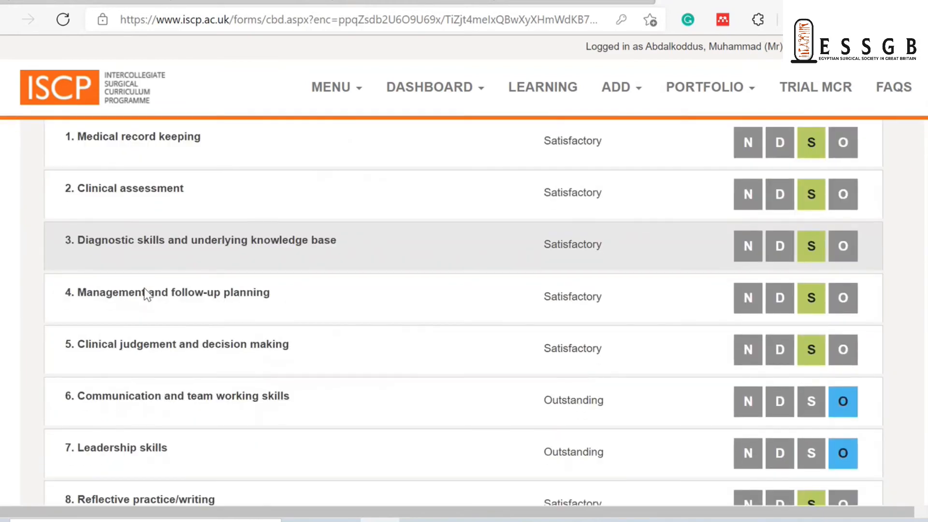
{"action": "scroll", "coordinate": [147, 293], "scroll_direction": "down", "scroll_amount": 1}
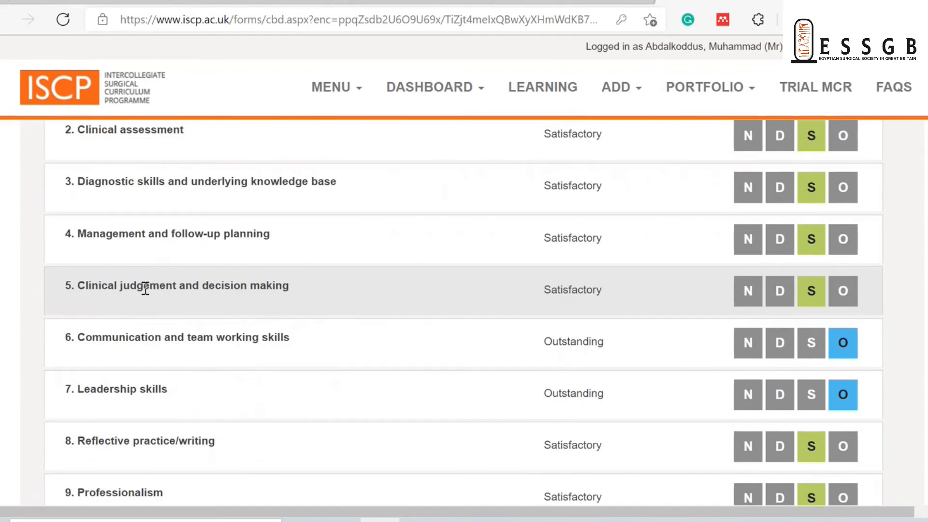
{"action": "scroll", "coordinate": [145, 289], "scroll_direction": "down", "scroll_amount": 2}
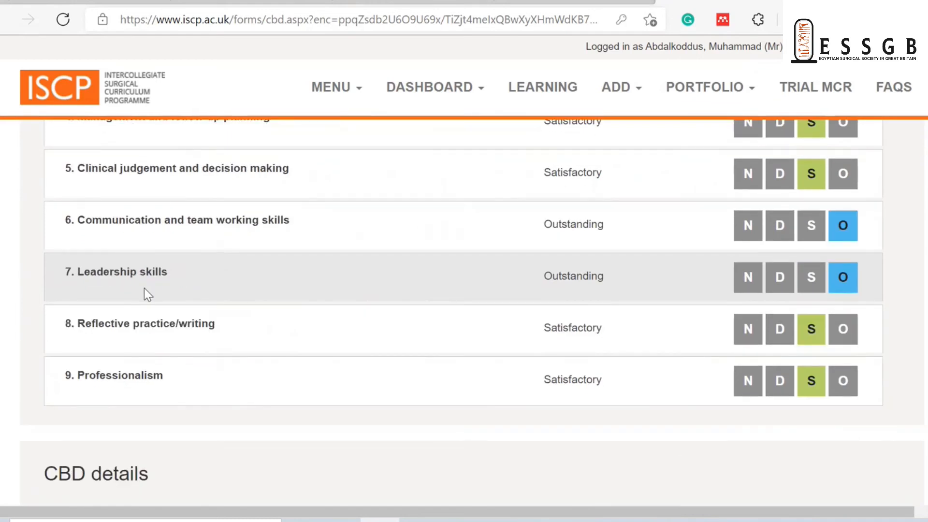
{"action": "scroll", "coordinate": [146, 288], "scroll_direction": "down", "scroll_amount": 1}
{"action": "scroll", "coordinate": [144, 289], "scroll_direction": "down", "scroll_amount": 4}
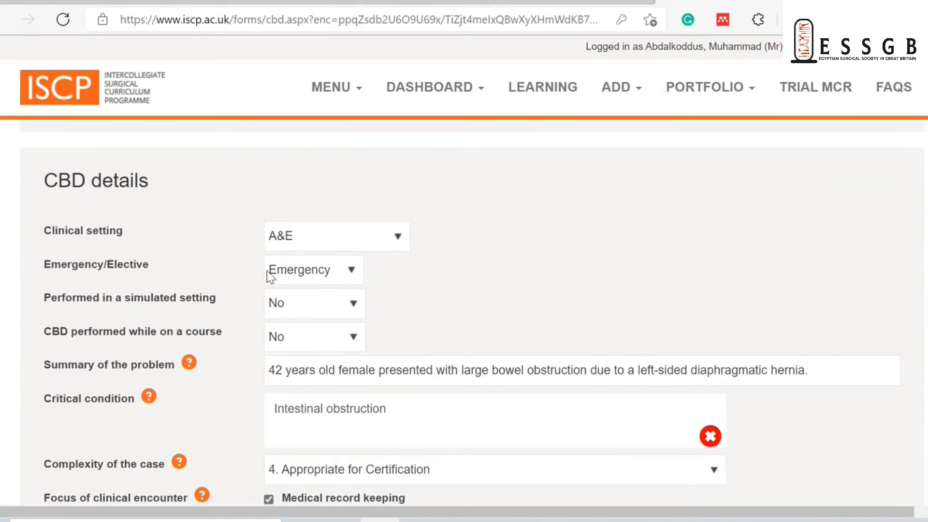
{"action": "scroll", "coordinate": [499, 292], "scroll_direction": "down", "scroll_amount": 4}
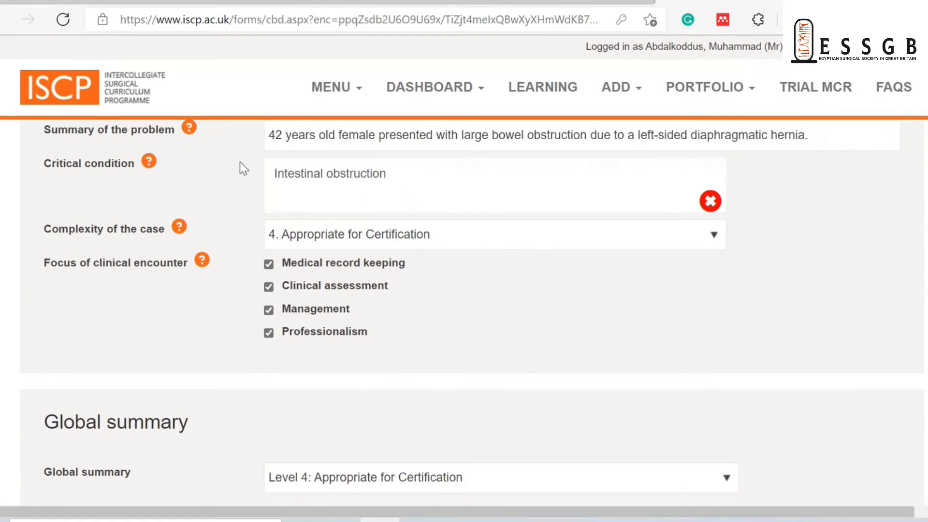
Clear the CBD's critical condition and choose Intestinal obstruction from the General Surgery conditions.
{"action": "left_click", "coordinate": [709, 205]}
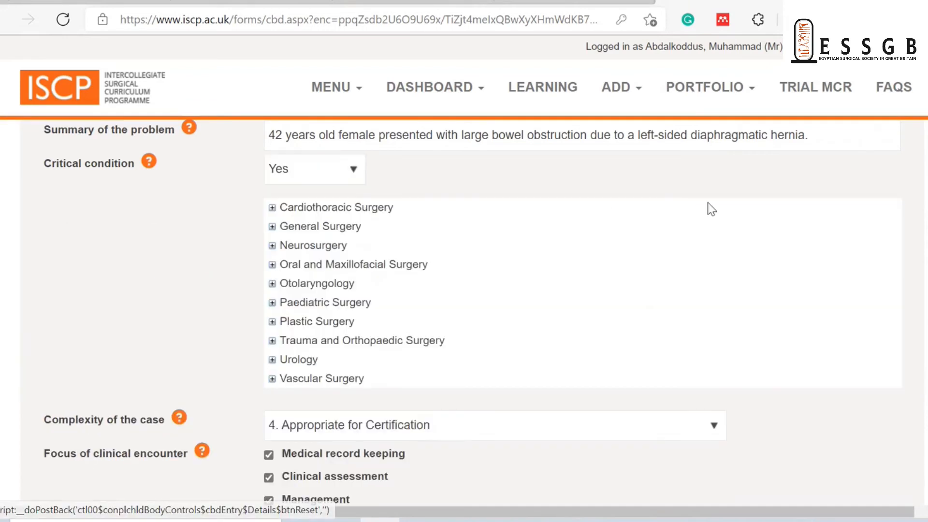
{"action": "double_click", "coordinate": [64, 167]}
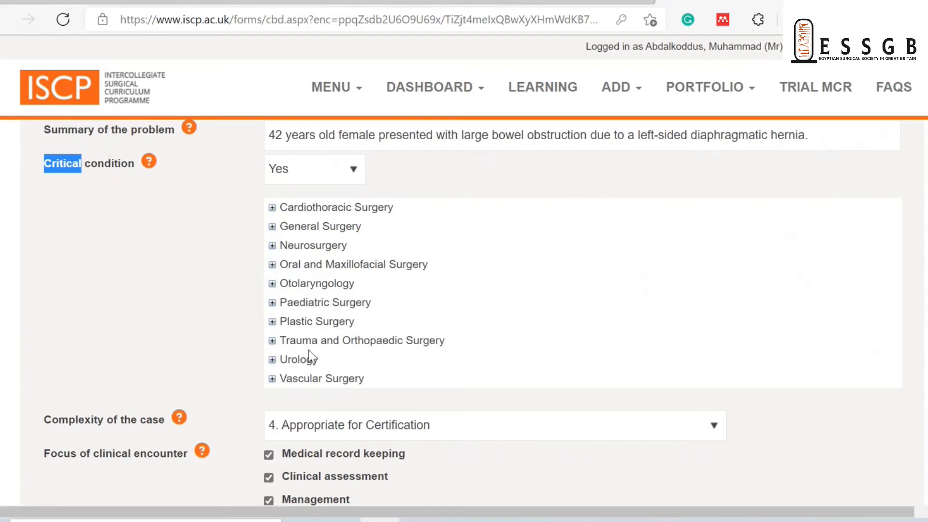
{"action": "left_click", "coordinate": [273, 228]}
{"action": "left_click", "coordinate": [628, 265]}
{"action": "scroll", "coordinate": [627, 265], "scroll_direction": "down", "scroll_amount": 2}
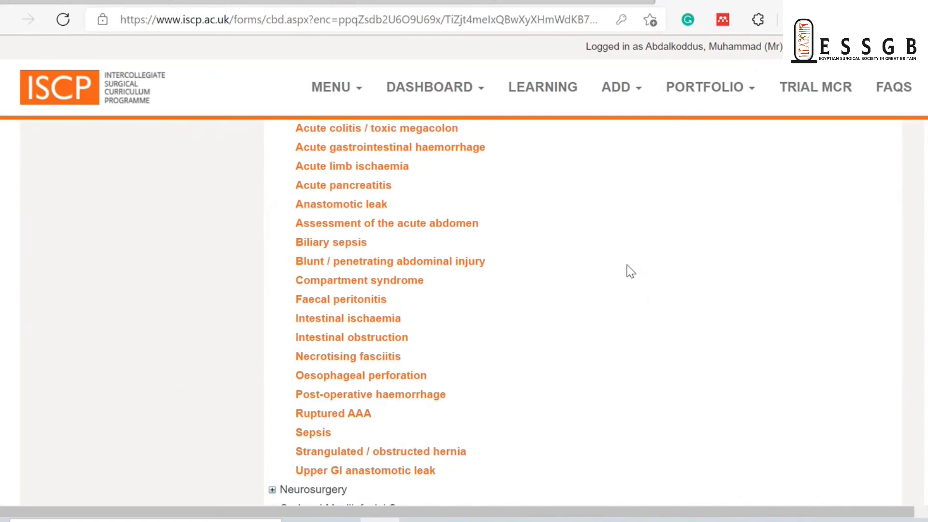
{"action": "scroll", "coordinate": [631, 271], "scroll_direction": "up", "scroll_amount": 1}
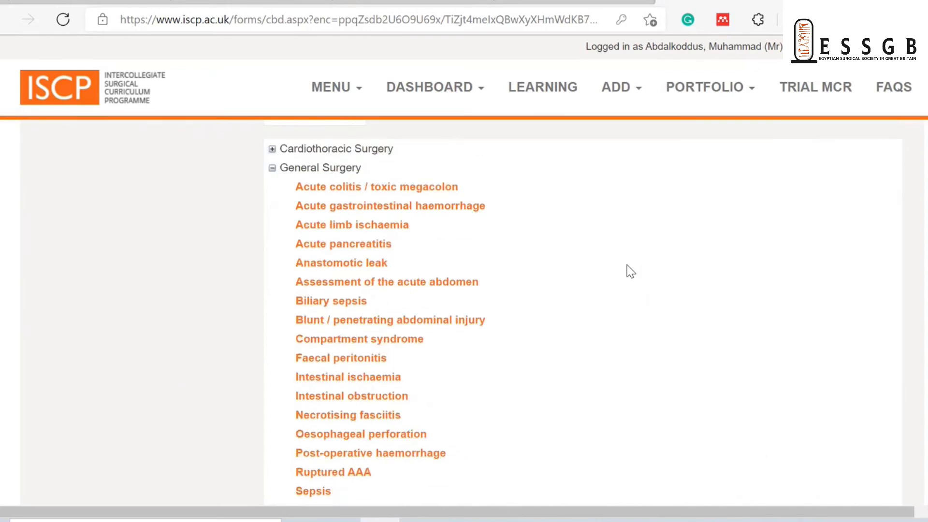
{"action": "scroll", "coordinate": [630, 271], "scroll_direction": "down", "scroll_amount": 1}
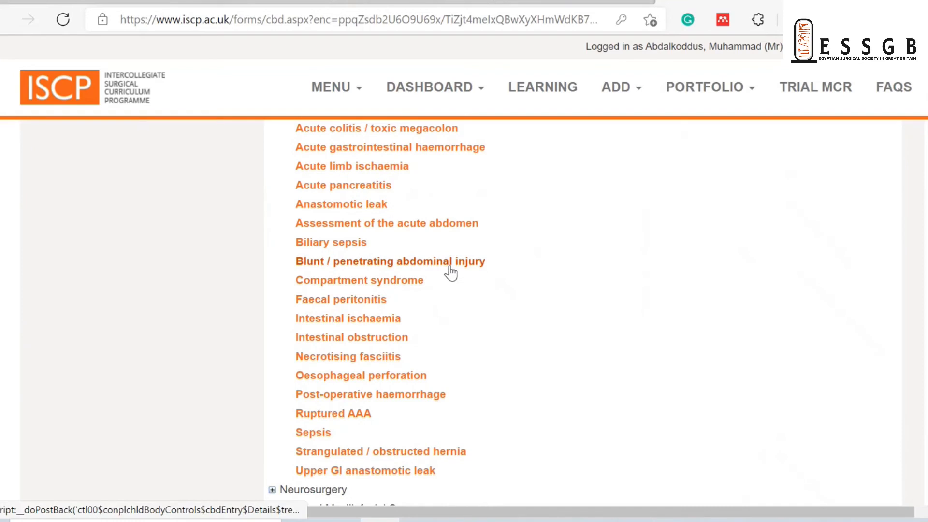
{"action": "left_click", "coordinate": [342, 338]}
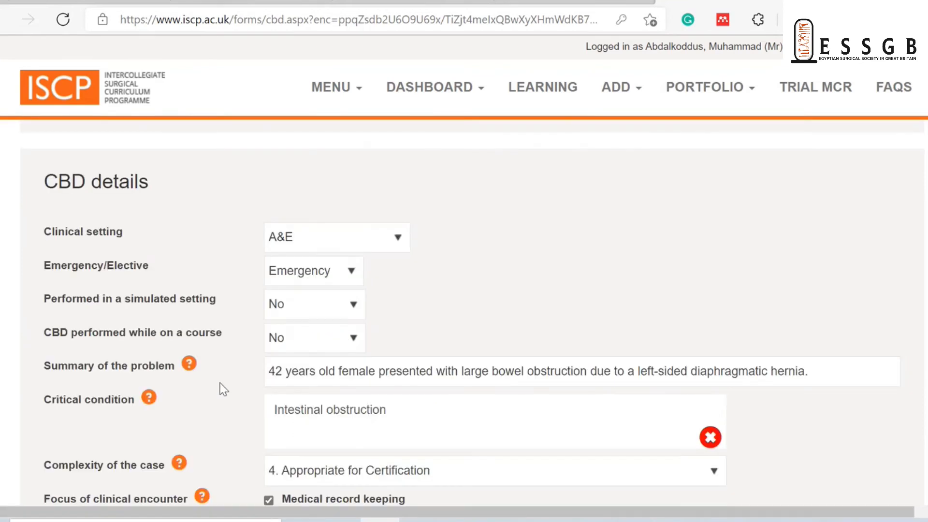
Check the choices for the complexity of the case in the CBD details without changing the selection.
{"action": "scroll", "coordinate": [220, 383], "scroll_direction": "down", "scroll_amount": 1}
{"action": "scroll", "coordinate": [219, 383], "scroll_direction": "down", "scroll_amount": 3}
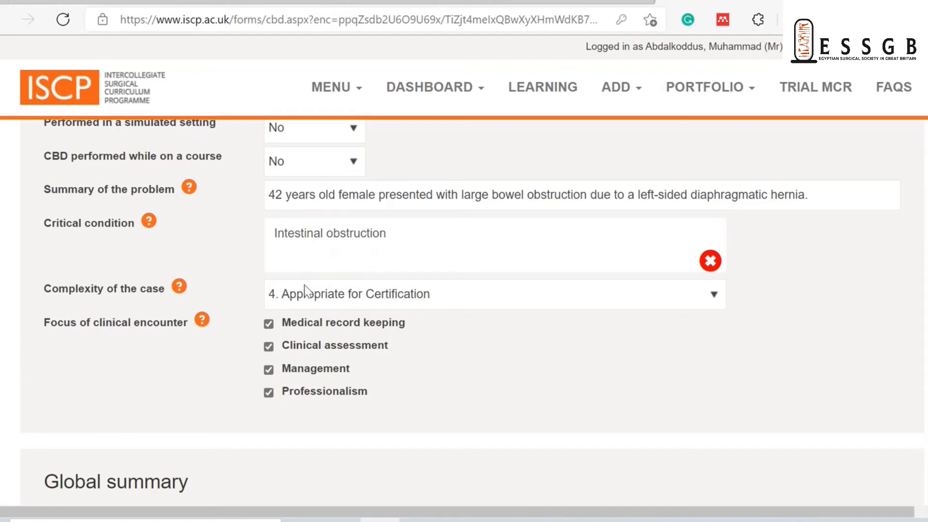
{"action": "left_click", "coordinate": [715, 303]}
{"action": "left_click", "coordinate": [715, 303]}
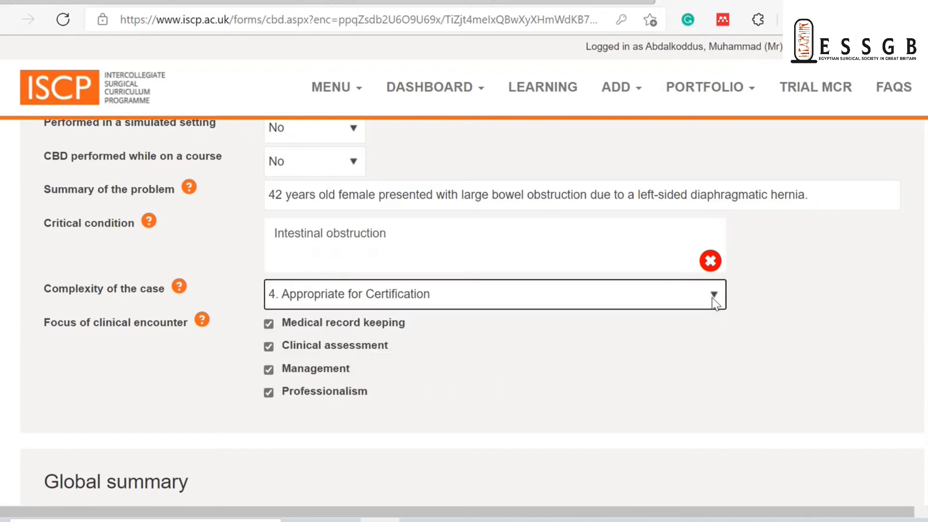
{"action": "left_click", "coordinate": [629, 387]}
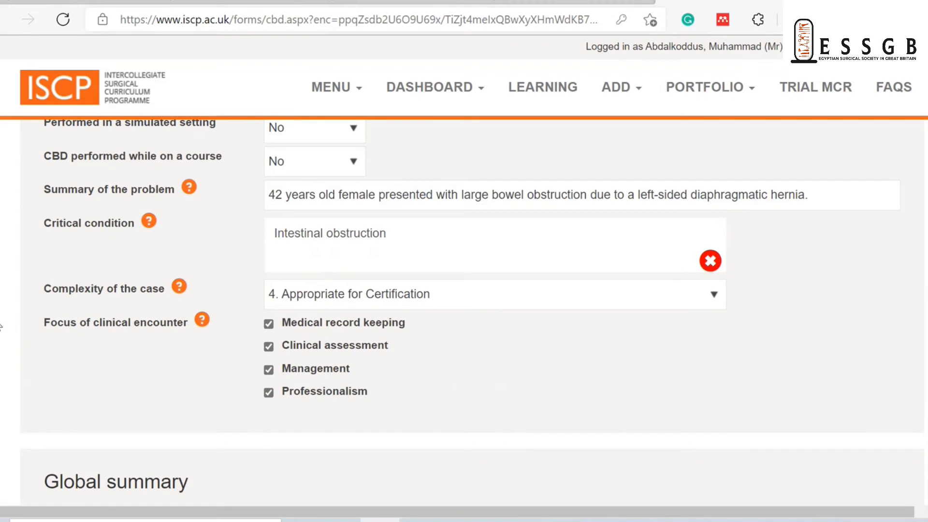
View the options for submitting the CBD or saving it as a draft, leaving the choice as it is.
{"action": "scroll", "coordinate": [43, 370], "scroll_direction": "down", "scroll_amount": 5}
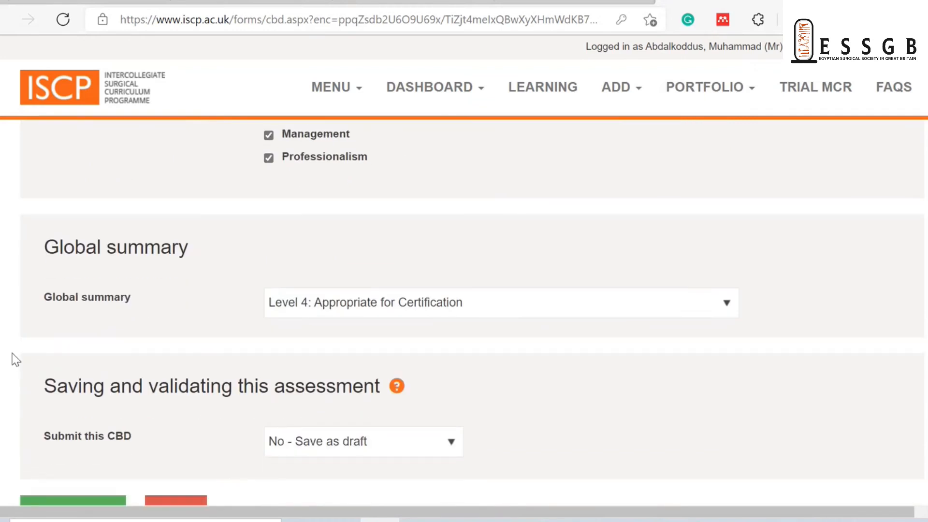
{"action": "scroll", "coordinate": [14, 360], "scroll_direction": "down", "scroll_amount": 4}
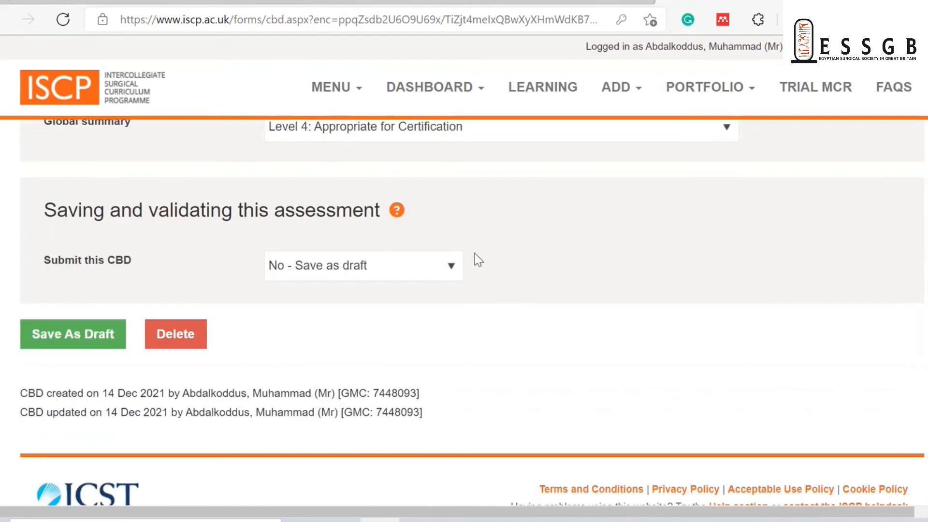
{"action": "left_click", "coordinate": [451, 265]}
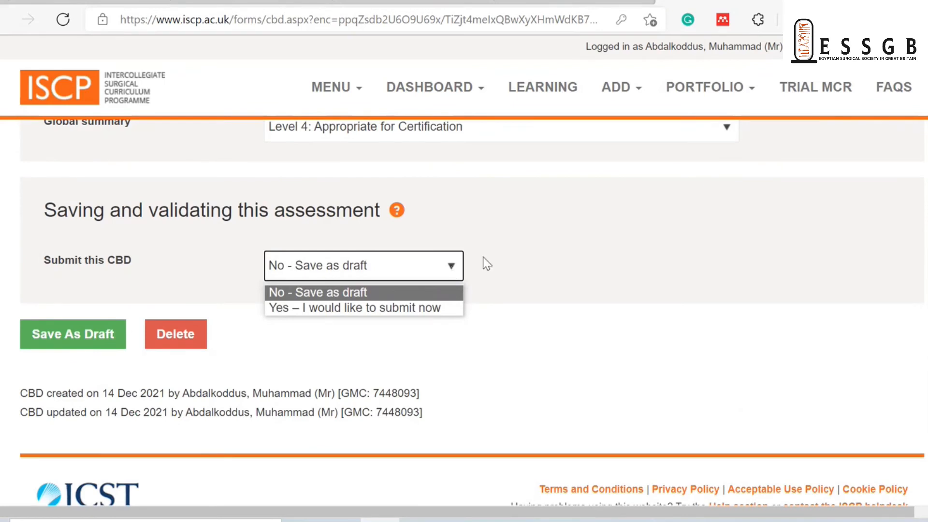
{"action": "left_click", "coordinate": [524, 258]}
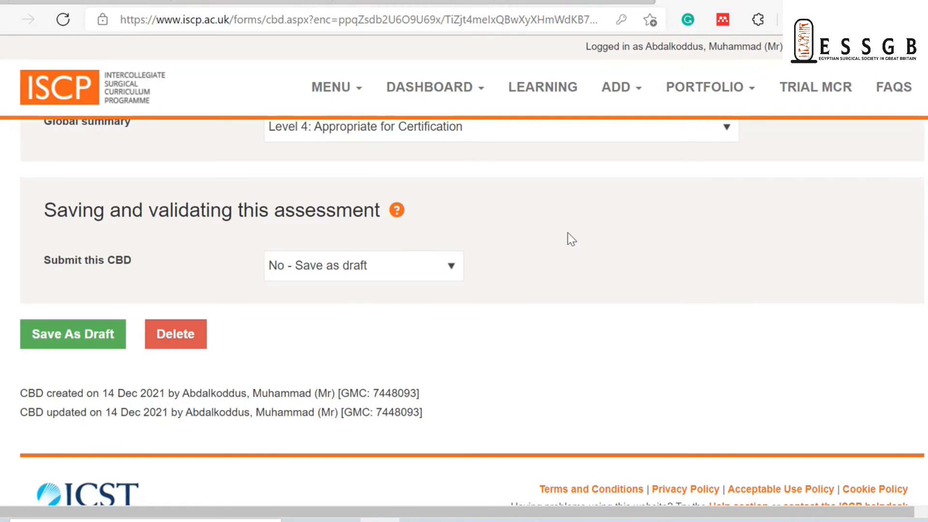
Review the global summary levels available for the CBD and look back at the complexity and focus entries.
{"action": "scroll", "coordinate": [571, 239], "scroll_direction": "up", "scroll_amount": 3}
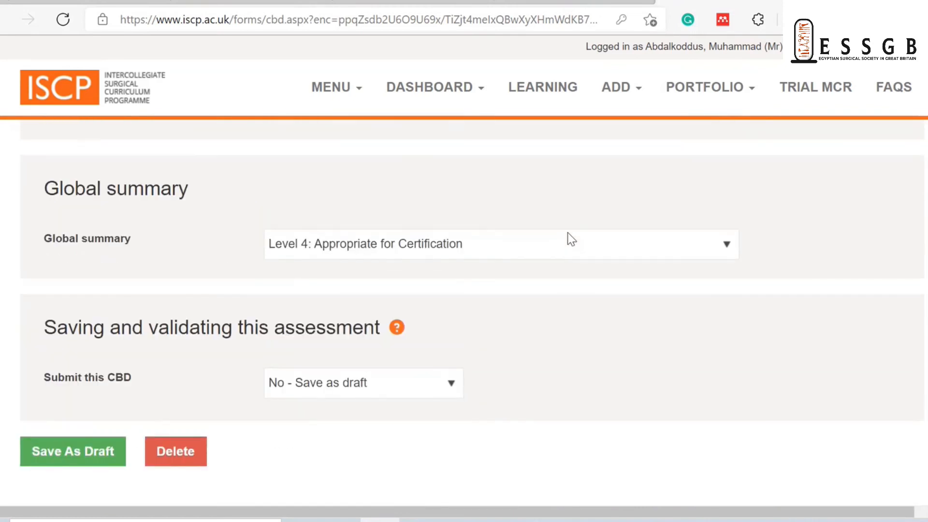
{"action": "left_click", "coordinate": [725, 245]}
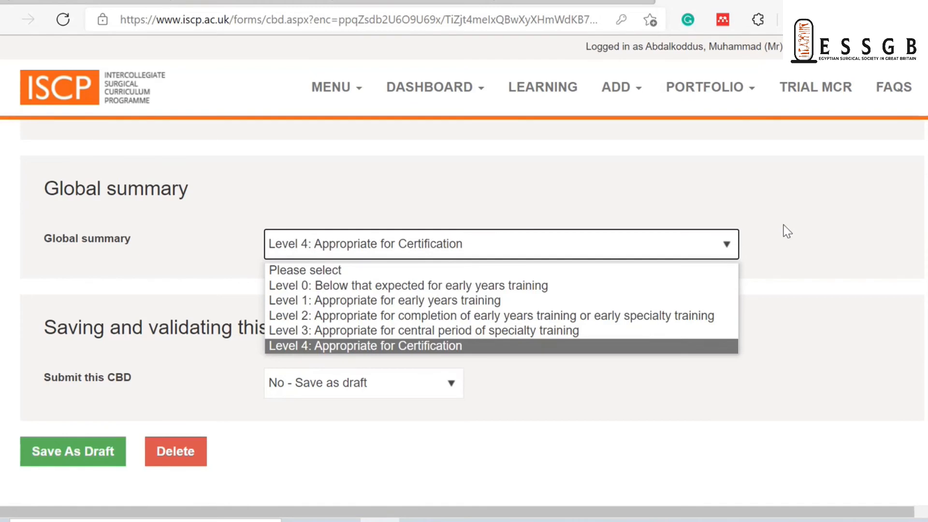
{"action": "left_click", "coordinate": [784, 225]}
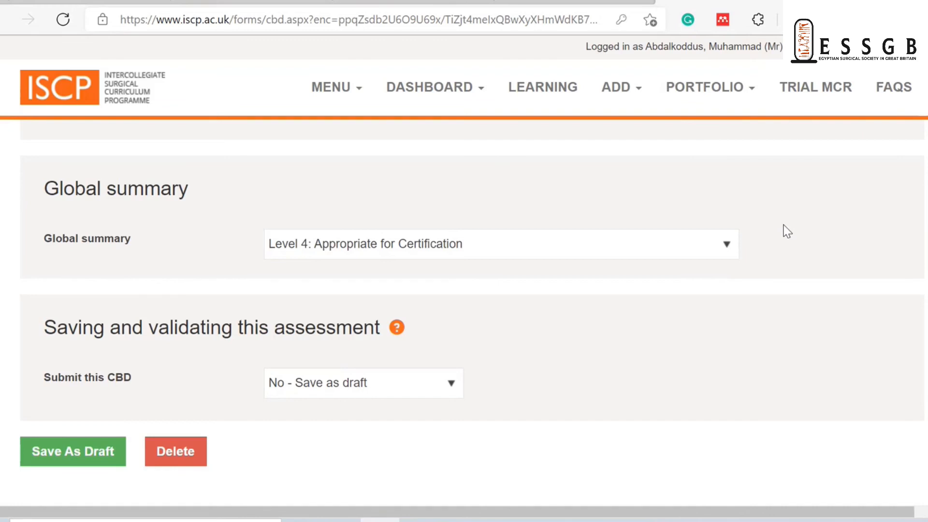
{"action": "scroll", "coordinate": [788, 232], "scroll_direction": "up", "scroll_amount": 2}
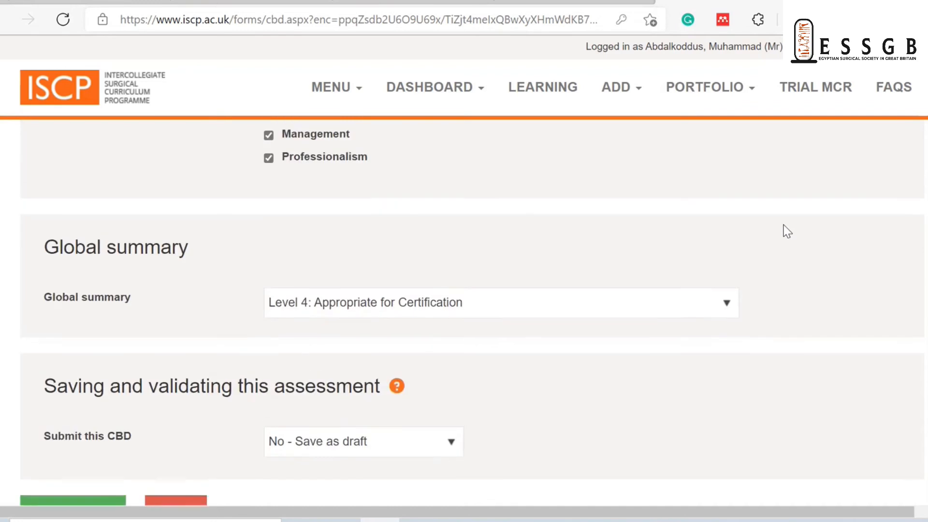
{"action": "scroll", "coordinate": [788, 232], "scroll_direction": "up", "scroll_amount": 1}
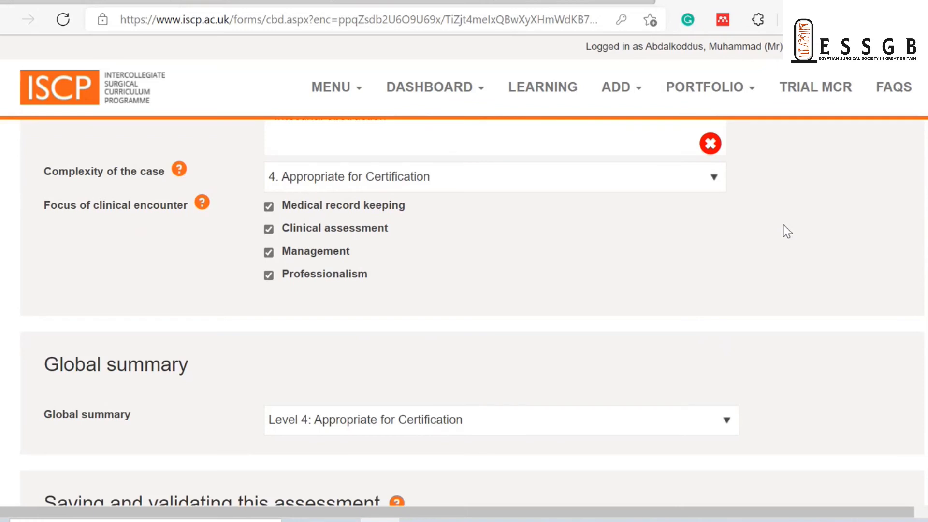
Review the complexity of the case levels in the CBD again, keeping 4. Appropriate for Certification.
{"action": "mouse_move", "coordinate": [179, 169]}
{"action": "left_click", "coordinate": [723, 185]}
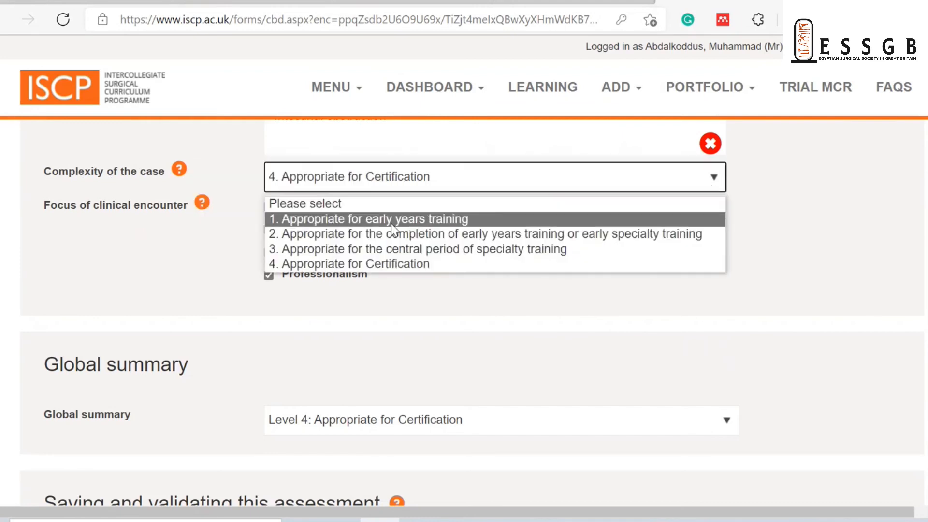
{"action": "left_click", "coordinate": [384, 265]}
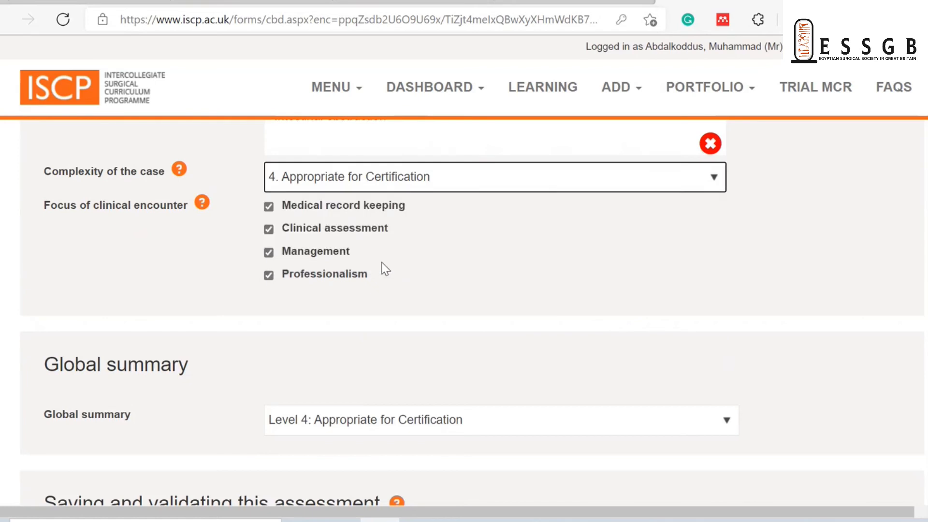
{"action": "left_click", "coordinate": [706, 187]}
{"action": "left_click", "coordinate": [706, 184]}
{"action": "left_click", "coordinate": [705, 185]}
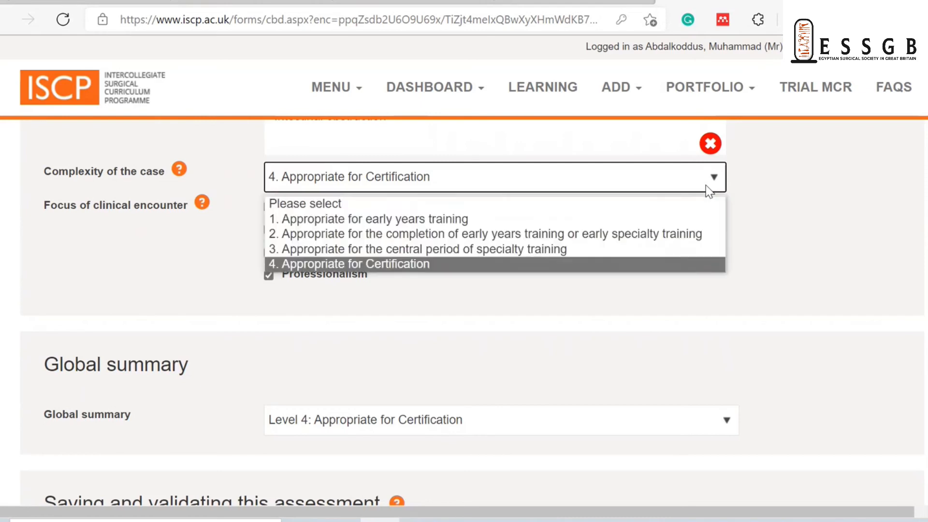
{"action": "left_click", "coordinate": [707, 172]}
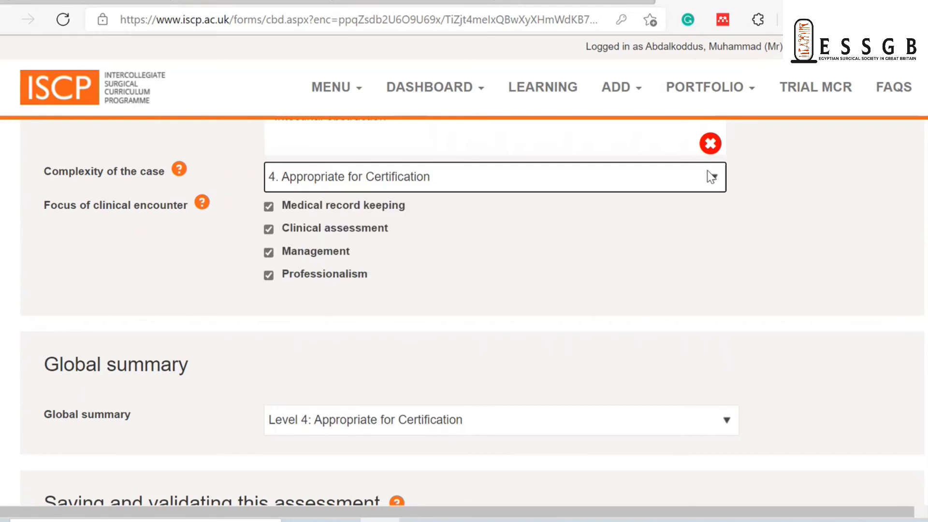
{"action": "left_click", "coordinate": [424, 338]}
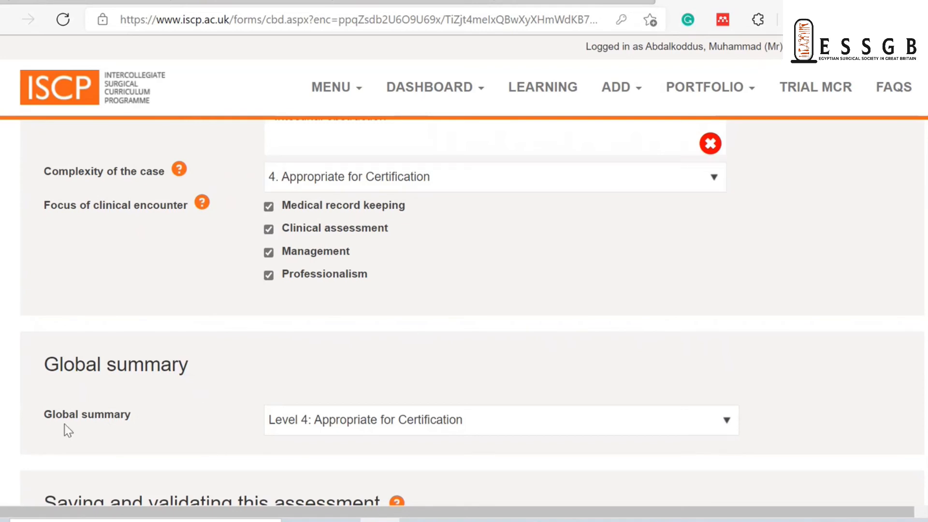
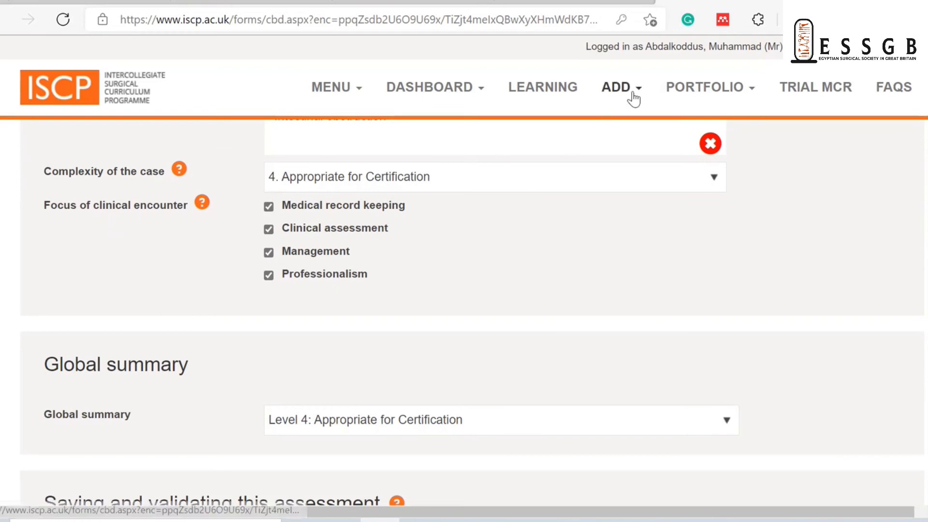
Open the draft PBA dated 28 Nov 2021 from the Work in Progress list.
{"action": "left_click", "coordinate": [480, 90]}
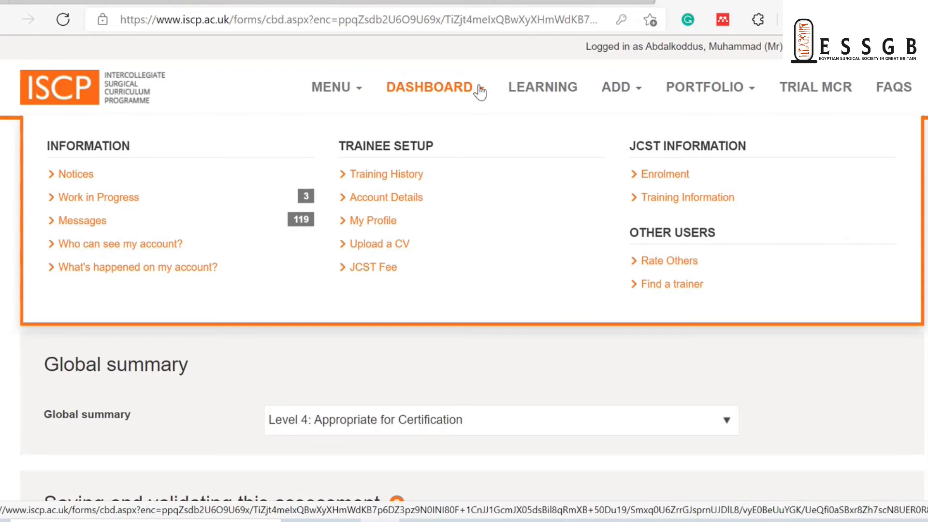
{"action": "left_click", "coordinate": [129, 203]}
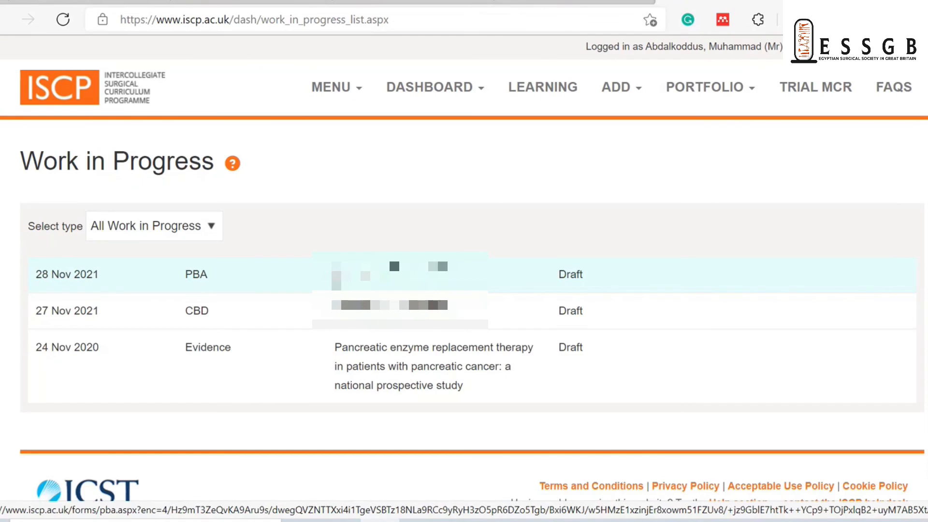
{"action": "left_click", "coordinate": [196, 274]}
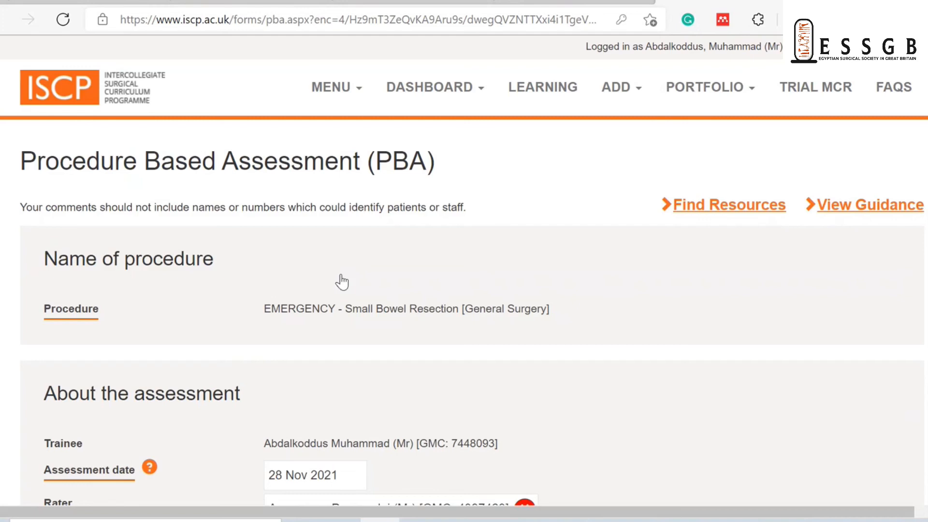
View the eLogbook procedure table in the portfolio and preview the Portfolio Report before returning to the eLogbook.
{"action": "left_click", "coordinate": [754, 94]}
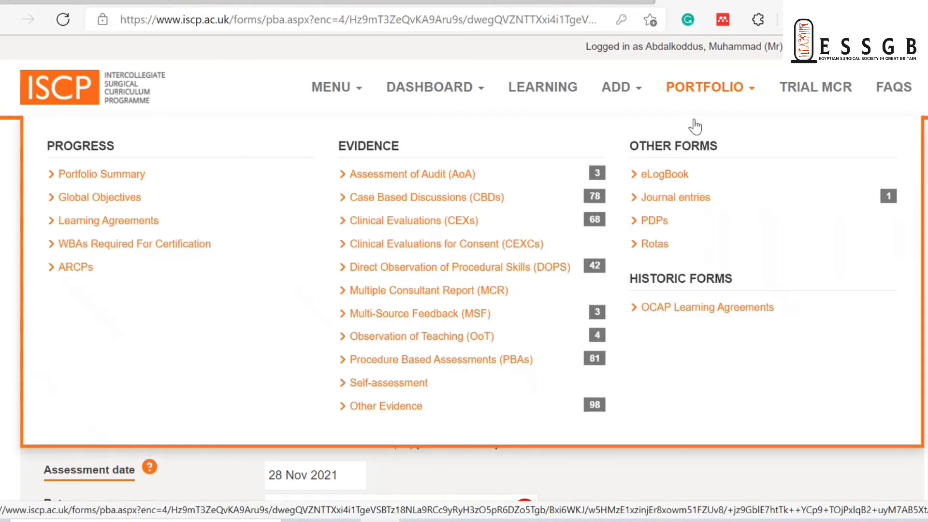
{"action": "left_click", "coordinate": [651, 178]}
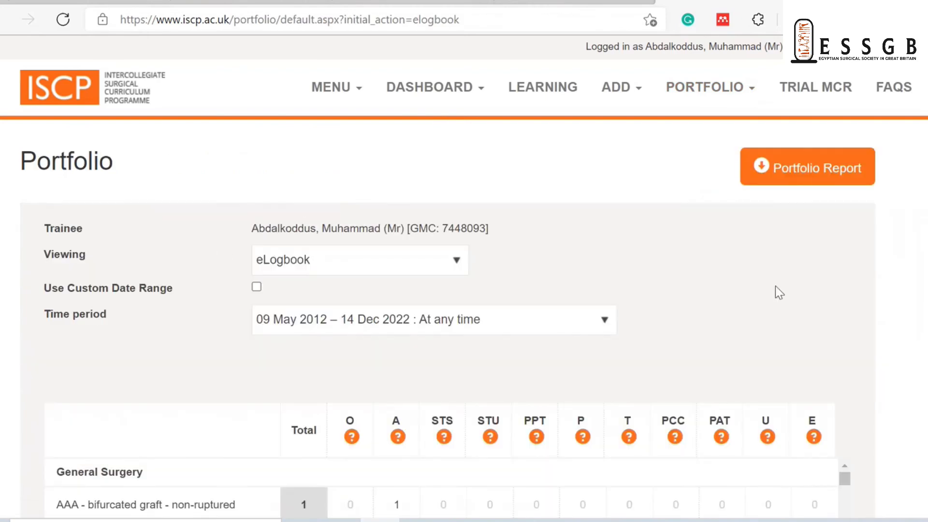
{"action": "scroll", "coordinate": [752, 211], "scroll_direction": "down", "scroll_amount": 8}
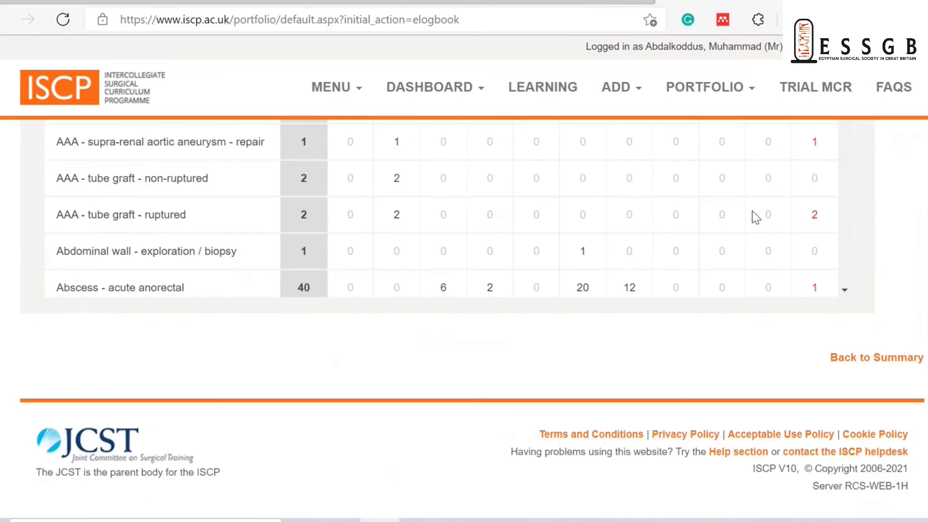
{"action": "scroll", "coordinate": [752, 211], "scroll_direction": "up", "scroll_amount": 7}
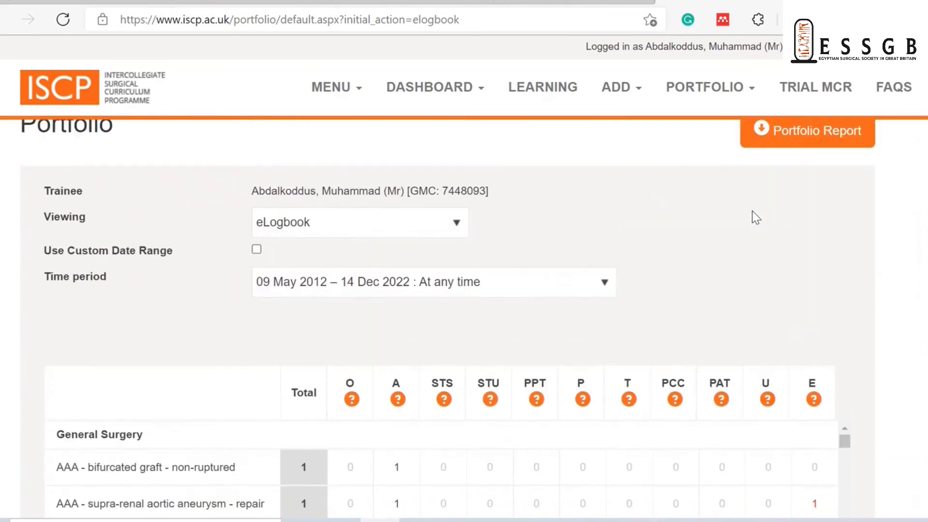
{"action": "scroll", "coordinate": [752, 210], "scroll_direction": "up", "scroll_amount": 1}
{"action": "left_click", "coordinate": [798, 170]}
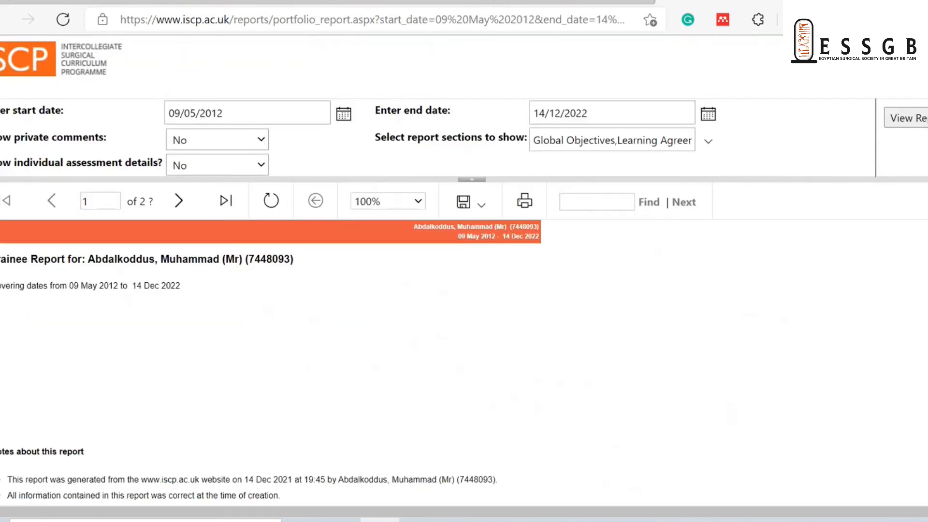
{"action": "left_click", "coordinate": [4, 20]}
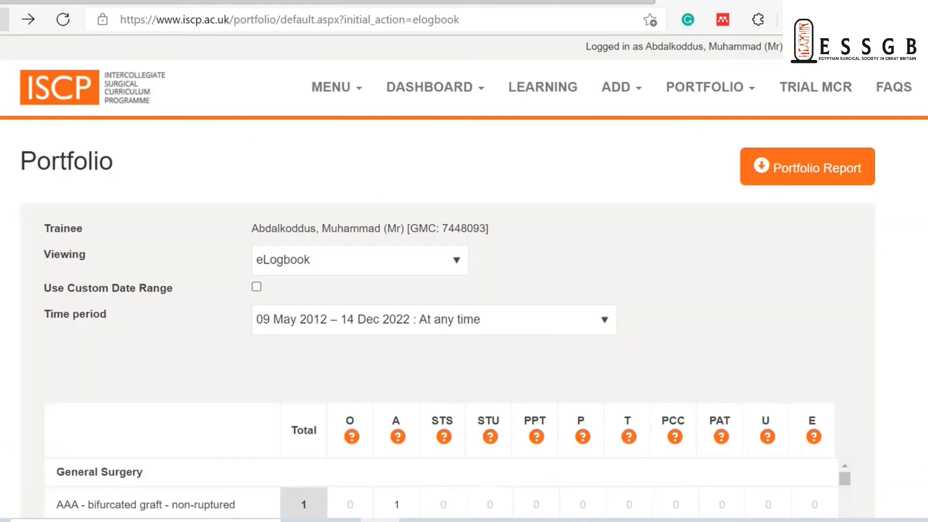
Return to the draft PBA in Work in Progress and review its procedure name and assessment details.
{"action": "left_click", "coordinate": [475, 92]}
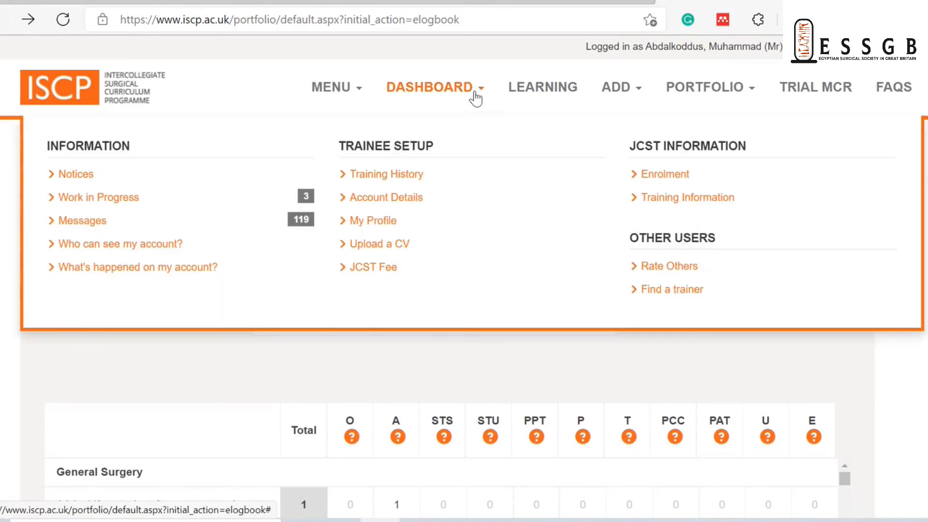
{"action": "left_click", "coordinate": [103, 198]}
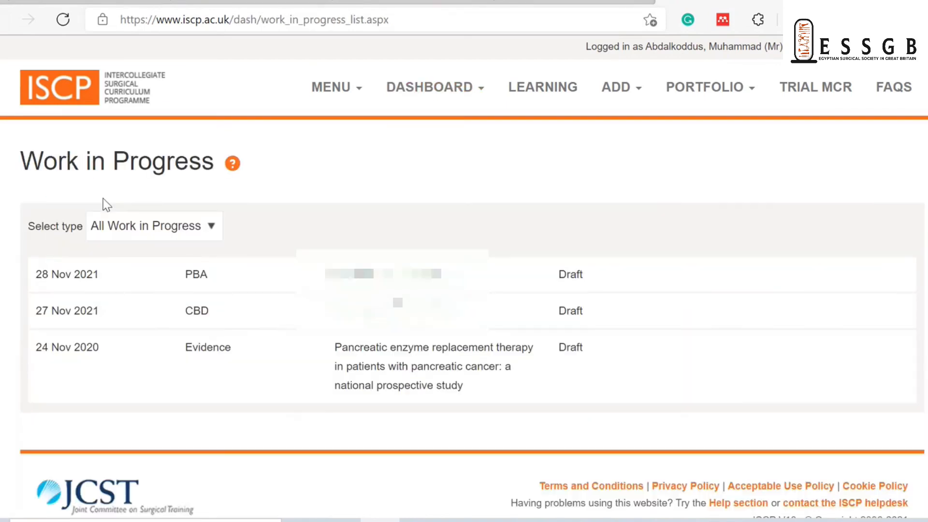
{"action": "left_click", "coordinate": [210, 280]}
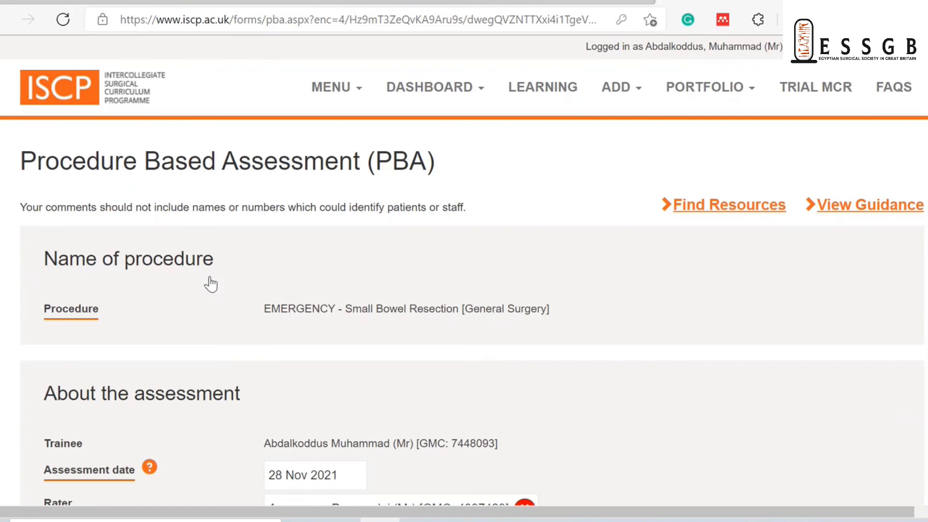
{"action": "scroll", "coordinate": [210, 284], "scroll_direction": "down", "scroll_amount": 1}
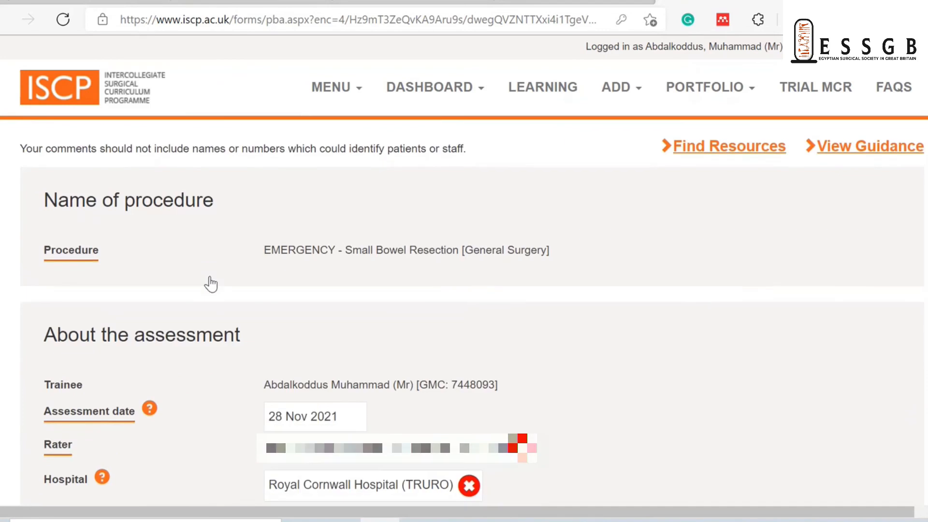
{"action": "scroll", "coordinate": [211, 284], "scroll_direction": "up", "scroll_amount": 1}
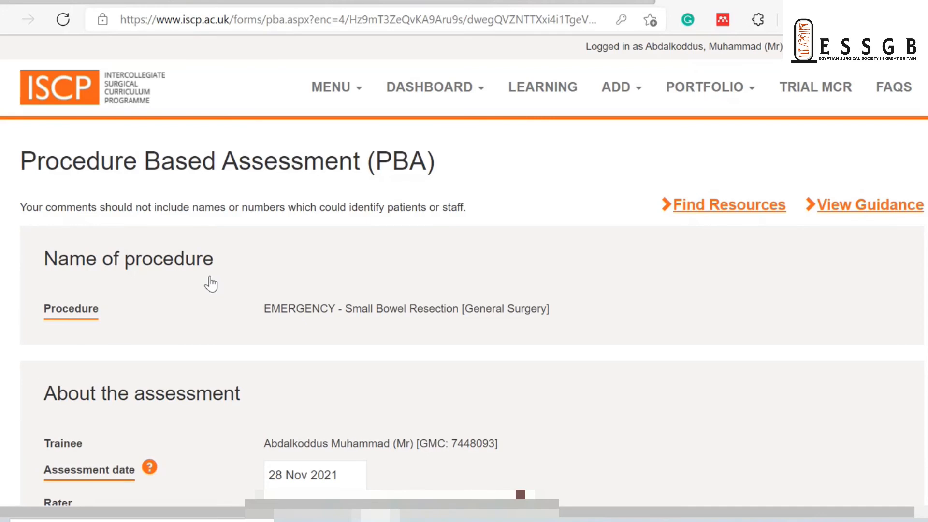
{"action": "scroll", "coordinate": [210, 285], "scroll_direction": "down", "scroll_amount": 1}
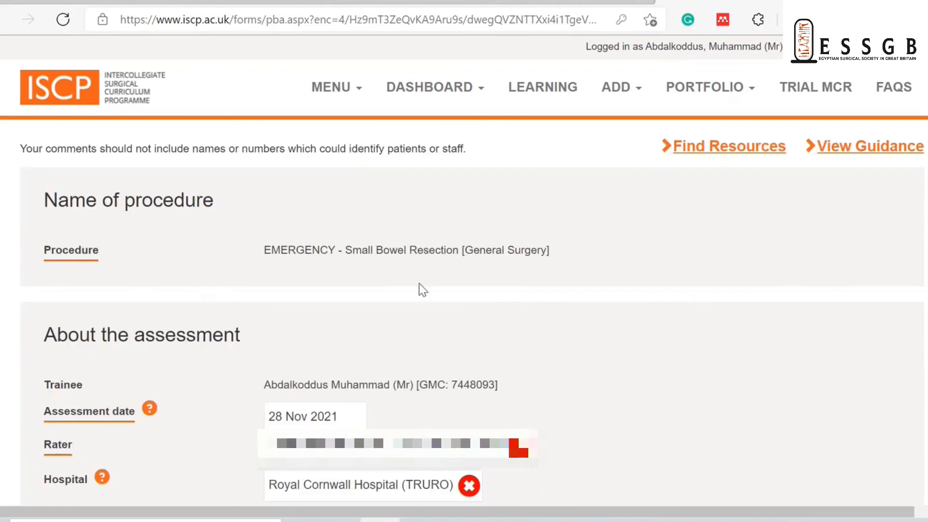
{"action": "scroll", "coordinate": [419, 285], "scroll_direction": "down", "scroll_amount": 2}
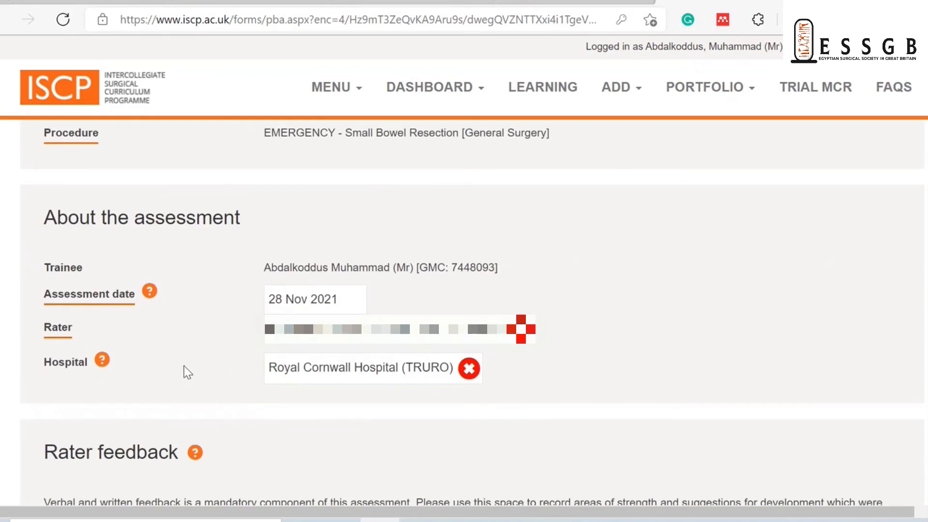
Read the PBA's rater feedback, trainee comments and trainee reflections sections.
{"action": "scroll", "coordinate": [21, 310], "scroll_direction": "down", "scroll_amount": 10}
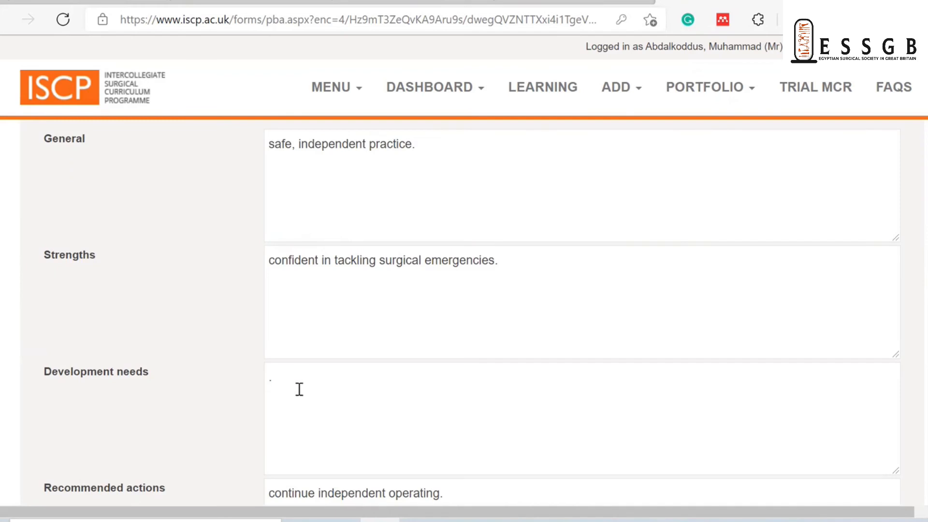
{"action": "scroll", "coordinate": [201, 333], "scroll_direction": "down", "scroll_amount": 5}
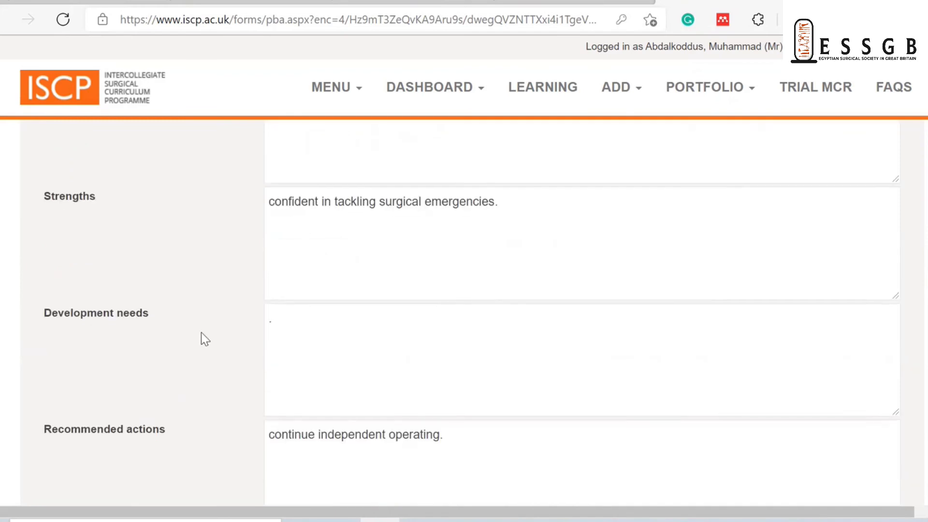
{"action": "scroll", "coordinate": [201, 333], "scroll_direction": "down", "scroll_amount": 5}
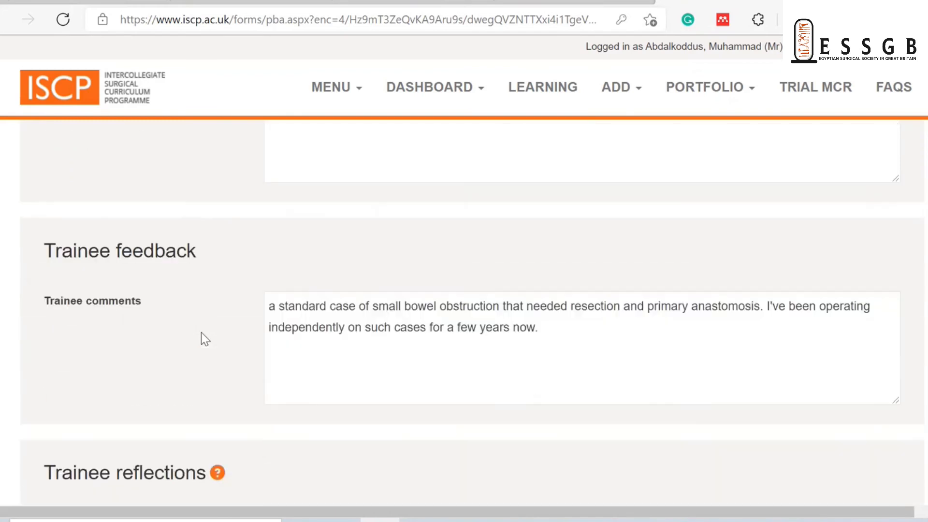
{"action": "scroll", "coordinate": [201, 332], "scroll_direction": "down", "scroll_amount": 15}
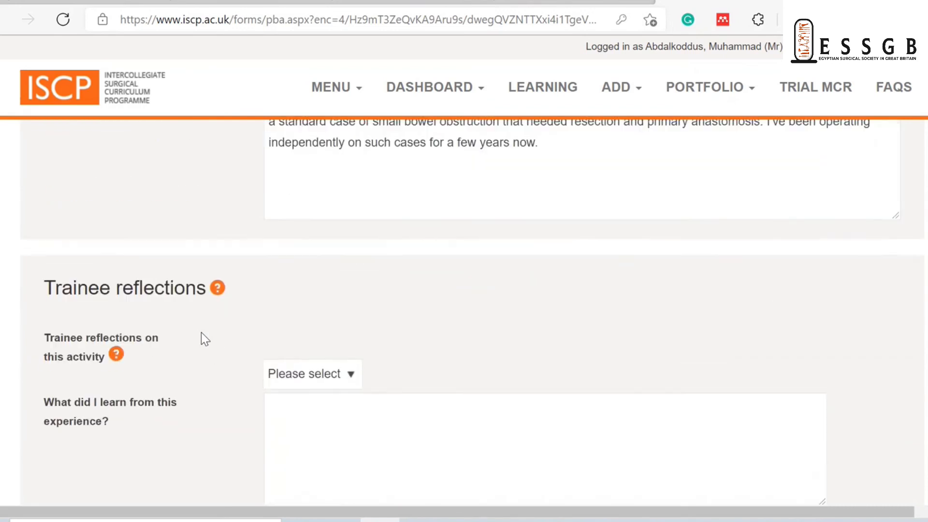
Examine the PBA's competency ratings from pre-operative planning through intra-operative technique to post-operative management.
{"action": "scroll", "coordinate": [202, 332], "scroll_direction": "down", "scroll_amount": 2}
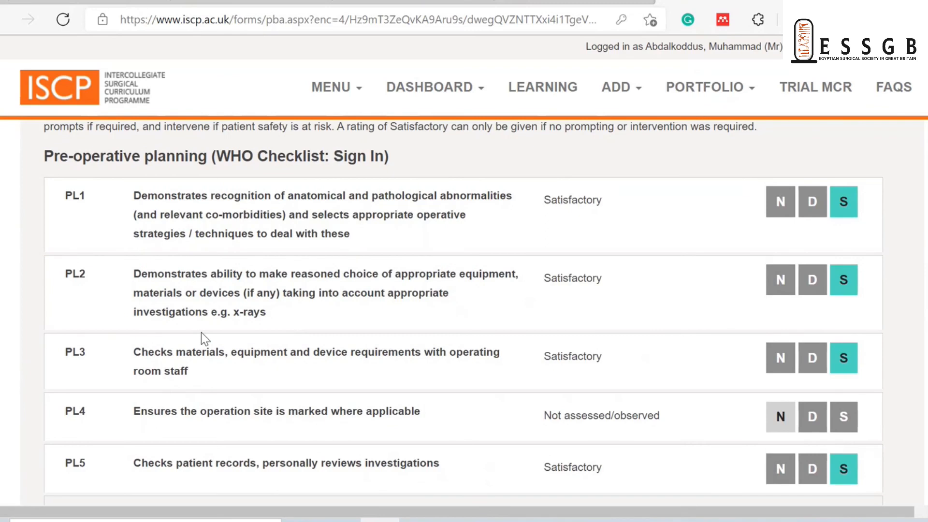
{"action": "scroll", "coordinate": [201, 332], "scroll_direction": "down", "scroll_amount": 4}
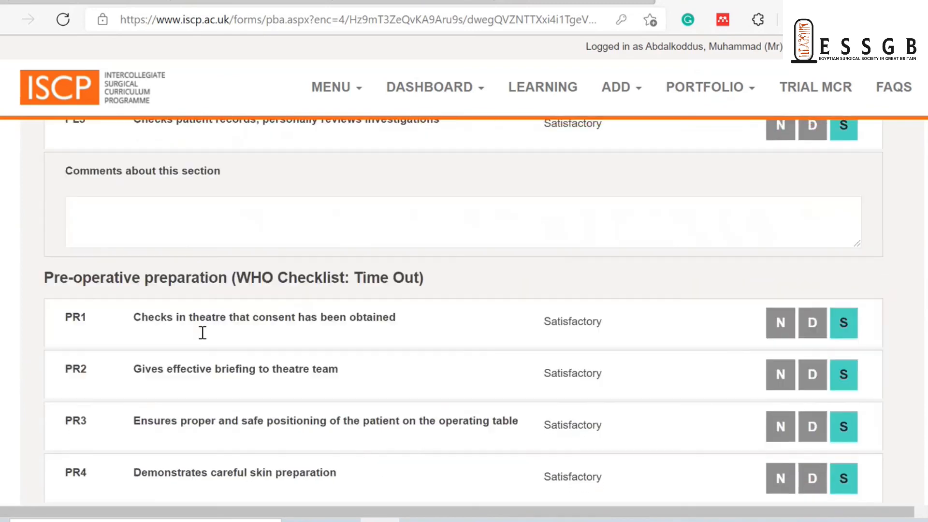
{"action": "scroll", "coordinate": [202, 332], "scroll_direction": "down", "scroll_amount": 8}
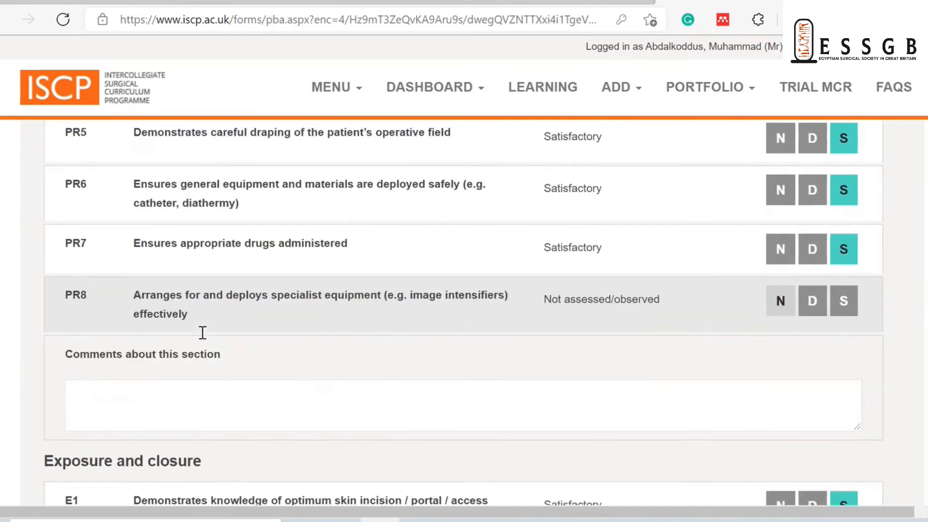
{"action": "scroll", "coordinate": [203, 332], "scroll_direction": "down", "scroll_amount": 5}
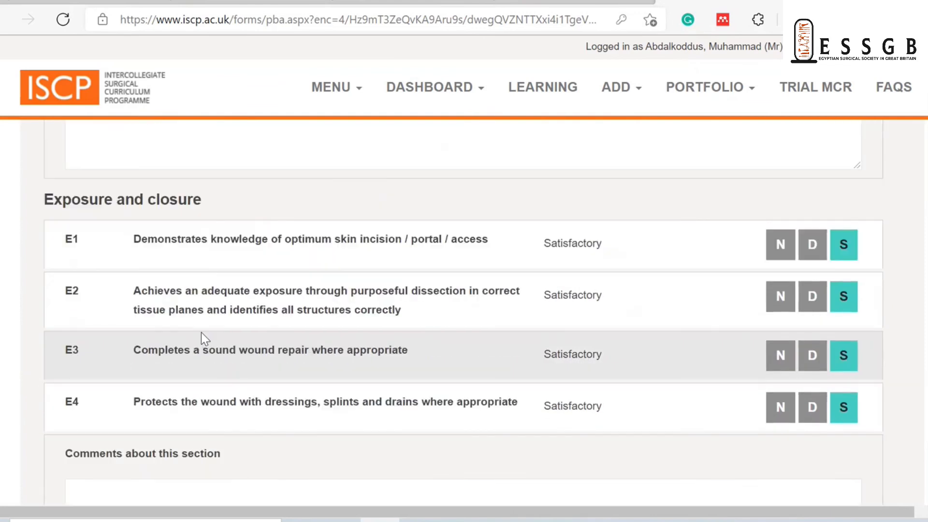
{"action": "scroll", "coordinate": [201, 332], "scroll_direction": "down", "scroll_amount": 3}
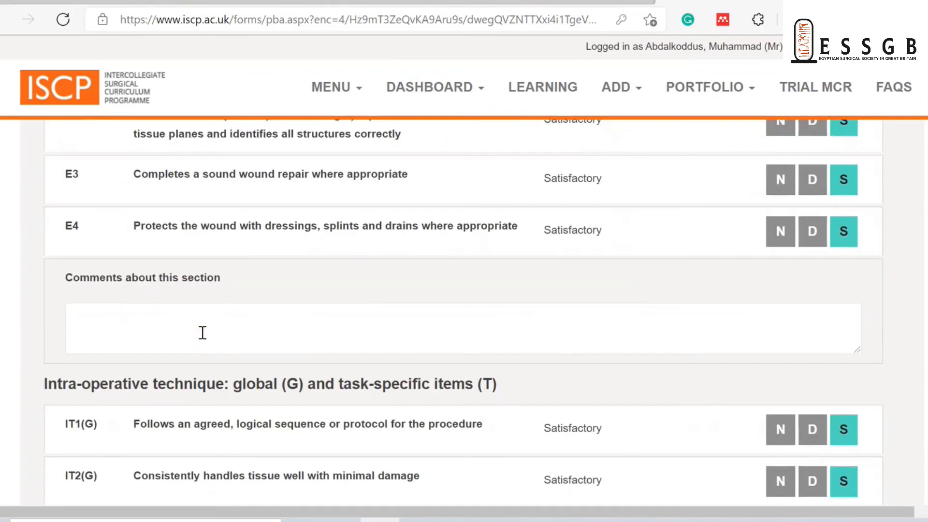
{"action": "left_click", "coordinate": [141, 317]}
{"action": "scroll", "coordinate": [35, 315], "scroll_direction": "down", "scroll_amount": 3}
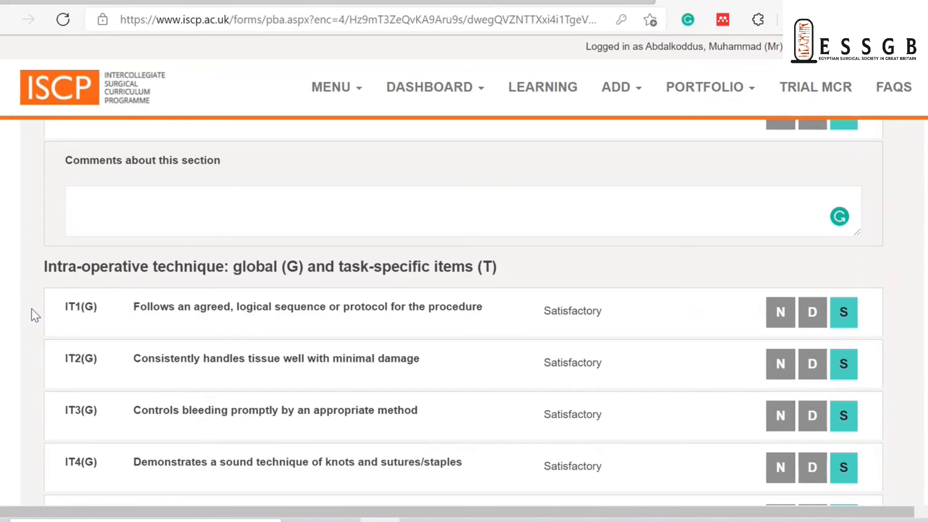
{"action": "scroll", "coordinate": [35, 316], "scroll_direction": "down", "scroll_amount": 5}
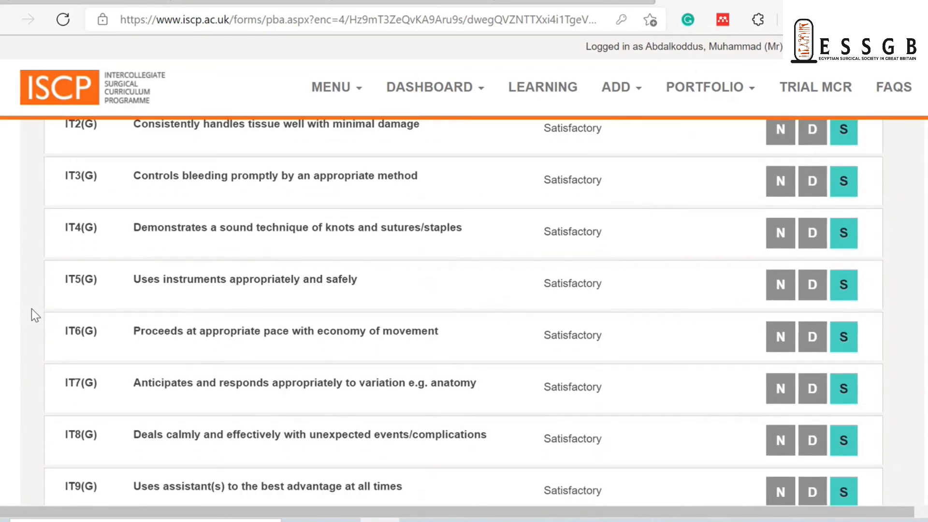
{"action": "scroll", "coordinate": [35, 315], "scroll_direction": "down", "scroll_amount": 5}
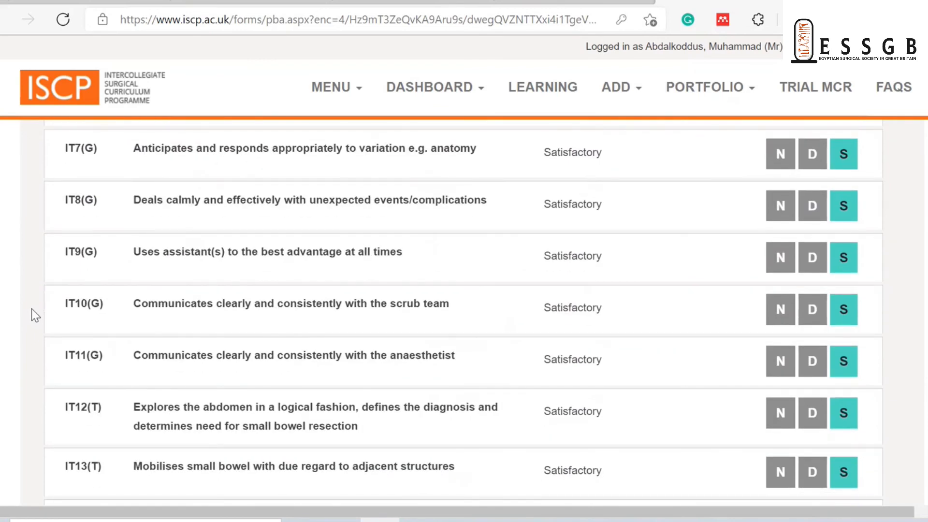
{"action": "scroll", "coordinate": [35, 315], "scroll_direction": "down", "scroll_amount": 5}
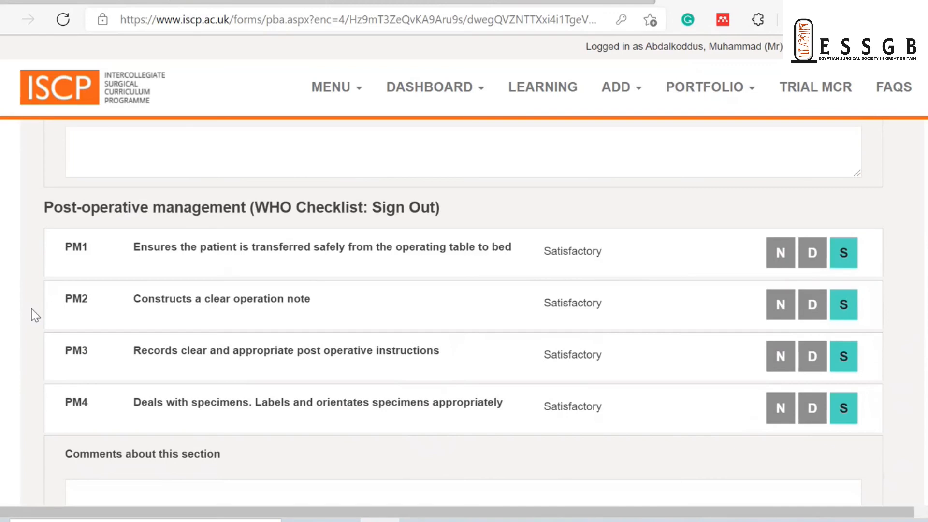
Review the draft PBA's details section and check the available options for difficulty of procedure.
{"action": "scroll", "coordinate": [35, 316], "scroll_direction": "down", "scroll_amount": 10}
{"action": "scroll", "coordinate": [34, 315], "scroll_direction": "down", "scroll_amount": 1}
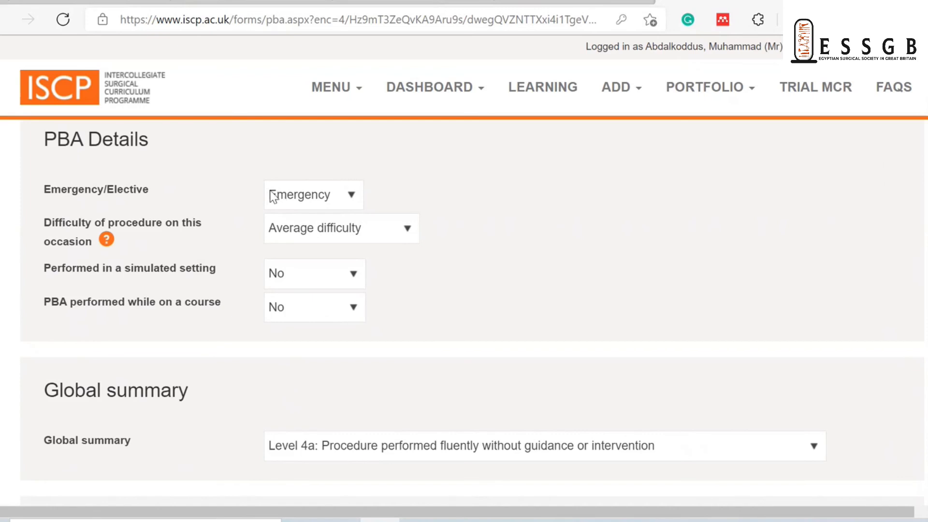
{"action": "left_click", "coordinate": [408, 230]}
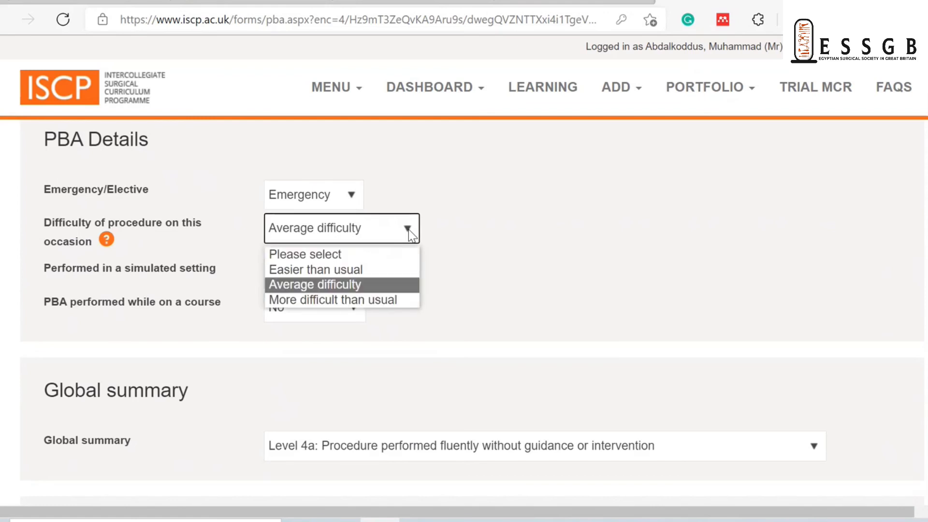
{"action": "left_click", "coordinate": [408, 230]}
{"action": "left_click", "coordinate": [7, 312]}
Check the draft PBA's available global summary levels and its submission setting.
{"action": "scroll", "coordinate": [8, 314], "scroll_direction": "down", "scroll_amount": 4}
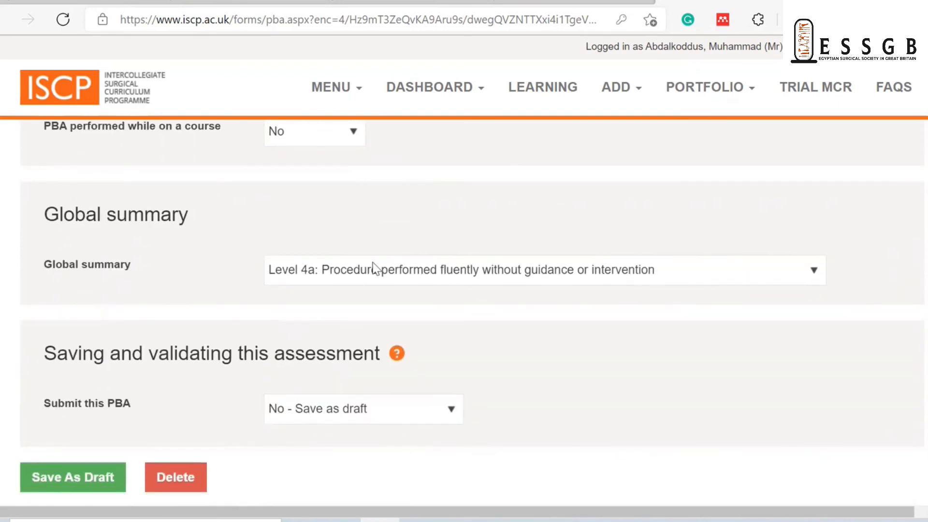
{"action": "left_click", "coordinate": [815, 274]}
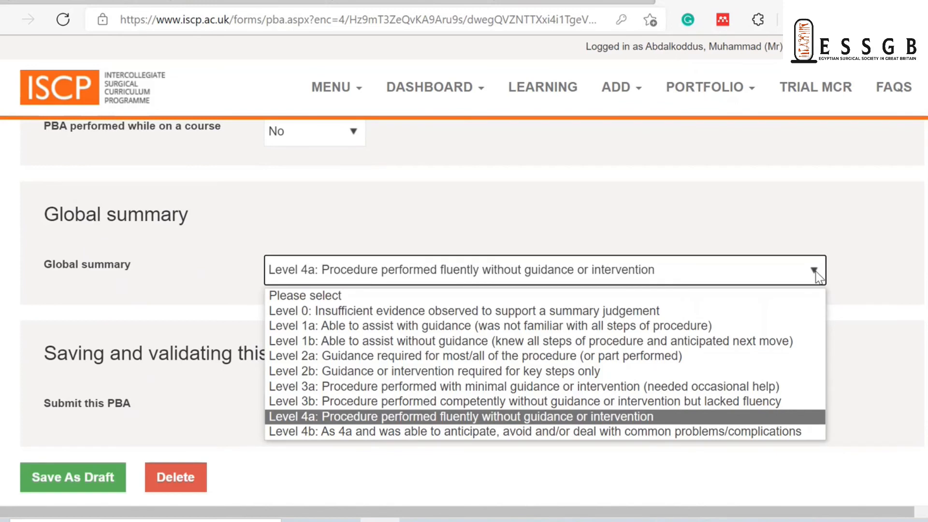
{"action": "left_click", "coordinate": [817, 276]}
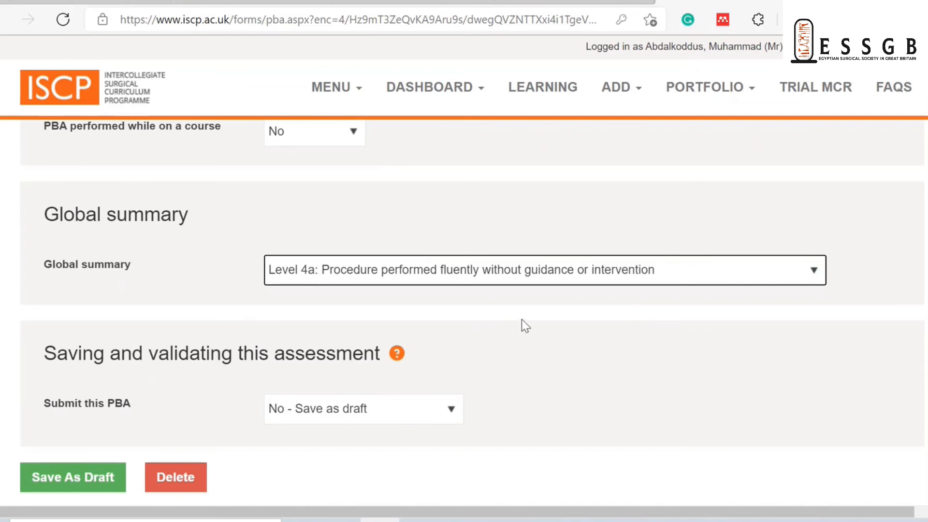
{"action": "scroll", "coordinate": [682, 209], "scroll_direction": "up", "scroll_amount": 2}
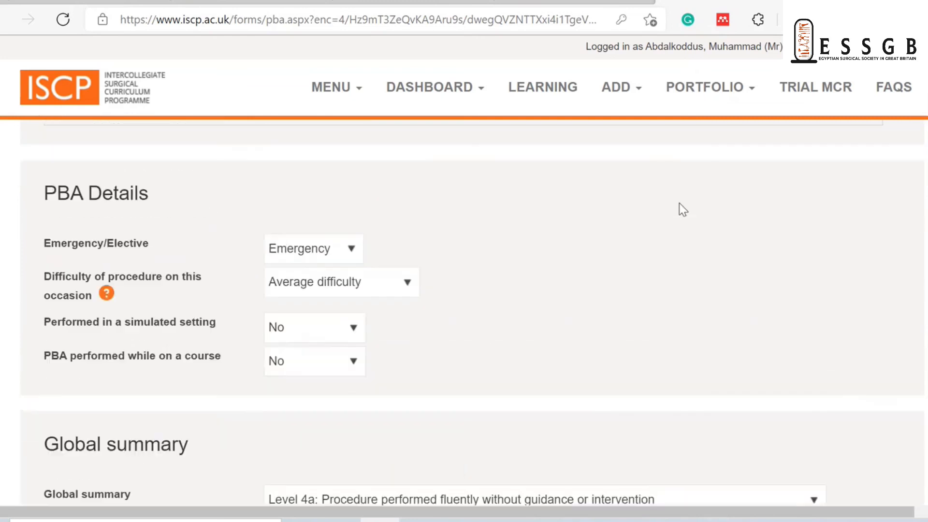
{"action": "scroll", "coordinate": [682, 208], "scroll_direction": "up", "scroll_amount": 3}
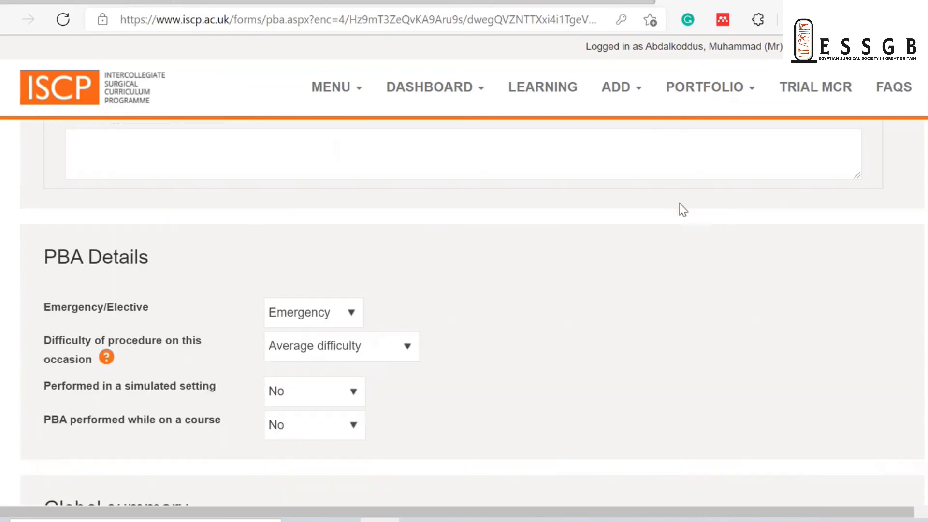
Create a new PBA for the General Surgery procedure "EMERGENCY - Hartmann's Procedure" and display its form.
{"action": "left_click", "coordinate": [638, 89]}
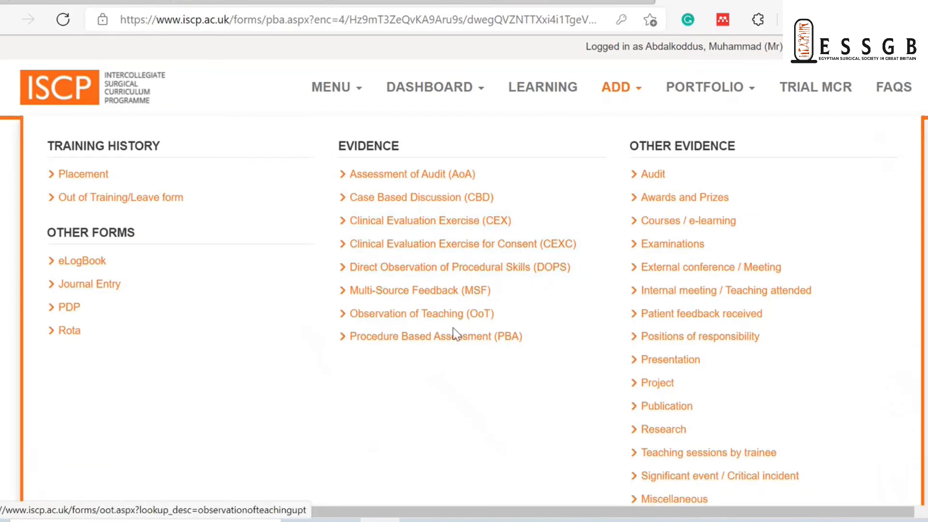
{"action": "left_click", "coordinate": [439, 336]}
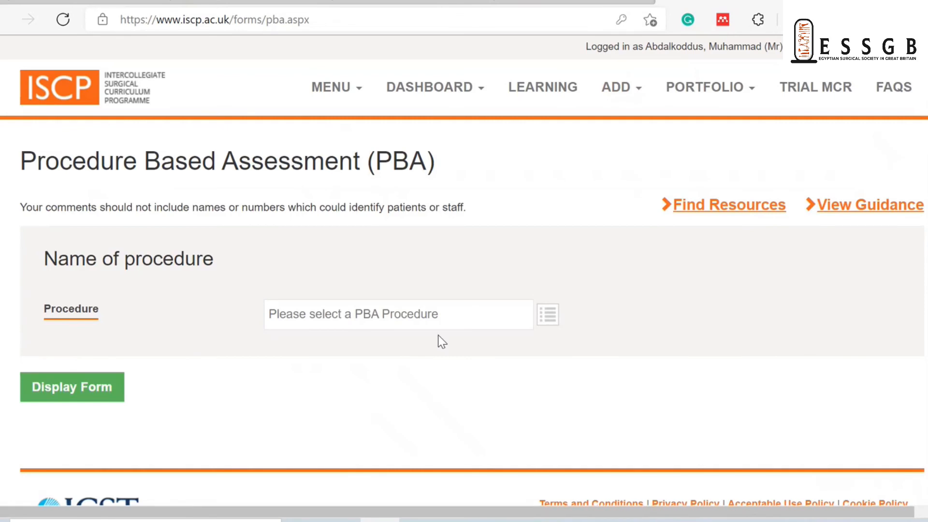
{"action": "left_click", "coordinate": [548, 315]}
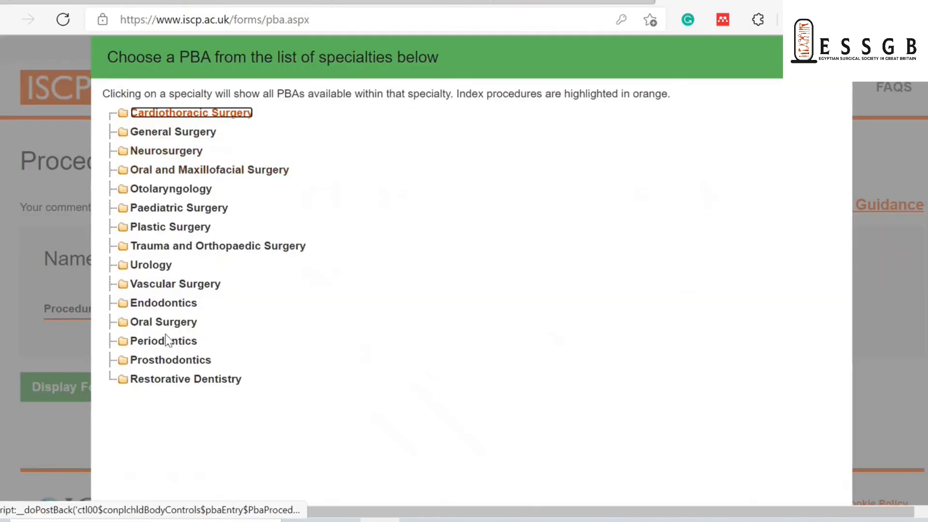
{"action": "left_click", "coordinate": [165, 135]}
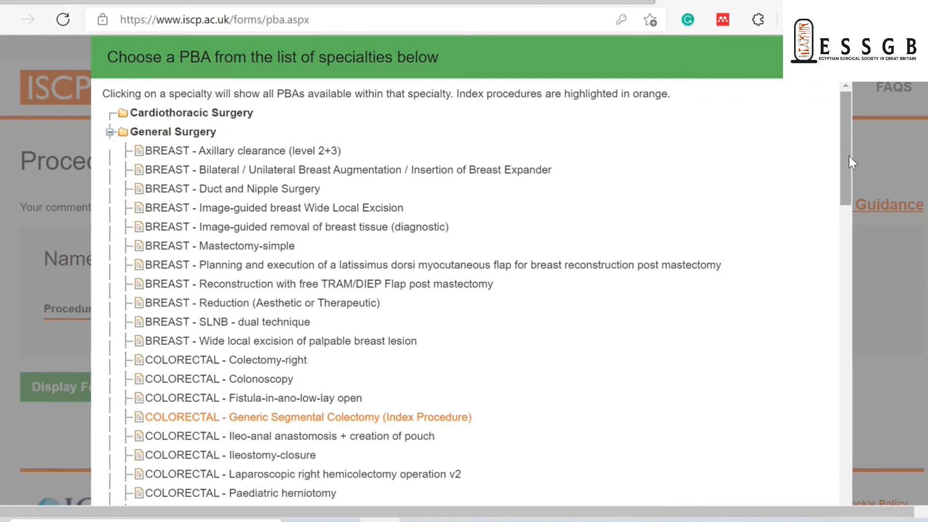
{"action": "left_click_drag", "start_coordinate": [849, 157], "coordinate": [853, 231]}
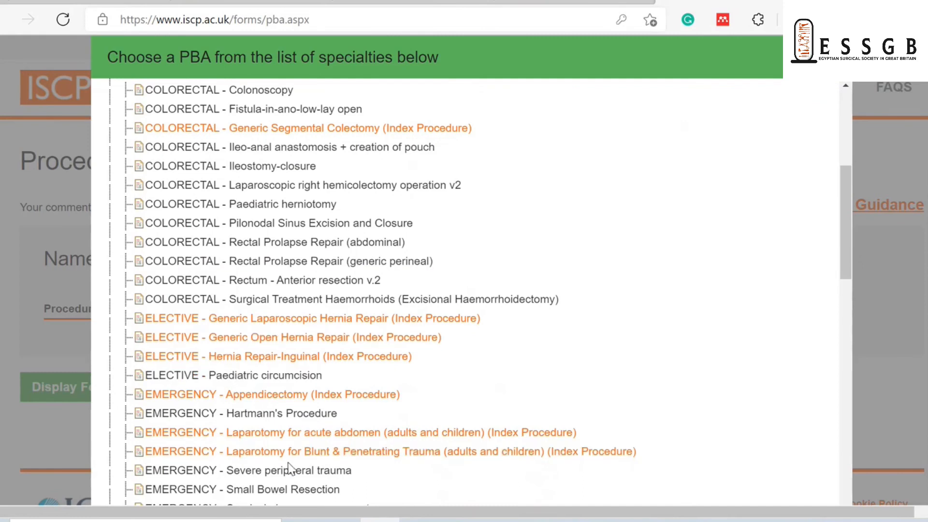
{"action": "left_click", "coordinate": [251, 416]}
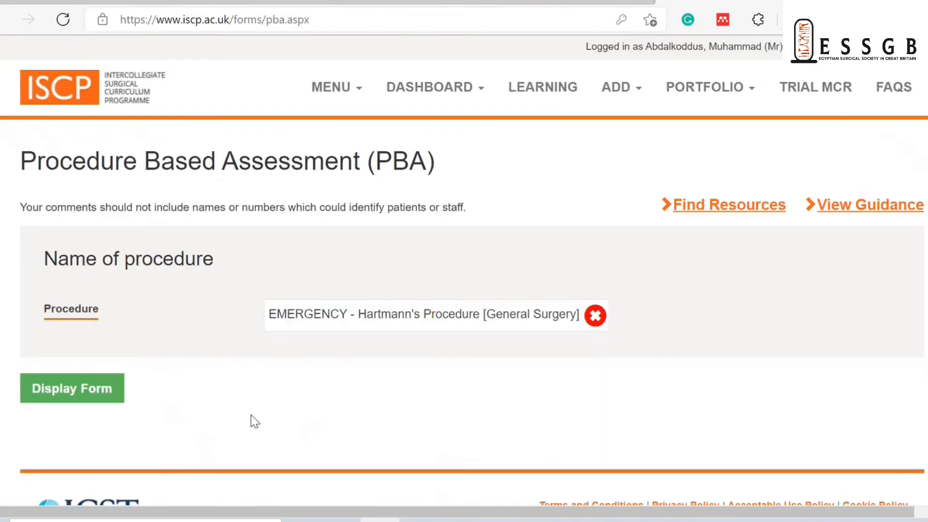
{"action": "left_click", "coordinate": [90, 389]}
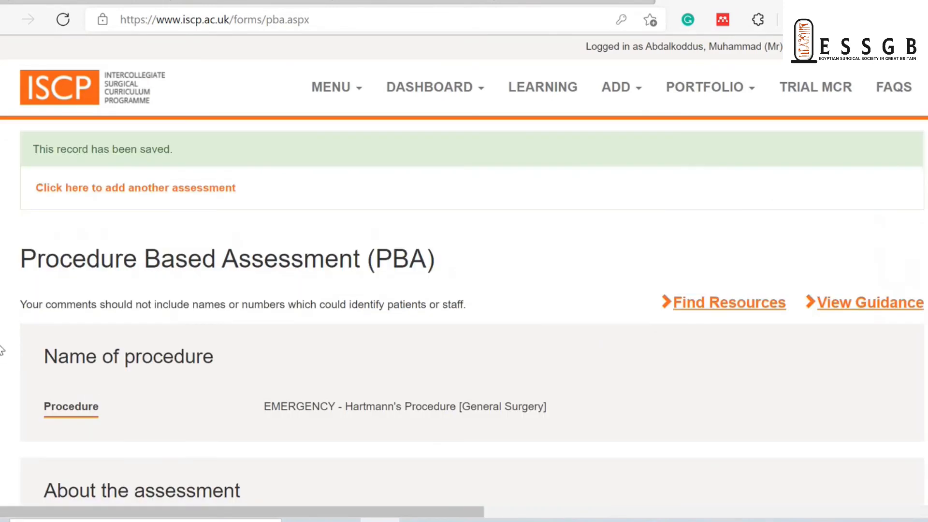
Look through the blank Hartmann's Procedure PBA, from assessment details and rater feedback to the pre-operative preparation ratings.
{"action": "scroll", "coordinate": [2, 349], "scroll_direction": "down", "scroll_amount": 15}
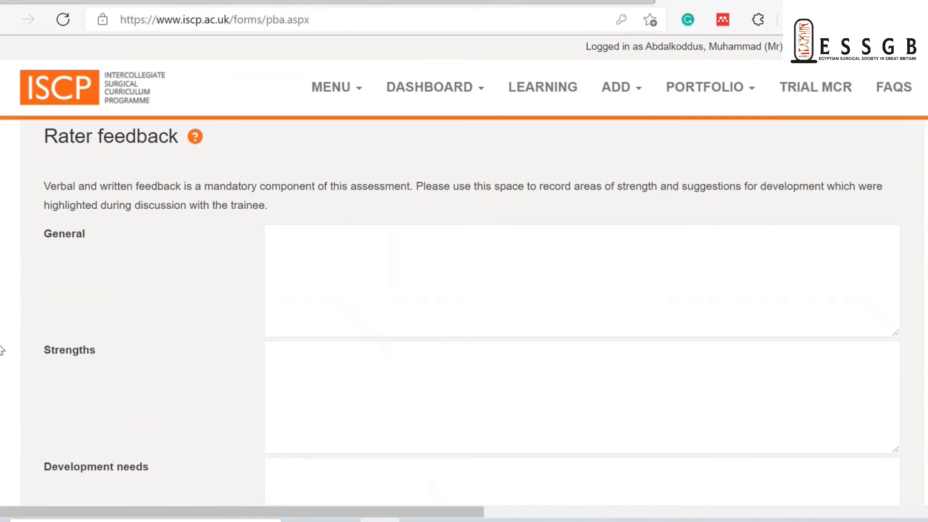
{"action": "scroll", "coordinate": [2, 349], "scroll_direction": "up", "scroll_amount": 10}
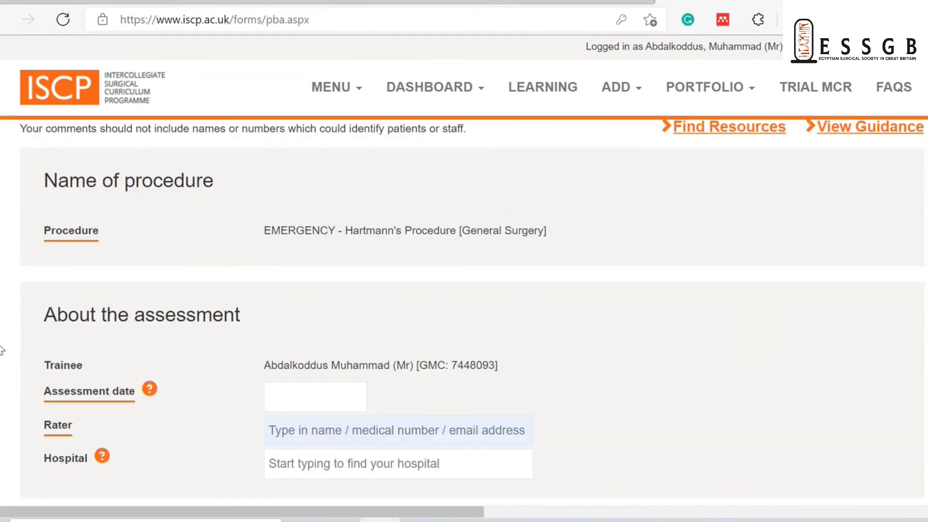
{"action": "scroll", "coordinate": [1, 349], "scroll_direction": "down", "scroll_amount": 15}
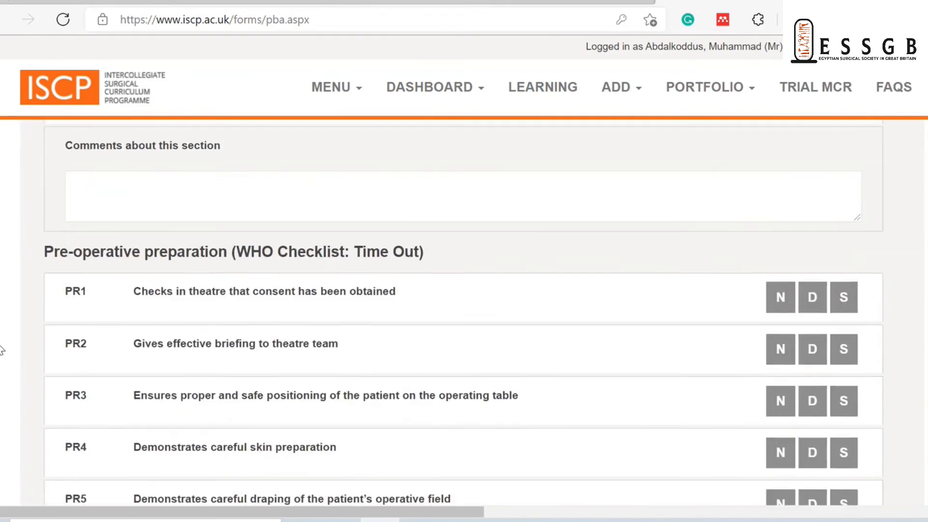
{"action": "scroll", "coordinate": [2, 349], "scroll_direction": "up", "scroll_amount": 15}
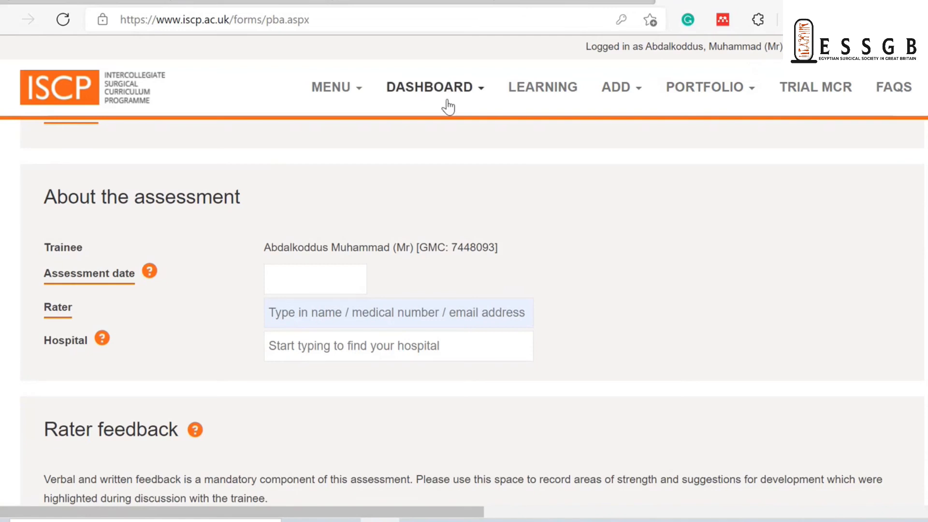
Open another new PBA and browse the General Surgery procedure list, closing it without choosing a procedure.
{"action": "left_click", "coordinate": [638, 95]}
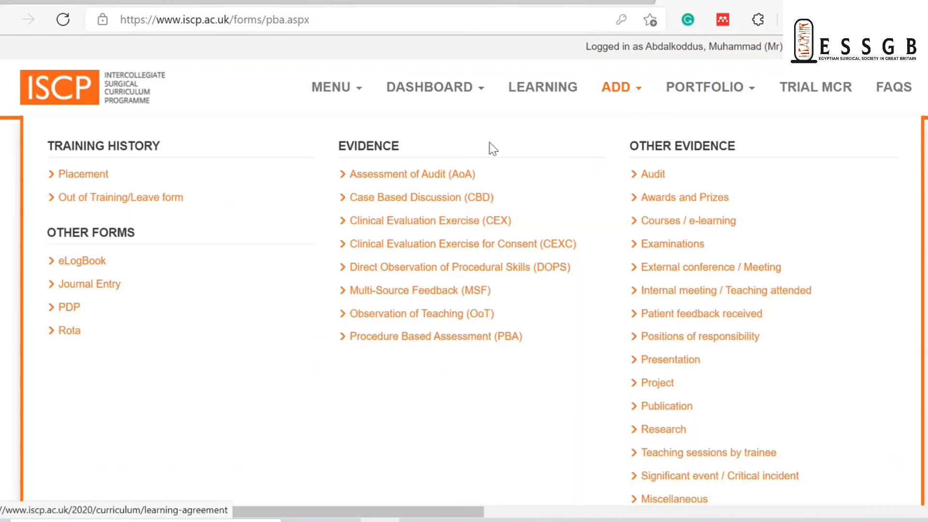
{"action": "left_click", "coordinate": [450, 338]}
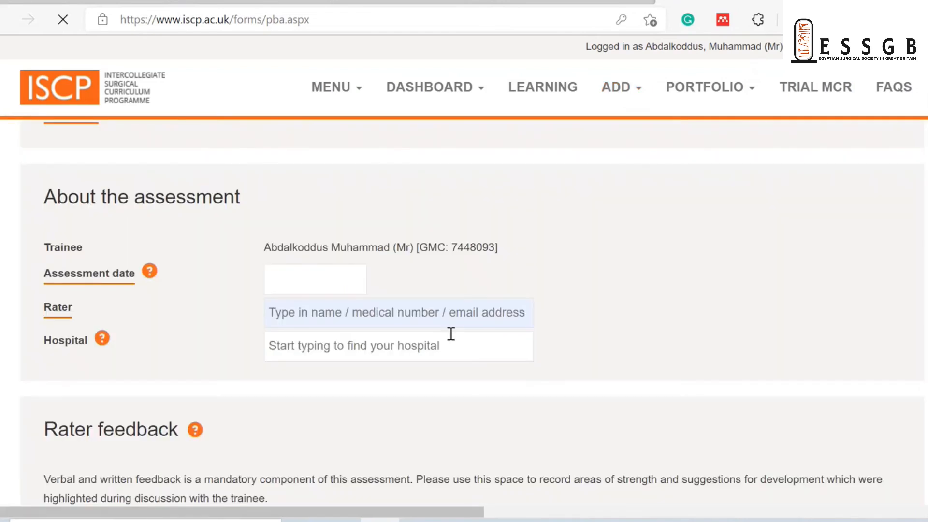
{"action": "left_click", "coordinate": [548, 315]}
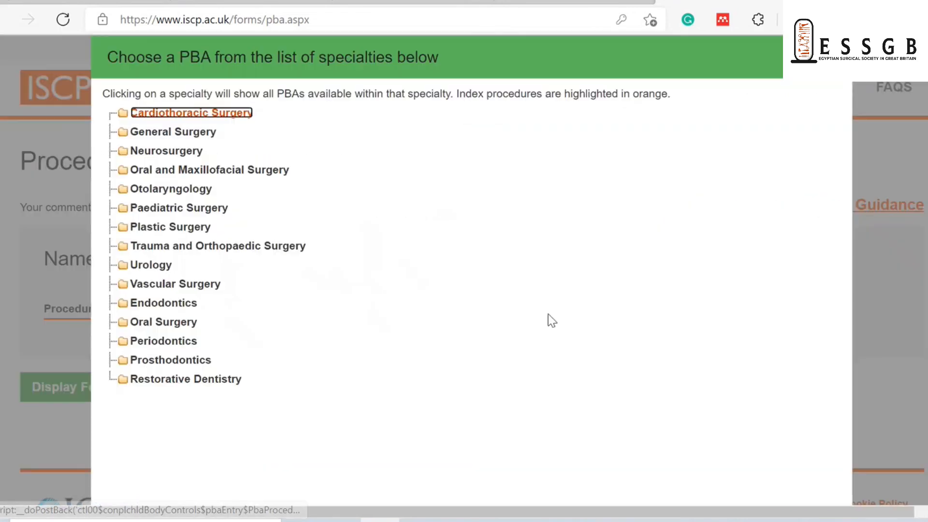
{"action": "left_click", "coordinate": [124, 133]}
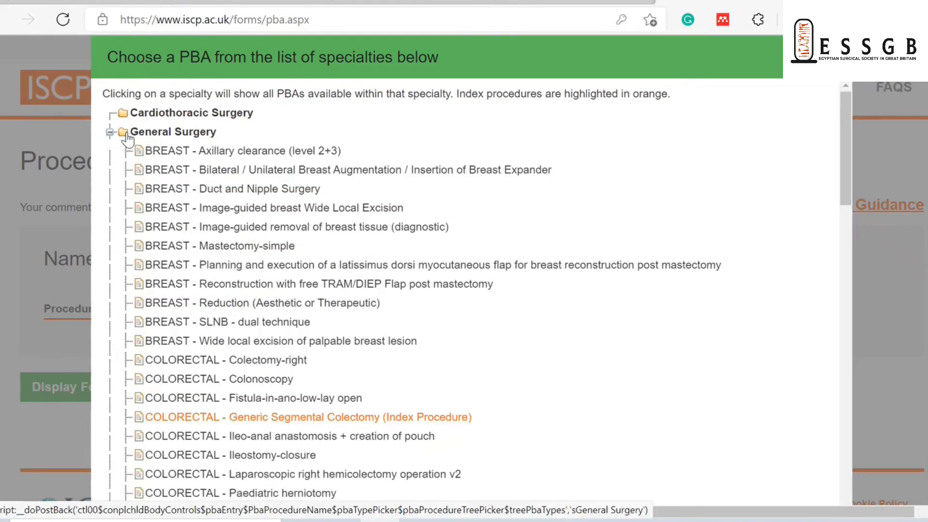
{"action": "left_click_drag", "start_coordinate": [844, 180], "coordinate": [859, 265]}
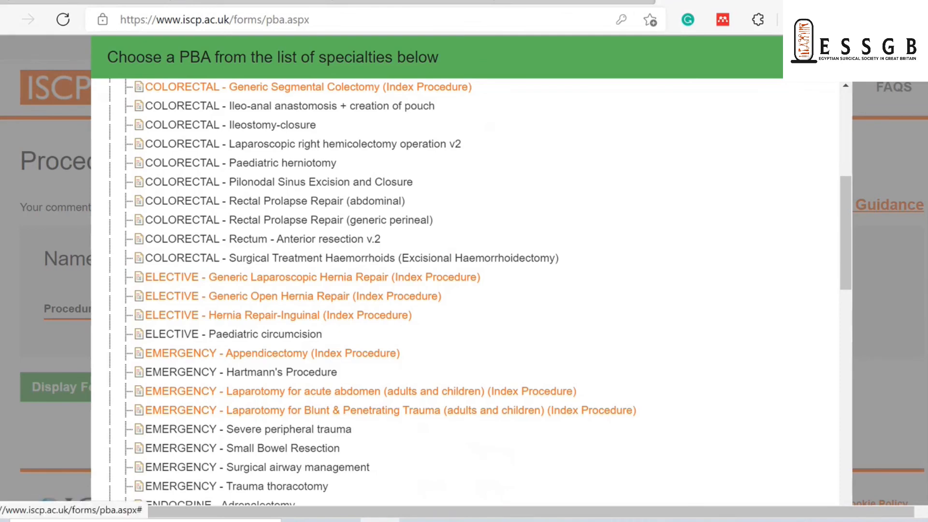
{"action": "left_click", "coordinate": [832, 57]}
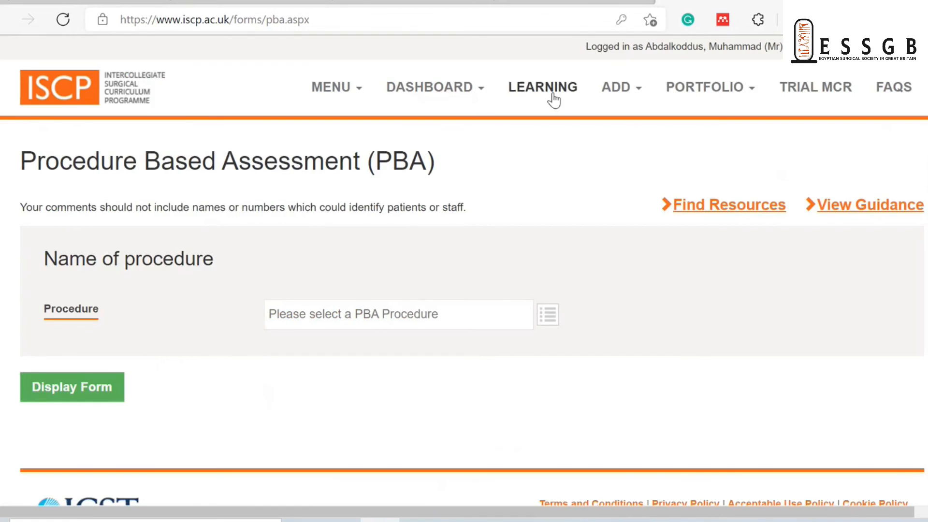
Open a new Clinical Evaluation Exercise (CEX) form and look through its assessment details, rater feedback, trainee feedback and reflections sections.
{"action": "left_click", "coordinate": [639, 91]}
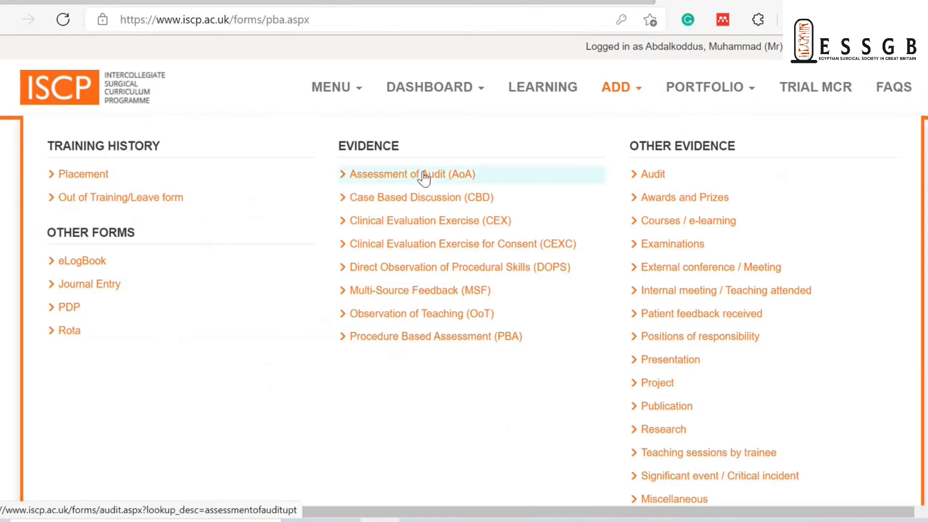
{"action": "left_click", "coordinate": [396, 222]}
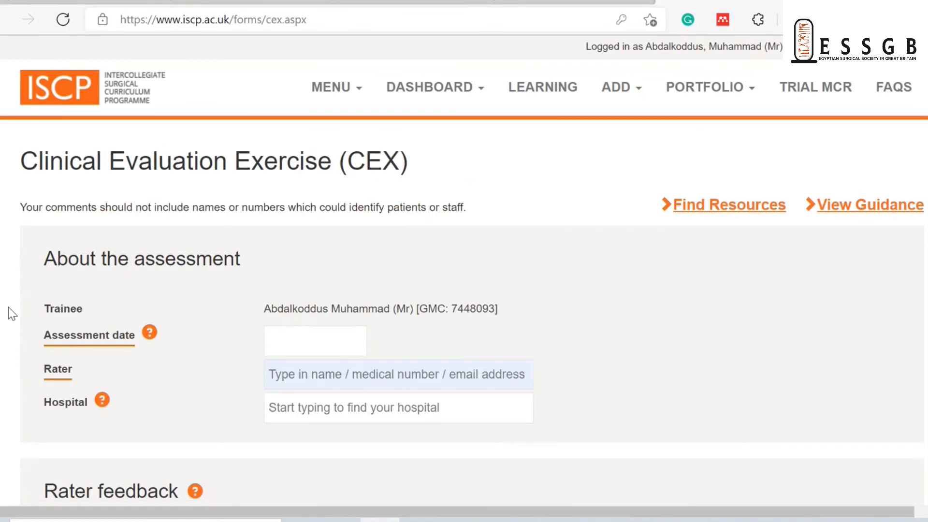
{"action": "scroll", "coordinate": [10, 312], "scroll_direction": "down", "scroll_amount": 1}
{"action": "scroll", "coordinate": [9, 309], "scroll_direction": "down", "scroll_amount": 7}
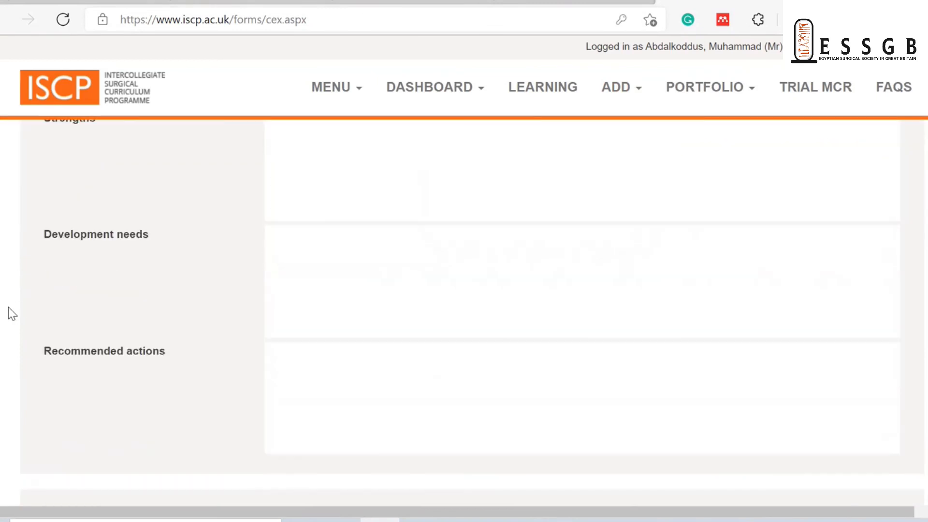
{"action": "scroll", "coordinate": [9, 310], "scroll_direction": "down", "scroll_amount": 1}
{"action": "scroll", "coordinate": [8, 309], "scroll_direction": "down", "scroll_amount": 2}
{"action": "scroll", "coordinate": [9, 310], "scroll_direction": "up", "scroll_amount": 7}
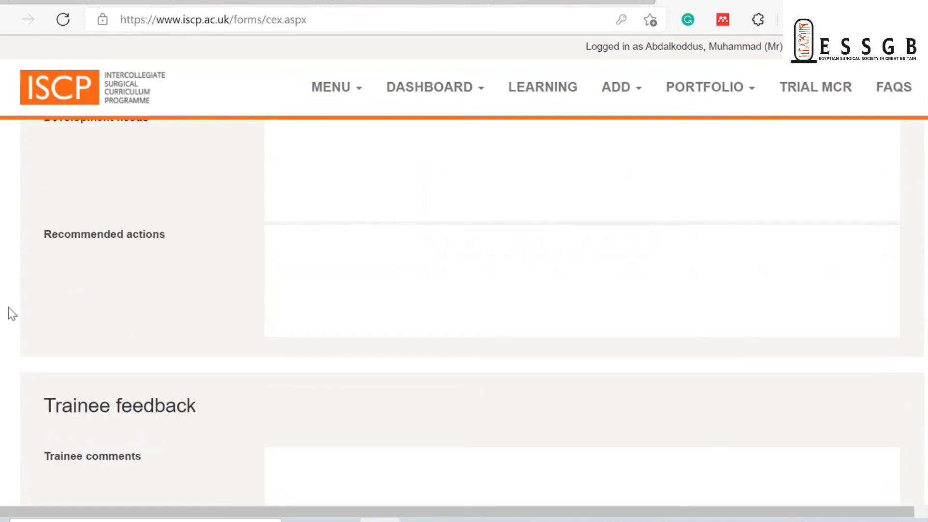
{"action": "scroll", "coordinate": [9, 307], "scroll_direction": "down", "scroll_amount": 6}
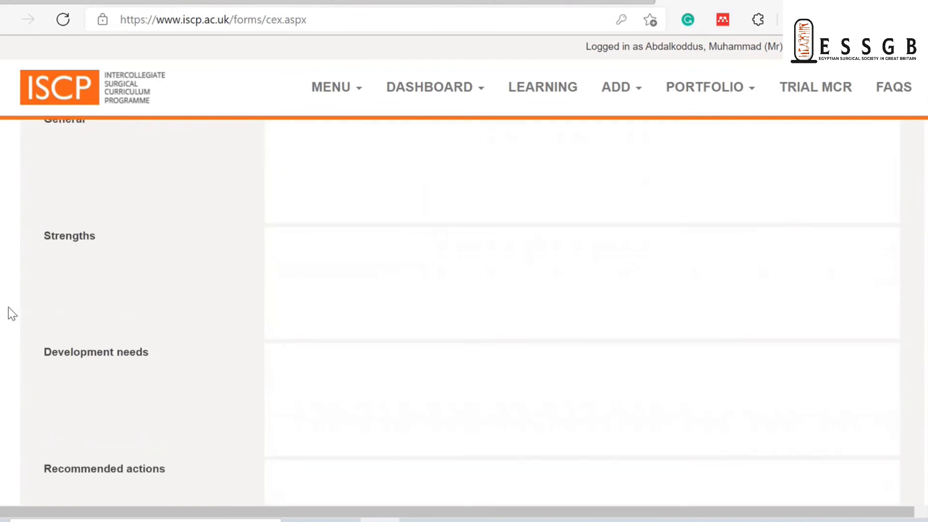
{"action": "scroll", "coordinate": [8, 313], "scroll_direction": "down", "scroll_amount": 1}
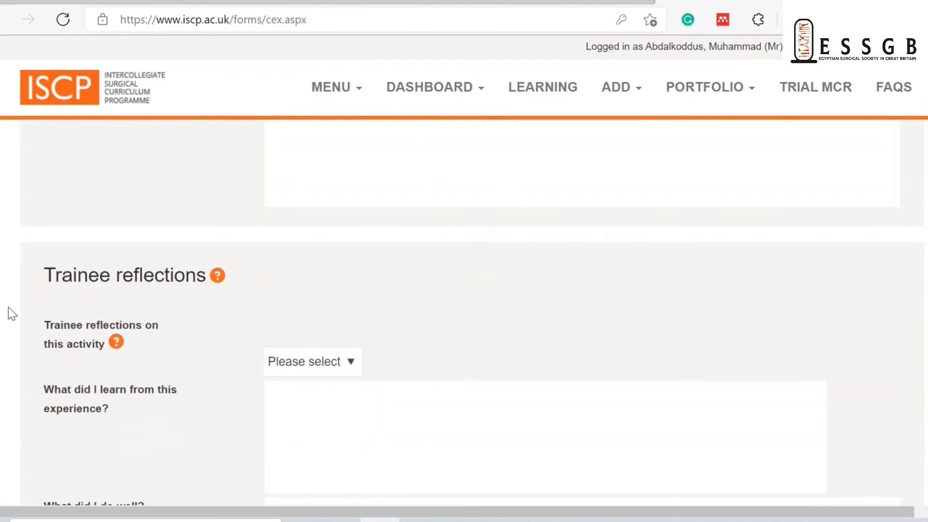
Check which types of evidence can be added, and open the portfolio's Other Evidence records.
{"action": "left_click", "coordinate": [631, 91]}
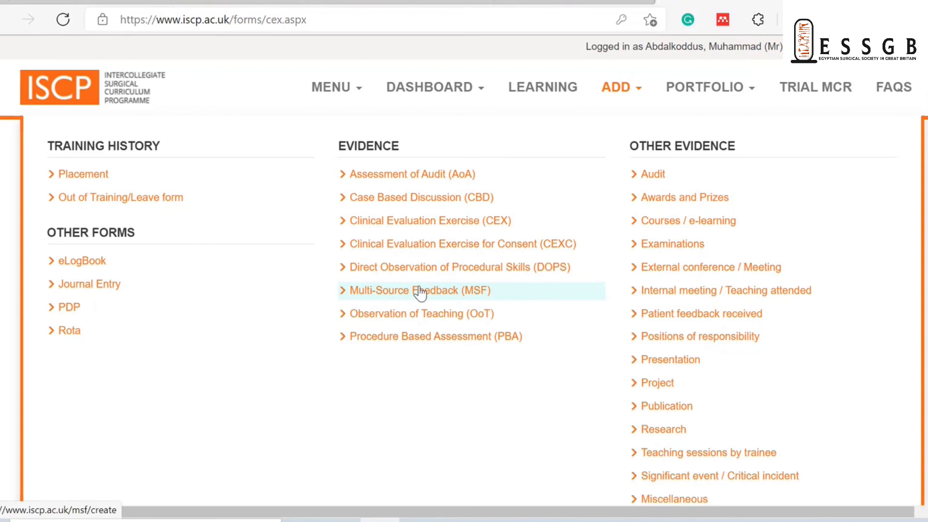
{"action": "left_click", "coordinate": [410, 394]}
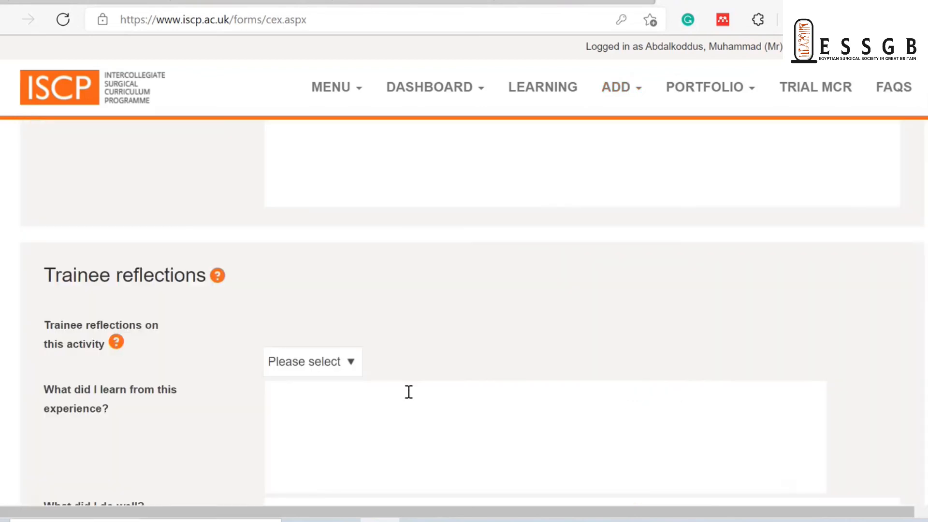
{"action": "left_click", "coordinate": [626, 91]}
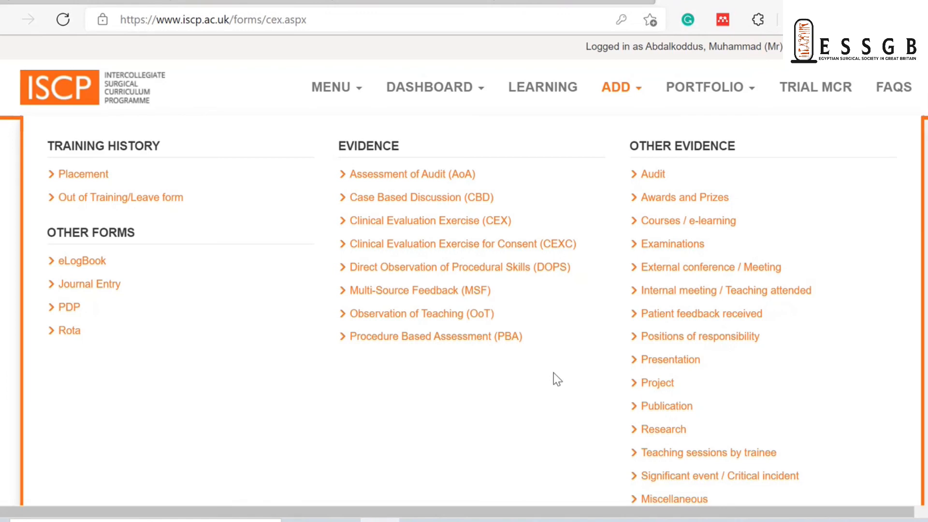
{"action": "left_click", "coordinate": [739, 91]}
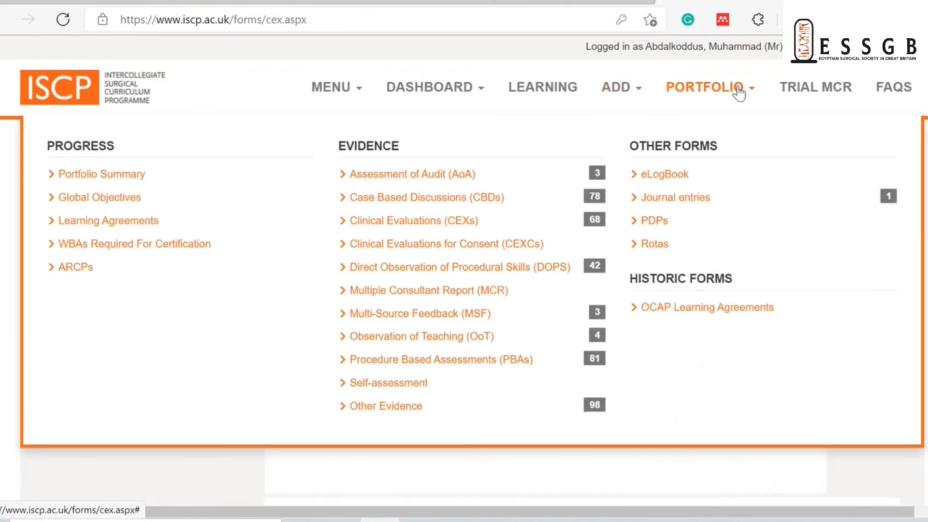
{"action": "left_click", "coordinate": [364, 413]}
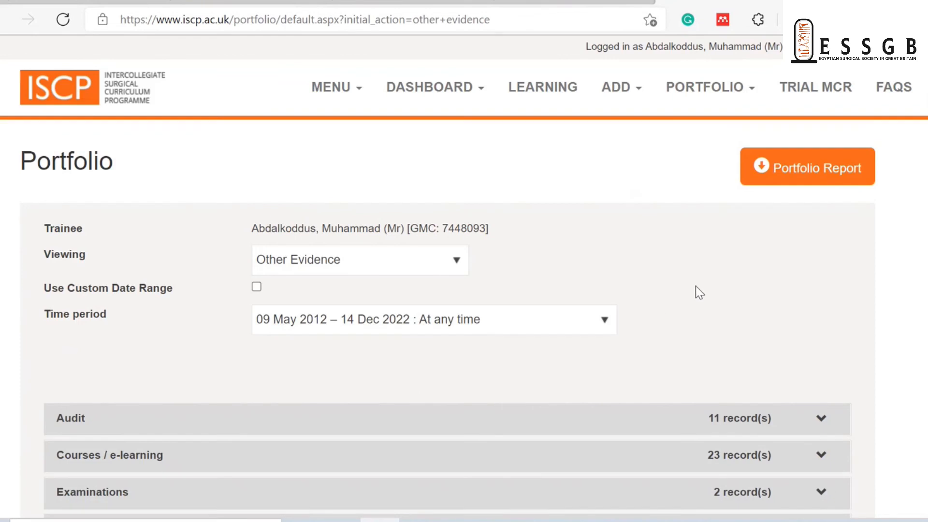
Browse the Other Evidence categories and read the audit record 'Optimal Timing of Cholecystectomy after ERCP', including its attachments and retraction notes.
{"action": "scroll", "coordinate": [699, 293], "scroll_direction": "down", "scroll_amount": 5}
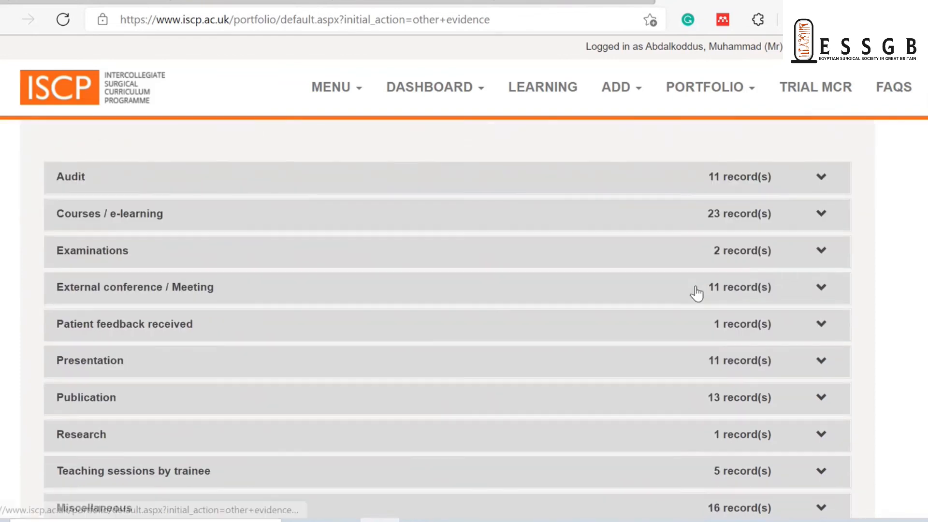
{"action": "scroll", "coordinate": [696, 293], "scroll_direction": "down", "scroll_amount": 1}
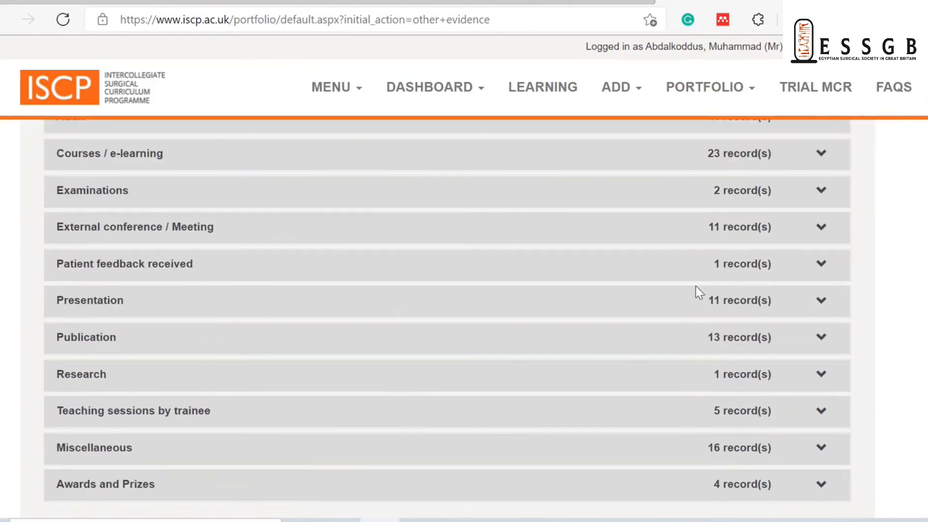
{"action": "scroll", "coordinate": [696, 292], "scroll_direction": "up", "scroll_amount": 1}
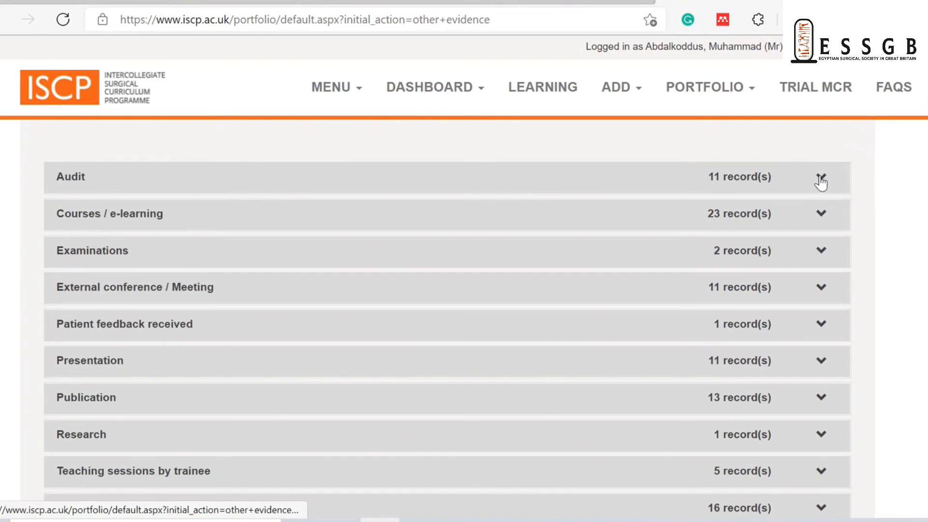
{"action": "left_click", "coordinate": [821, 179]}
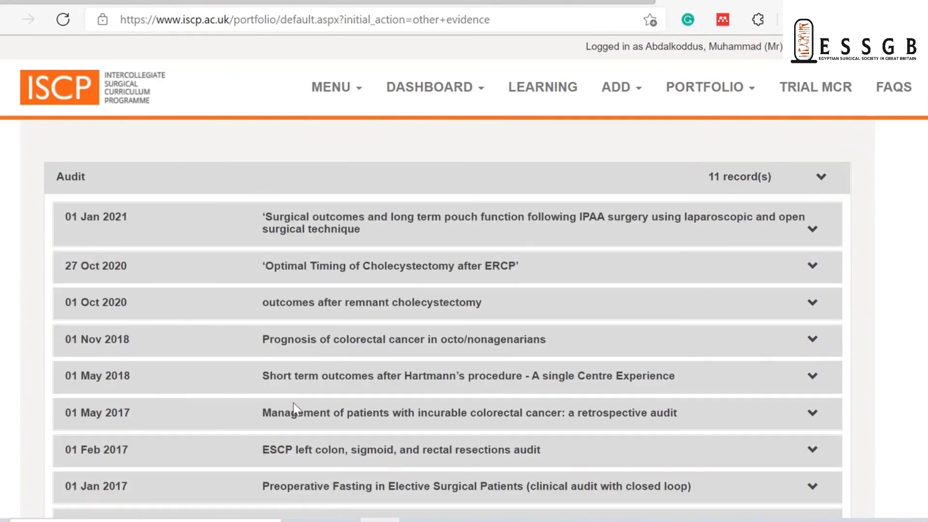
{"action": "left_click", "coordinate": [812, 271]}
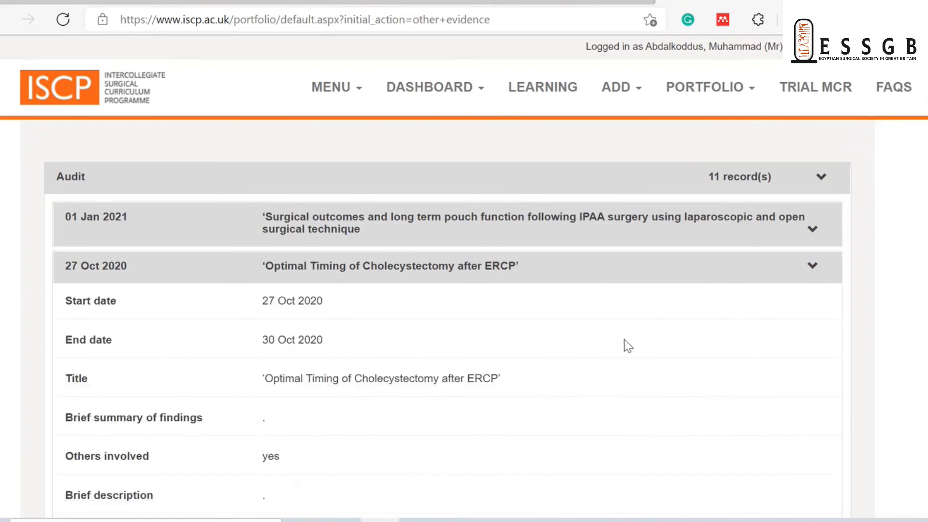
{"action": "scroll", "coordinate": [628, 346], "scroll_direction": "down", "scroll_amount": 3}
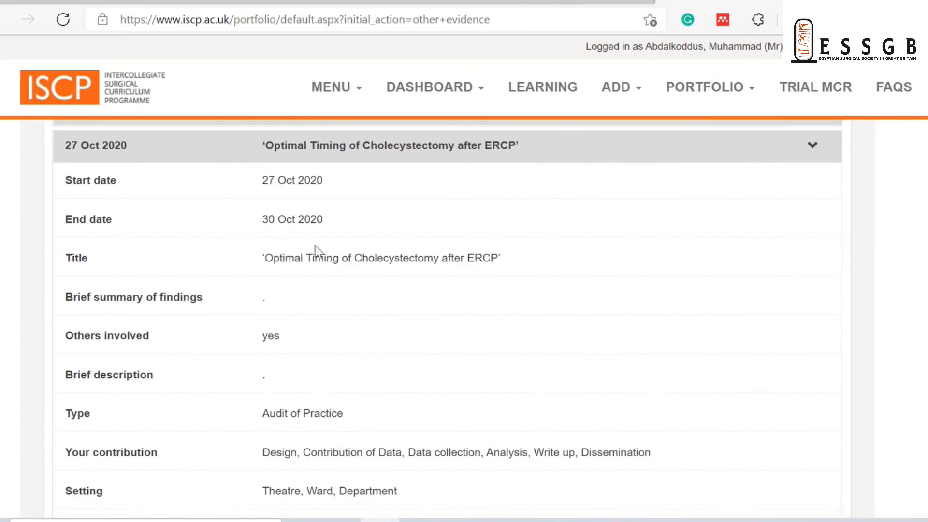
{"action": "scroll", "coordinate": [327, 342], "scroll_direction": "down", "scroll_amount": 3}
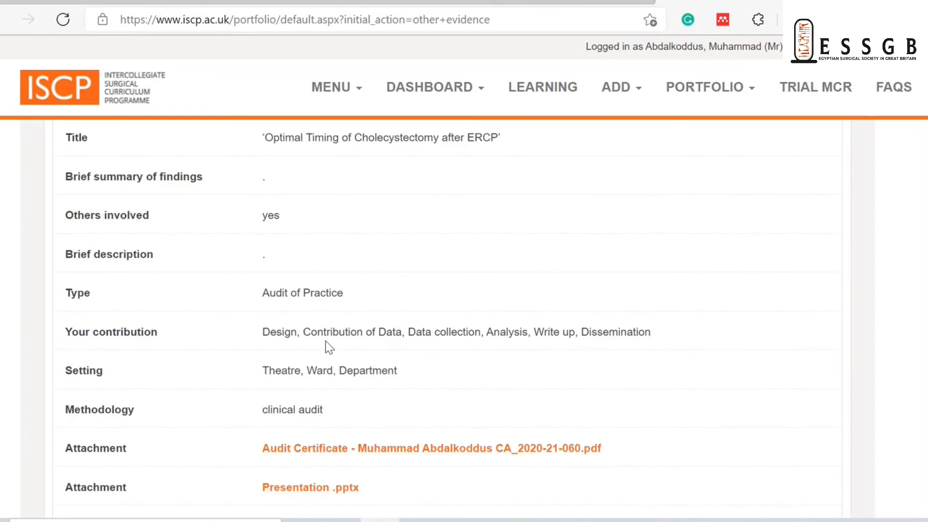
{"action": "scroll", "coordinate": [326, 342], "scroll_direction": "down", "scroll_amount": 5}
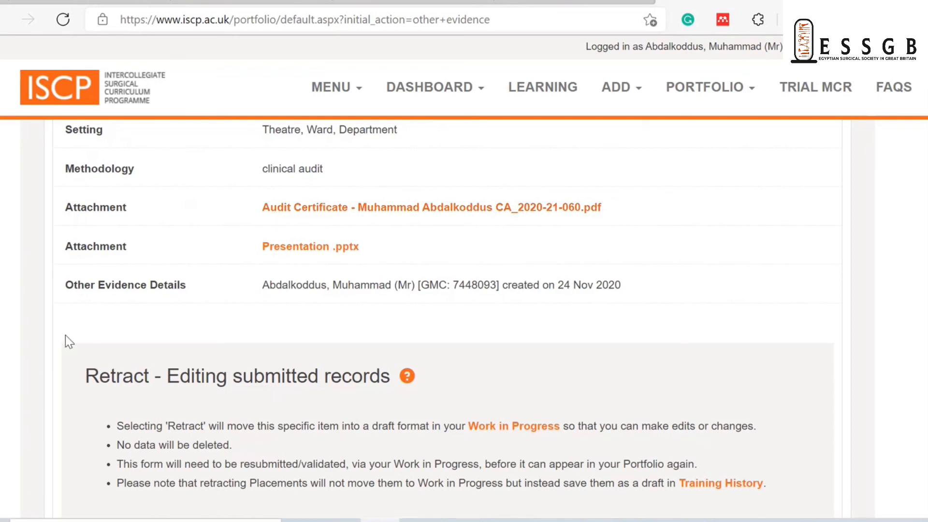
{"action": "scroll", "coordinate": [66, 336], "scroll_direction": "down", "scroll_amount": 4}
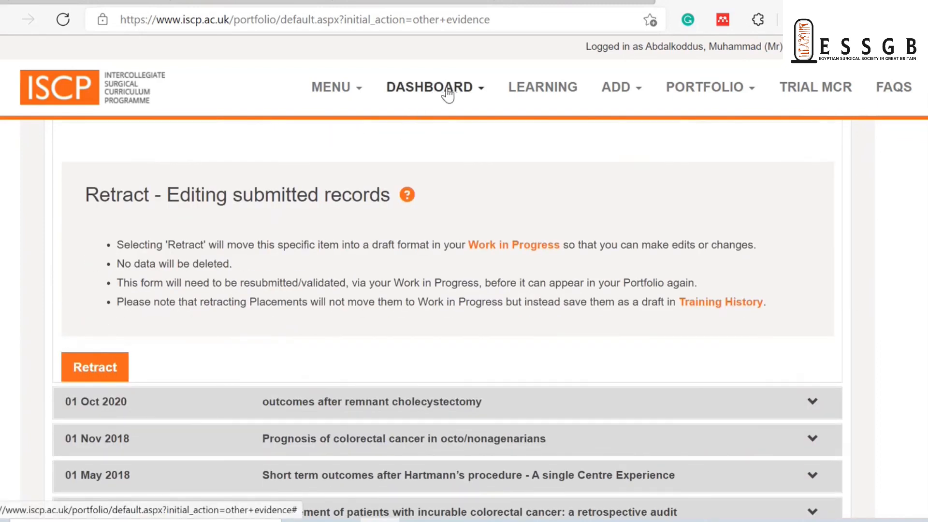
Reopen the portfolio's Other Evidence page and look over its record categories down to Awards and Prizes.
{"action": "left_click", "coordinate": [479, 92]}
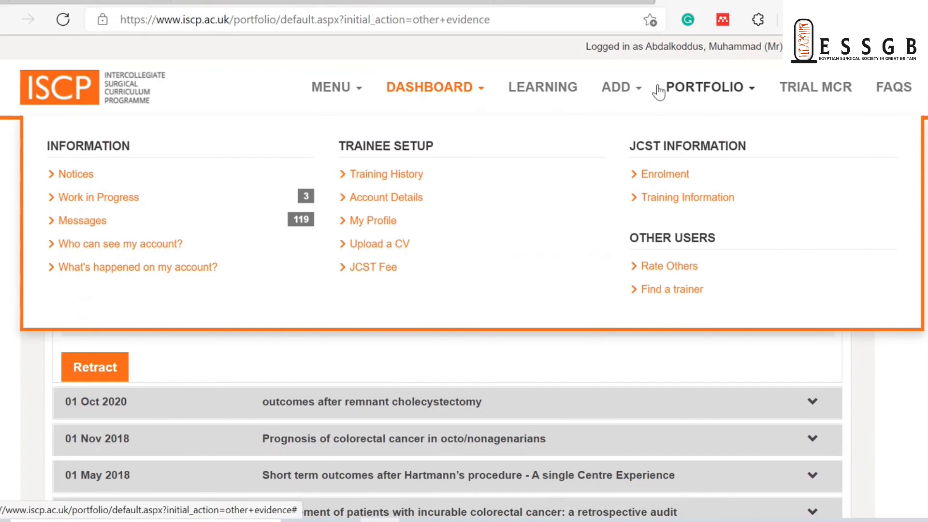
{"action": "left_click", "coordinate": [681, 89]}
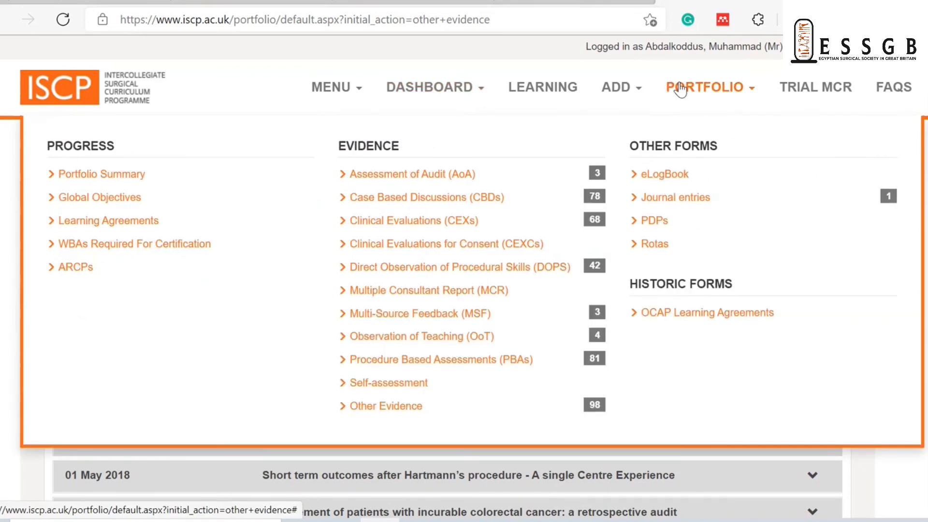
{"action": "left_click", "coordinate": [387, 407]}
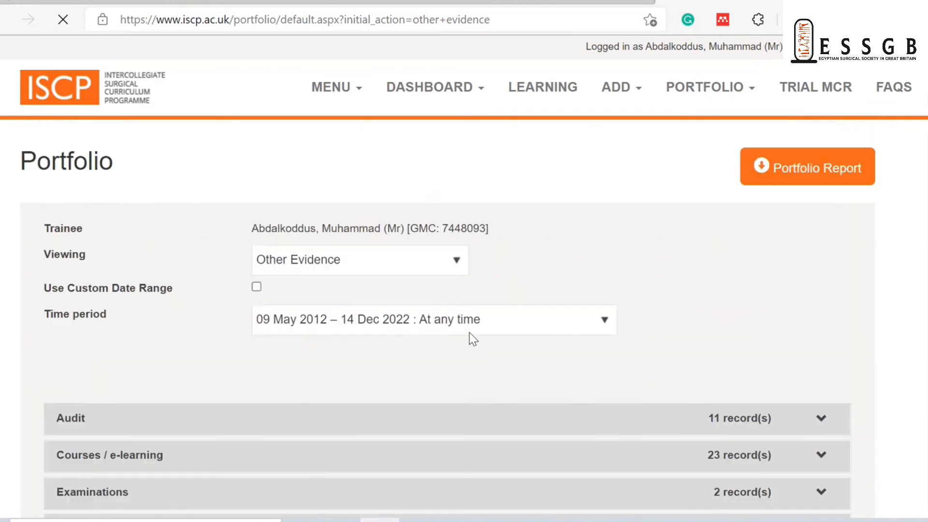
{"action": "scroll", "coordinate": [468, 358], "scroll_direction": "down", "scroll_amount": 7}
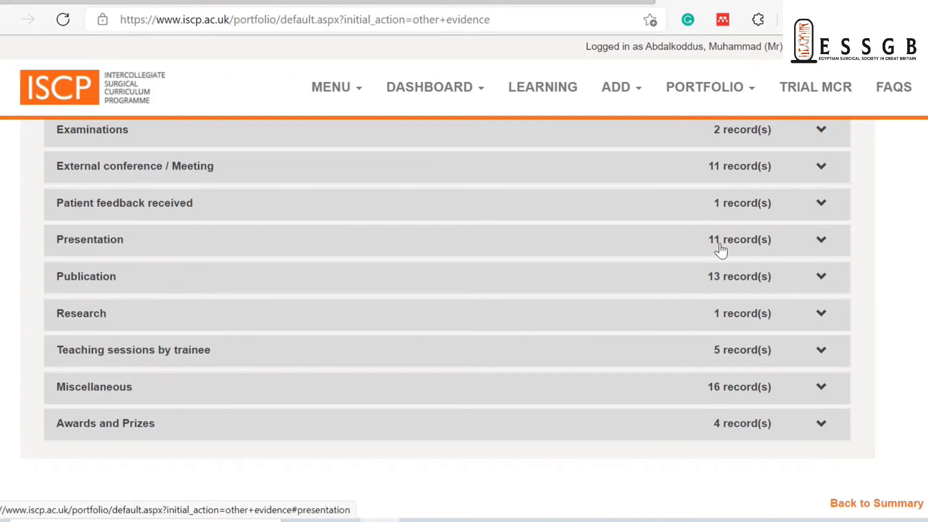
{"action": "scroll", "coordinate": [621, 265], "scroll_direction": "down", "scroll_amount": 1}
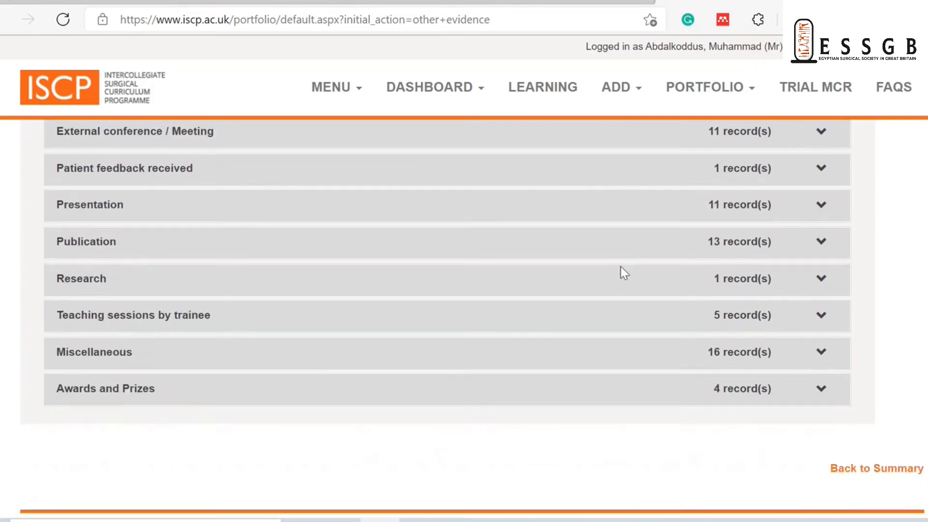
{"action": "scroll", "coordinate": [622, 272], "scroll_direction": "down", "scroll_amount": 1}
{"action": "scroll", "coordinate": [621, 268], "scroll_direction": "down", "scroll_amount": 1}
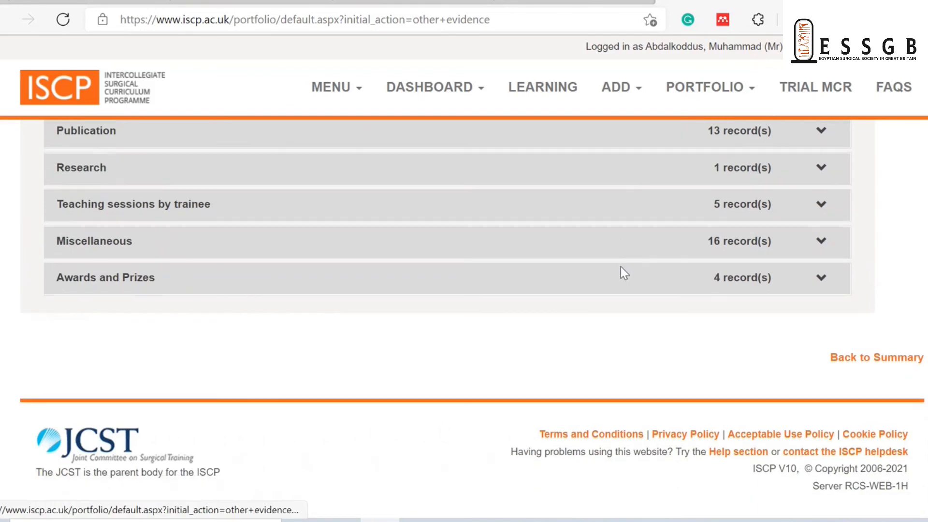
Expand Teaching sessions by trainee and read the details and attachments of the 15 Dec 2020 Perioperative care record.
{"action": "left_click", "coordinate": [821, 207]}
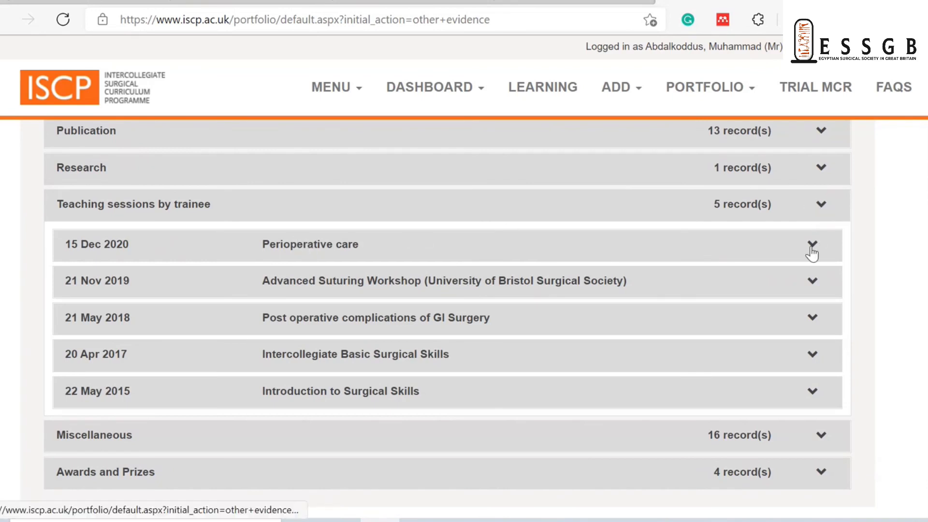
{"action": "left_click", "coordinate": [812, 251]}
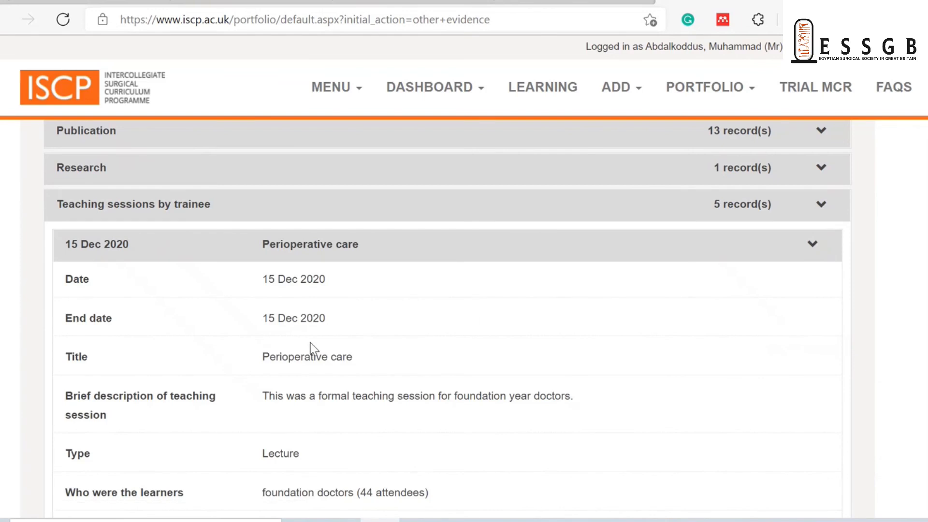
{"action": "scroll", "coordinate": [468, 353], "scroll_direction": "down", "scroll_amount": 5}
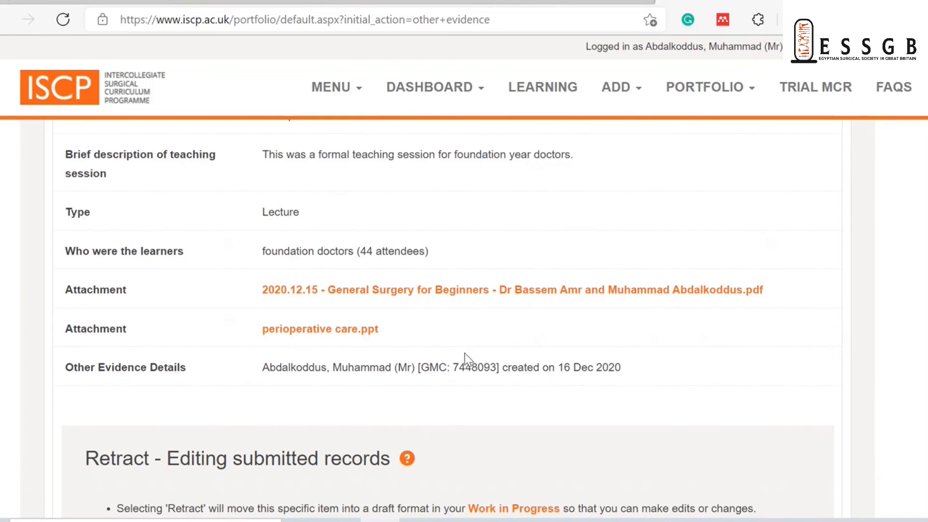
Download and open the attached General Surgery for Beginners feedback PDF, review its ratings and comments, and close it.
{"action": "left_click", "coordinate": [419, 291]}
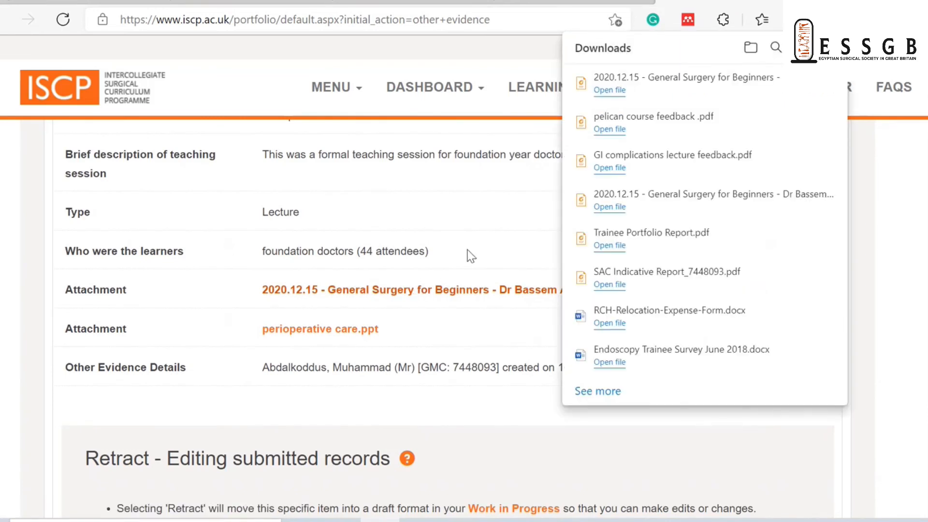
{"action": "left_click", "coordinate": [618, 90]}
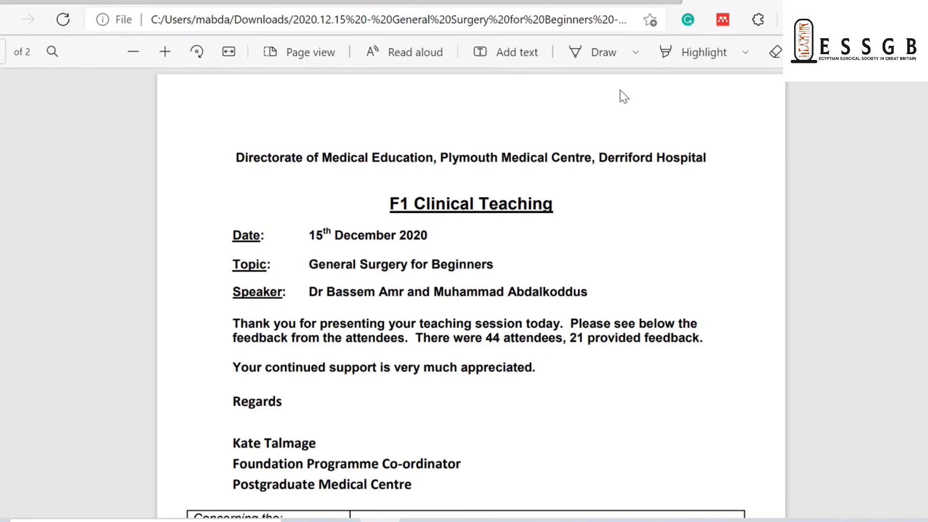
{"action": "scroll", "coordinate": [619, 89], "scroll_direction": "down", "scroll_amount": 7}
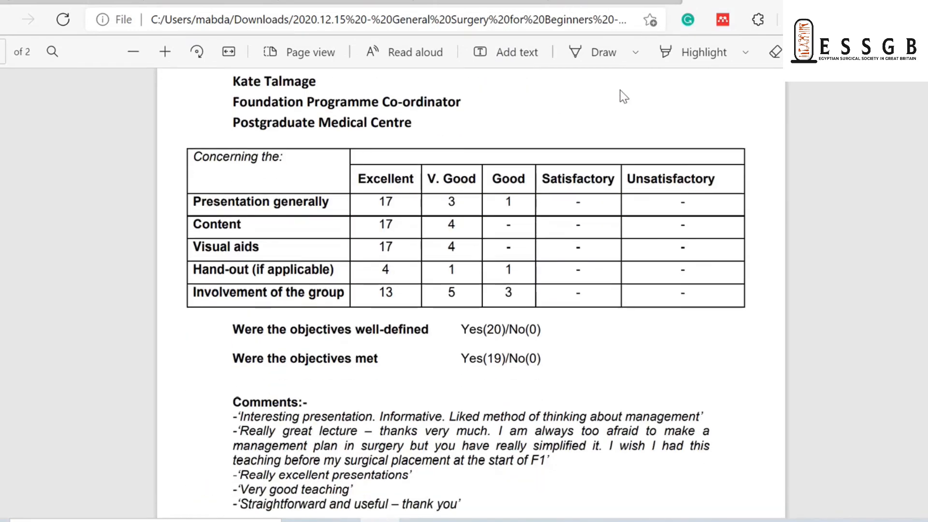
{"action": "scroll", "coordinate": [619, 89], "scroll_direction": "down", "scroll_amount": 1}
{"action": "scroll", "coordinate": [620, 90], "scroll_direction": "down", "scroll_amount": 1}
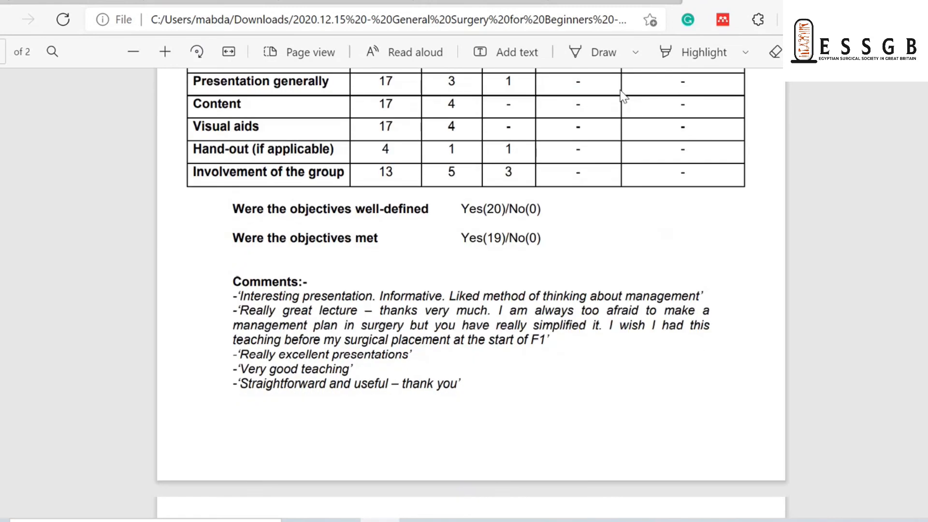
{"action": "scroll", "coordinate": [621, 91], "scroll_direction": "up", "scroll_amount": 4}
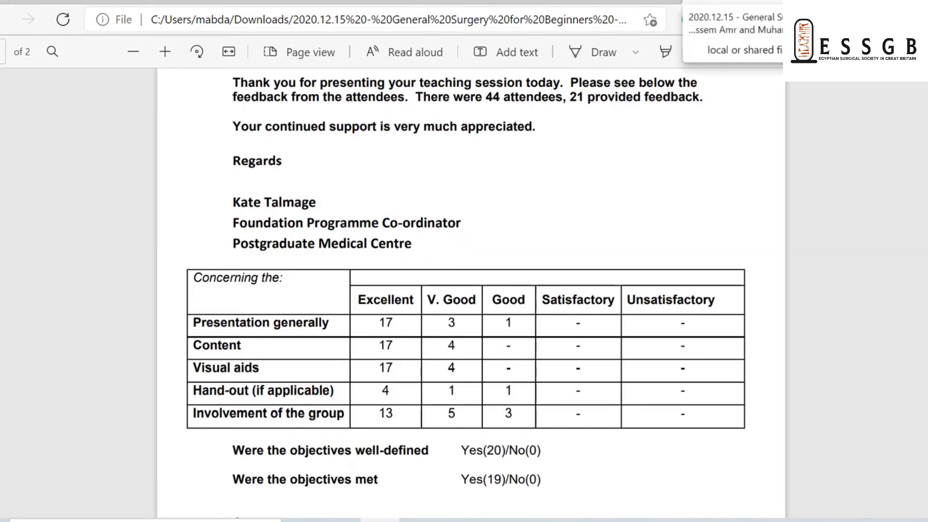
{"action": "left_click", "coordinate": [803, 1]}
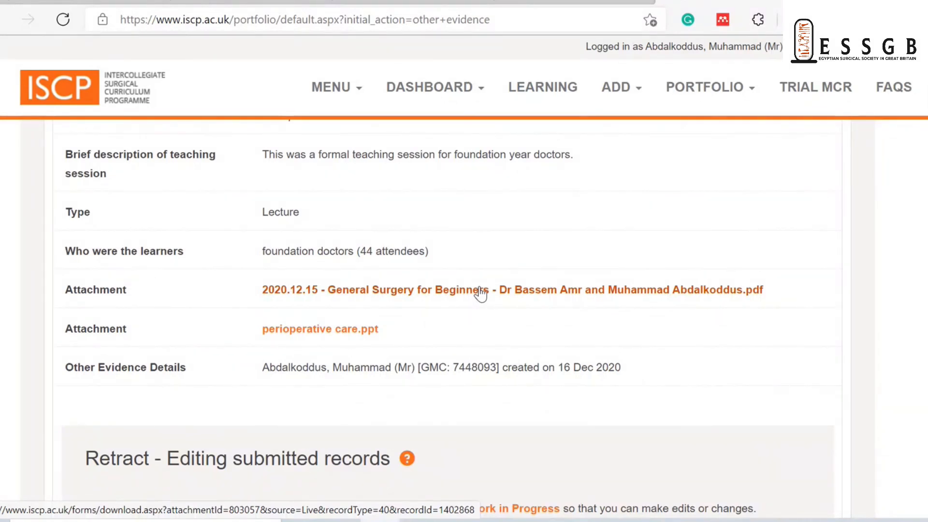
Check which evidence types can be added, and open the Portfolio Summary to view the trainee CV and Global Objectives sections.
{"action": "left_click", "coordinate": [638, 96]}
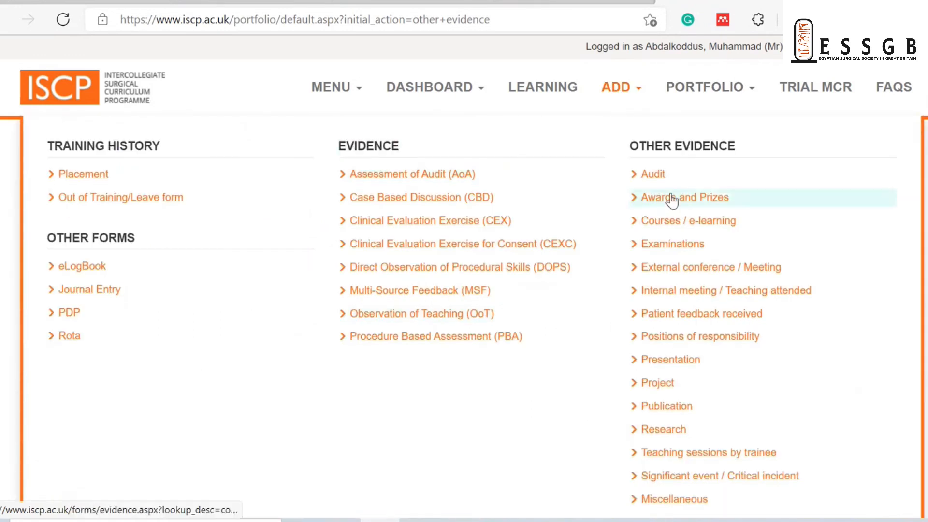
{"action": "left_click", "coordinate": [753, 92]}
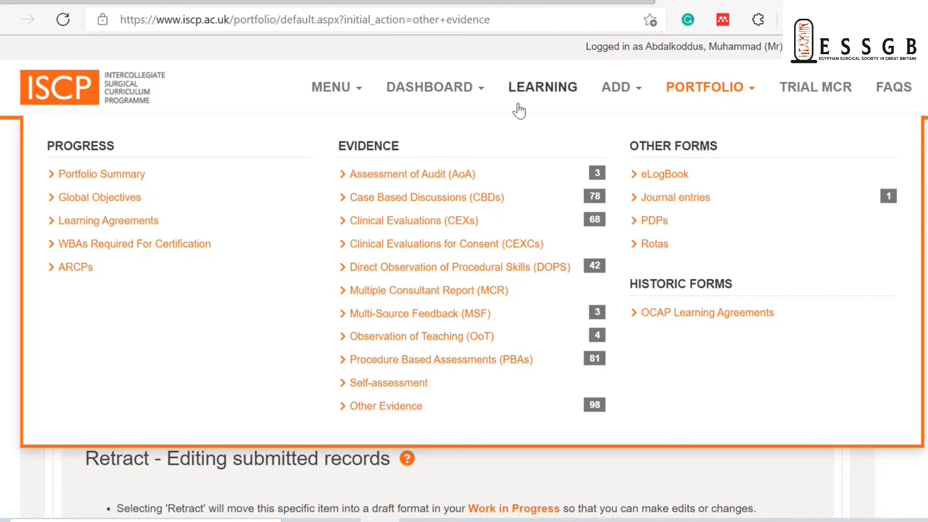
{"action": "left_click", "coordinate": [111, 178]}
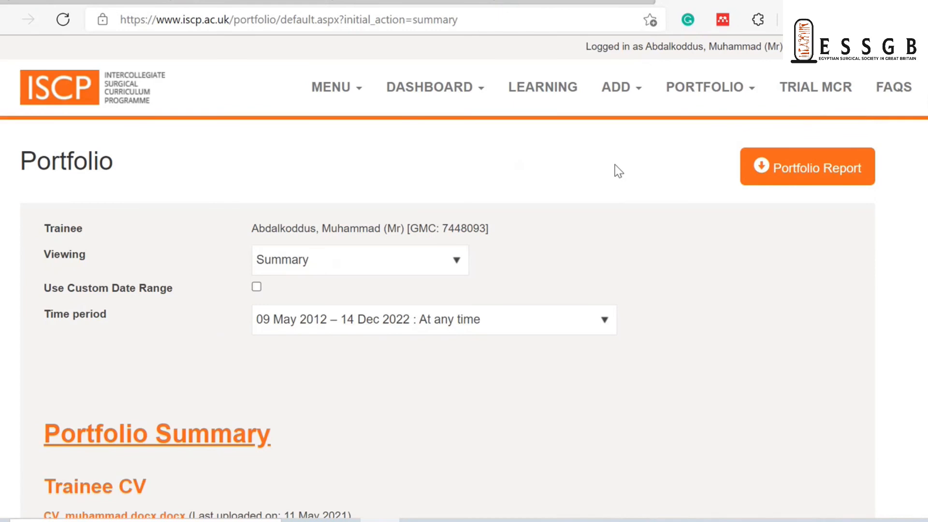
{"action": "scroll", "coordinate": [618, 171], "scroll_direction": "down", "scroll_amount": 3}
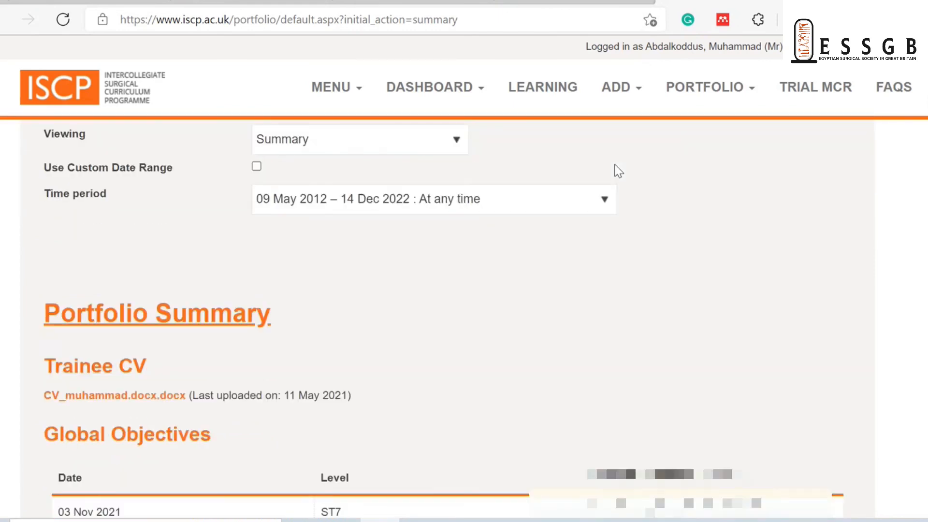
{"action": "scroll", "coordinate": [619, 171], "scroll_direction": "down", "scroll_amount": 3}
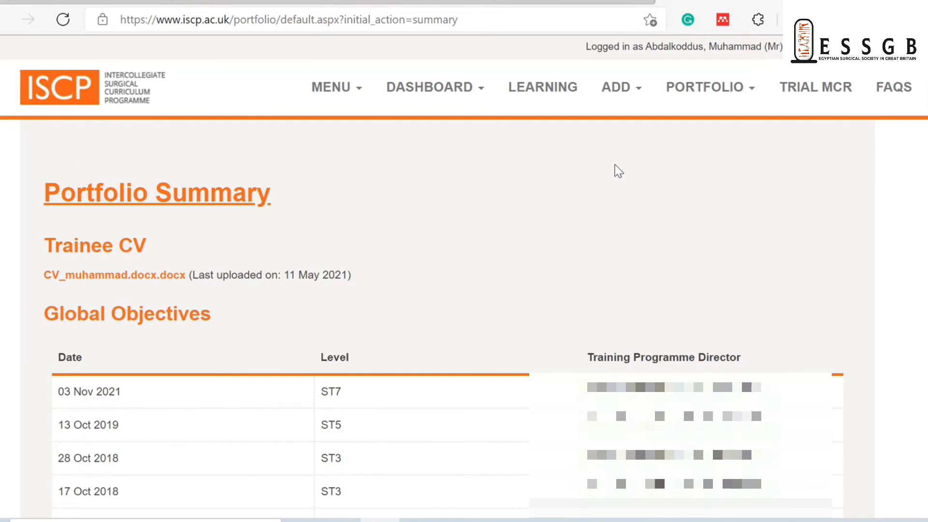
{"action": "scroll", "coordinate": [618, 172], "scroll_direction": "up", "scroll_amount": 5}
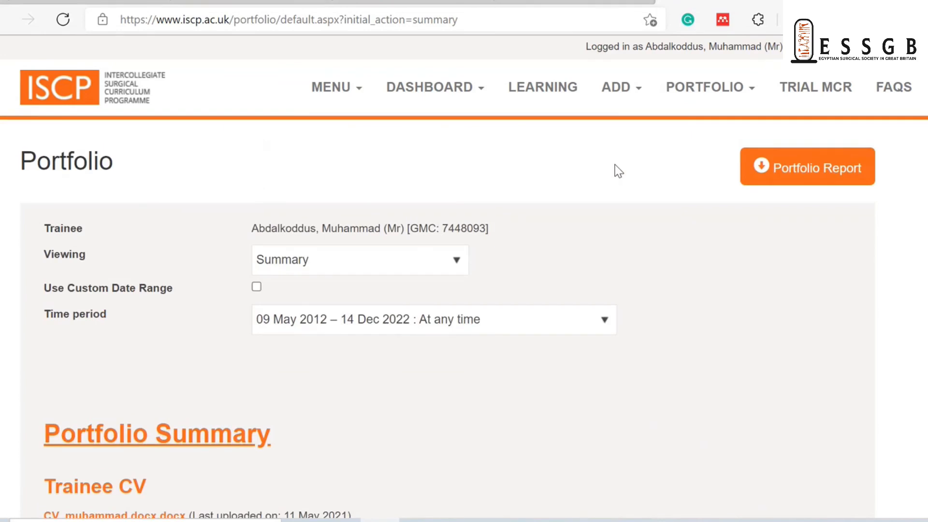
Generate the portfolio report for 09 May 2012 to 14 Dec 2022, export it as a PDF and open the downloaded file.
{"action": "left_click", "coordinate": [810, 169]}
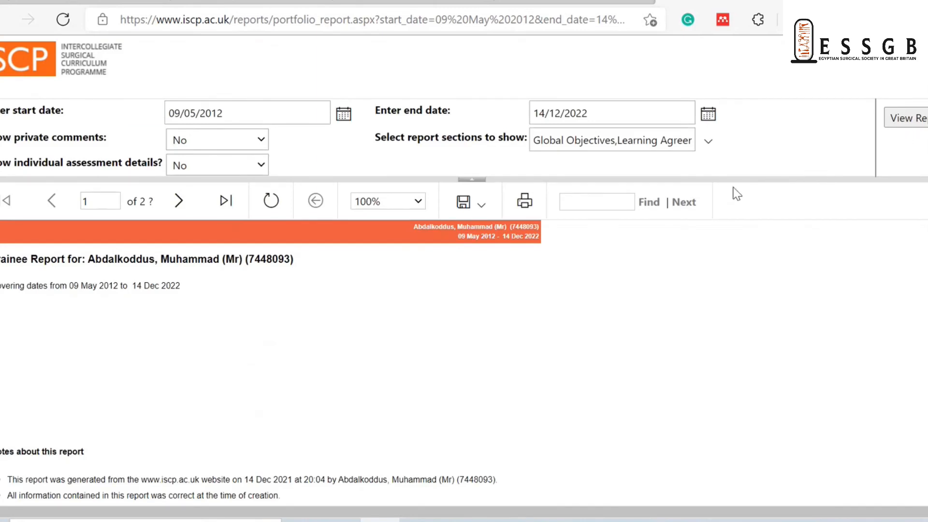
{"action": "left_click", "coordinate": [466, 203]}
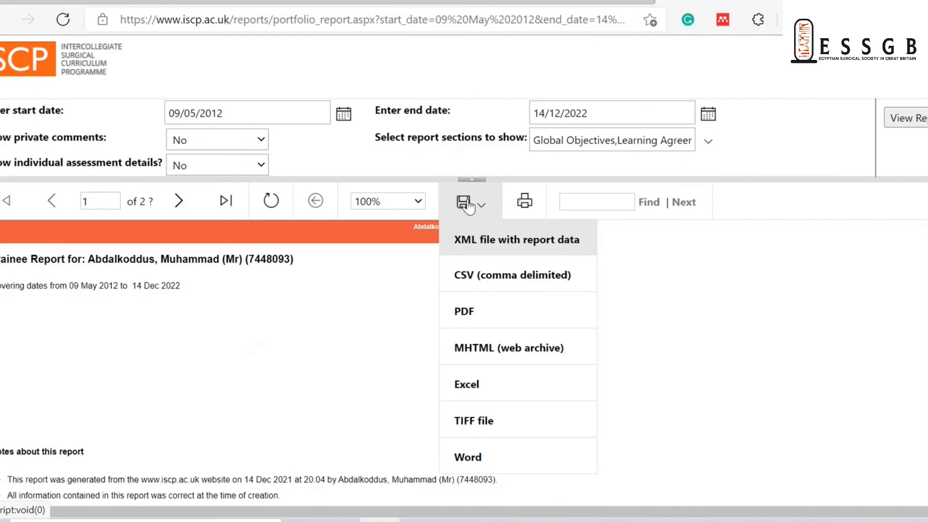
{"action": "left_click", "coordinate": [465, 310]}
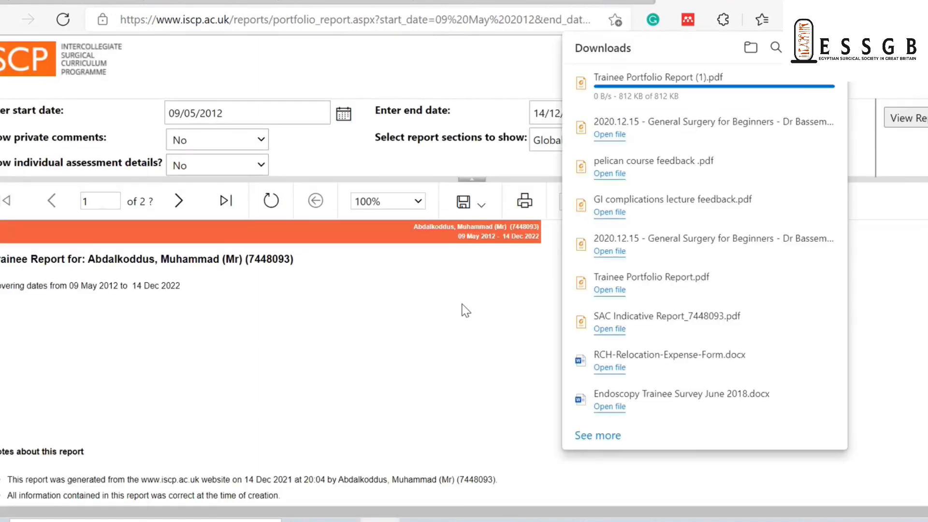
{"action": "left_click", "coordinate": [609, 80]}
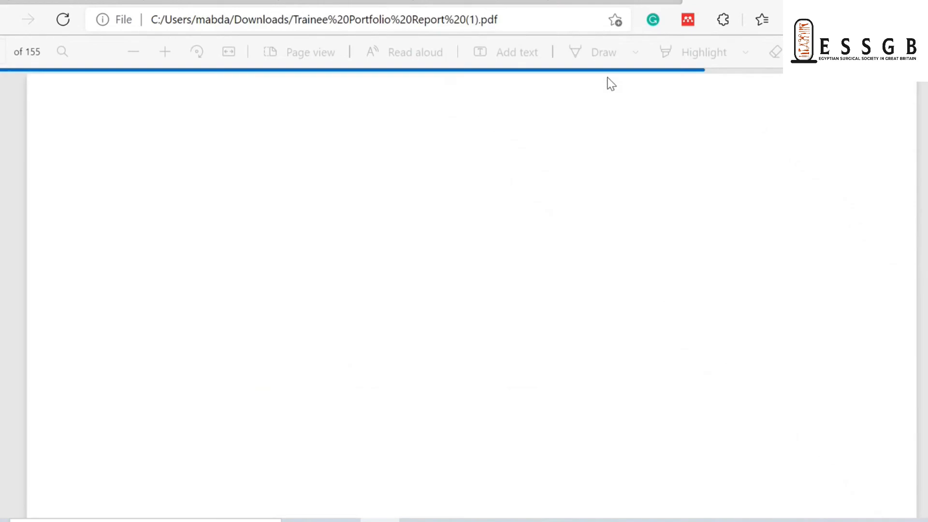
{"action": "scroll", "coordinate": [611, 85], "scroll_direction": "down", "scroll_amount": 15}
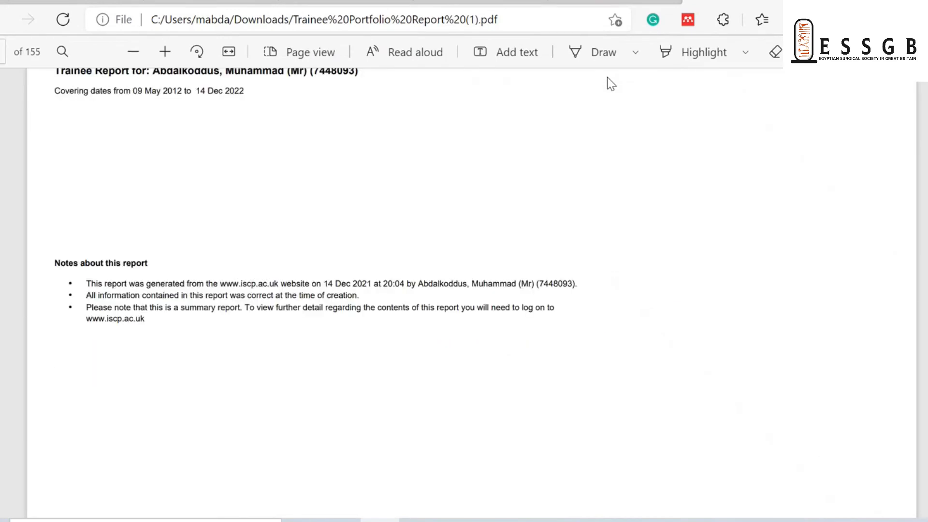
Skim the exported Trainee Portfolio Report PDF through its global objectives pages, close it and return to the Portfolio Summary page.
{"action": "scroll", "coordinate": [612, 85], "scroll_direction": "down", "scroll_amount": 20}
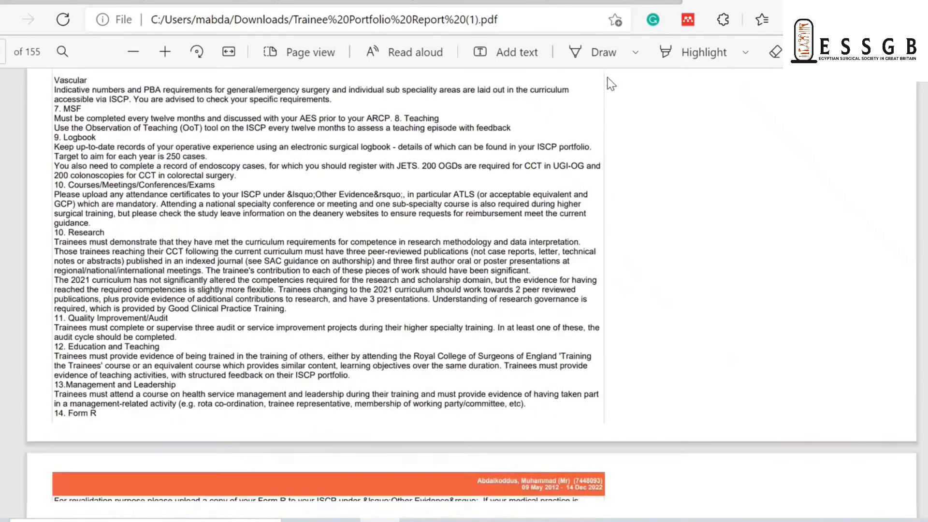
{"action": "scroll", "coordinate": [611, 85], "scroll_direction": "down", "scroll_amount": 20}
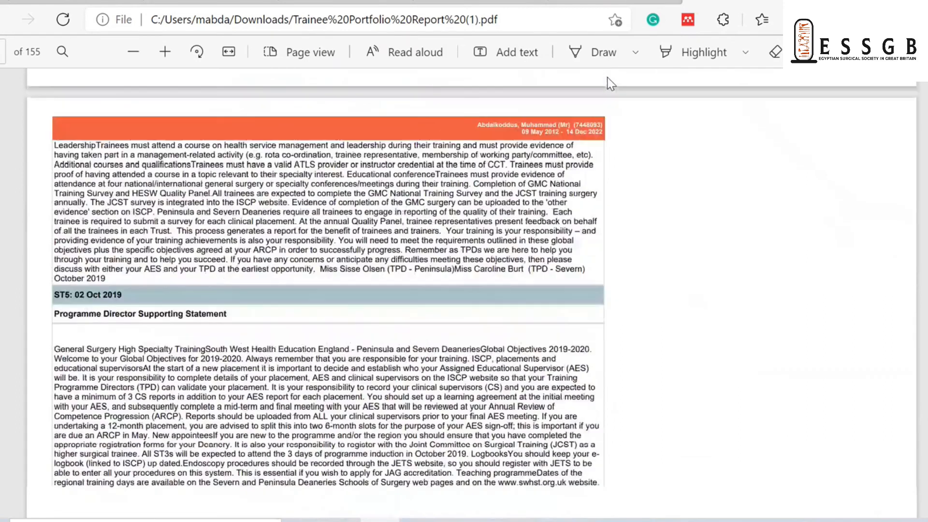
{"action": "scroll", "coordinate": [612, 85], "scroll_direction": "down", "scroll_amount": 20}
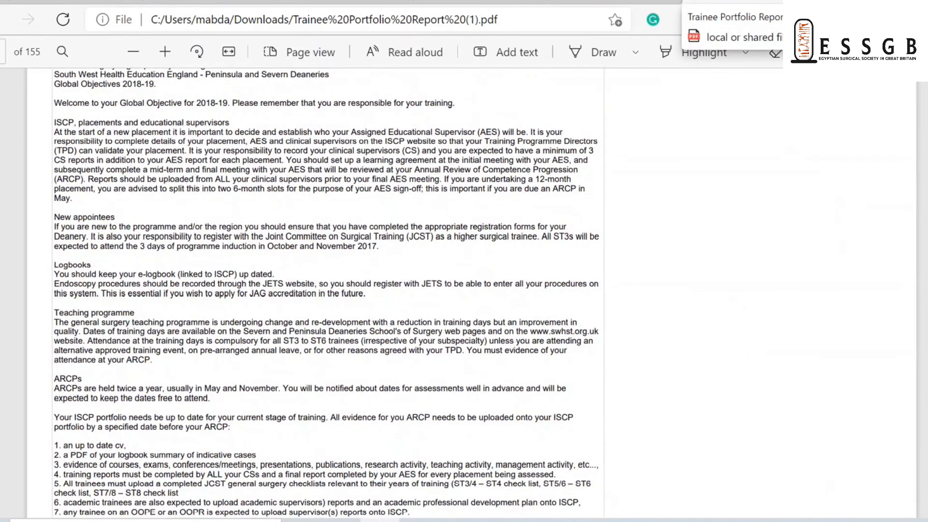
{"action": "key", "text": "ctrl+w"}
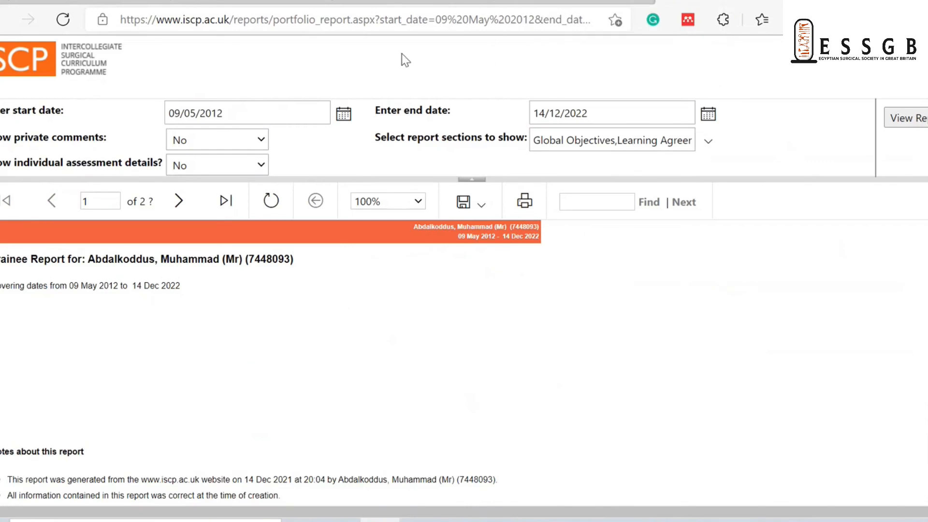
{"action": "left_click", "coordinate": [4, 19]}
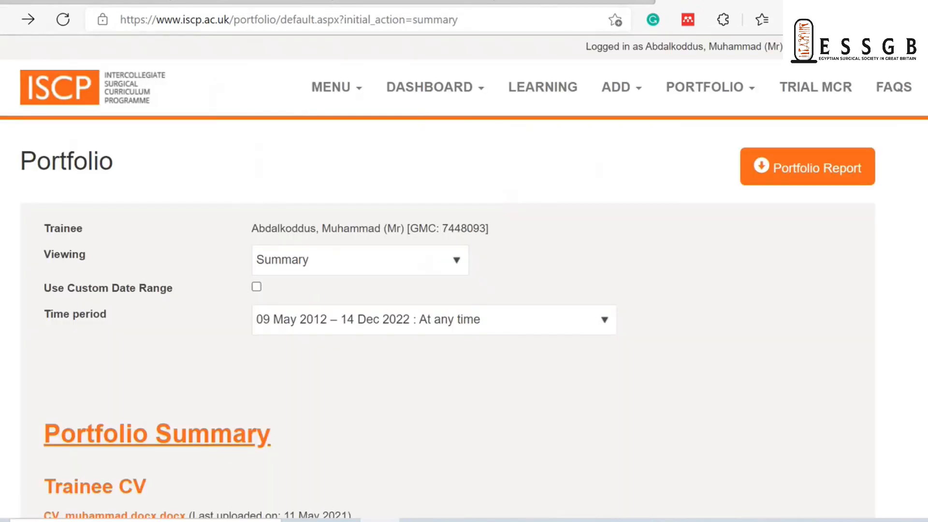
Look over the Trainee CV and Global Objectives sections of the Portfolio Summary, and return to the Portfolio Report option.
{"action": "scroll", "coordinate": [654, 180], "scroll_direction": "down", "scroll_amount": 4}
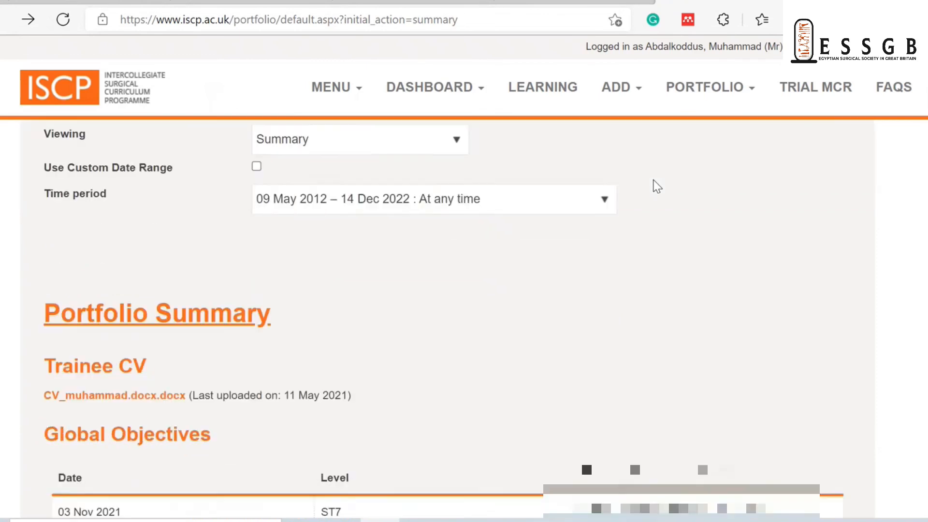
{"action": "scroll", "coordinate": [654, 181], "scroll_direction": "up", "scroll_amount": 4}
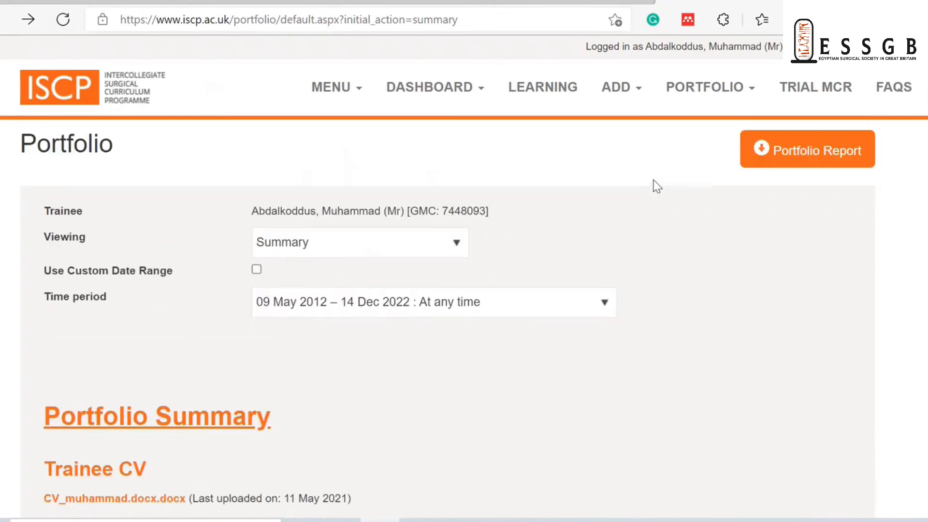
{"action": "scroll", "coordinate": [653, 185], "scroll_direction": "down", "scroll_amount": 4}
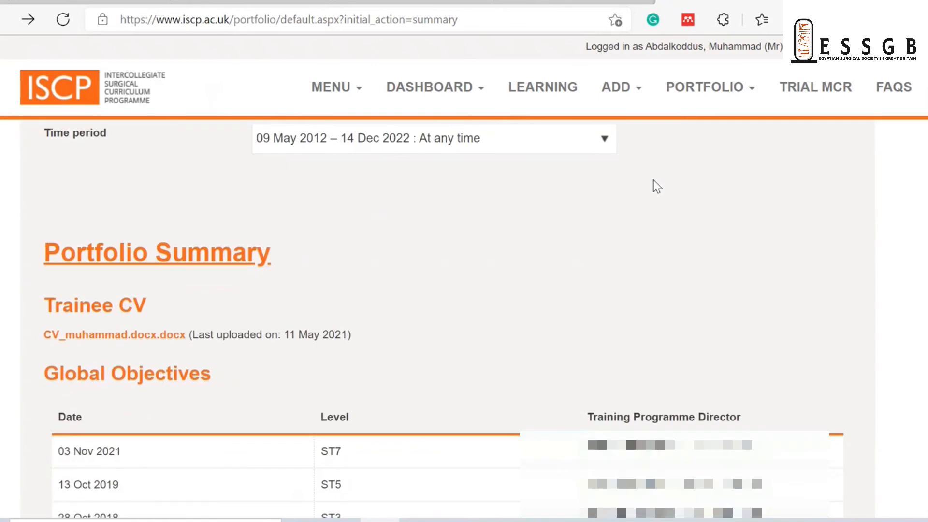
{"action": "scroll", "coordinate": [653, 180], "scroll_direction": "down", "scroll_amount": 10}
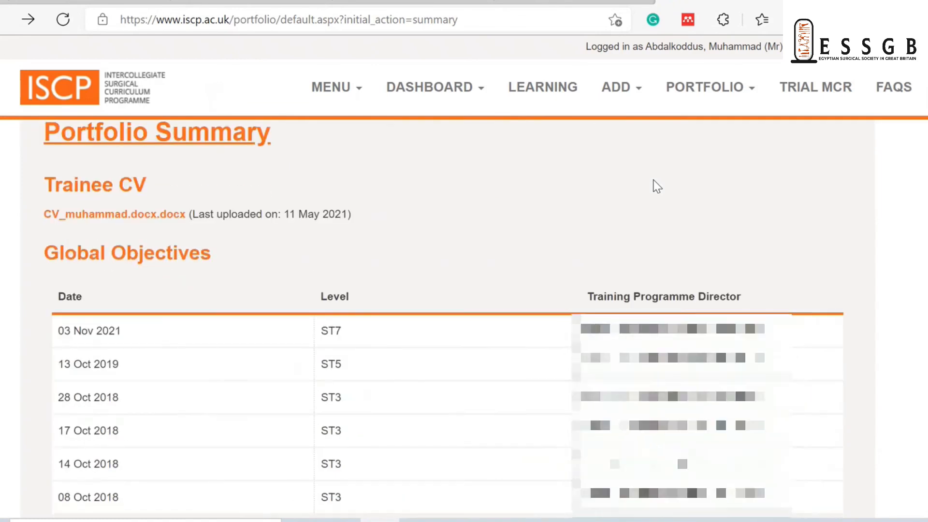
{"action": "scroll", "coordinate": [654, 179], "scroll_direction": "up", "scroll_amount": 13}
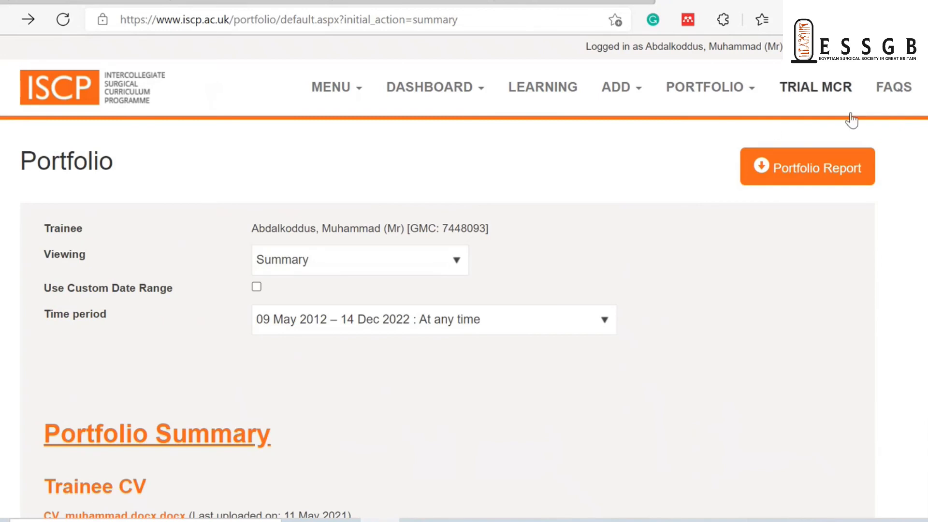
{"action": "left_click", "coordinate": [796, 172]}
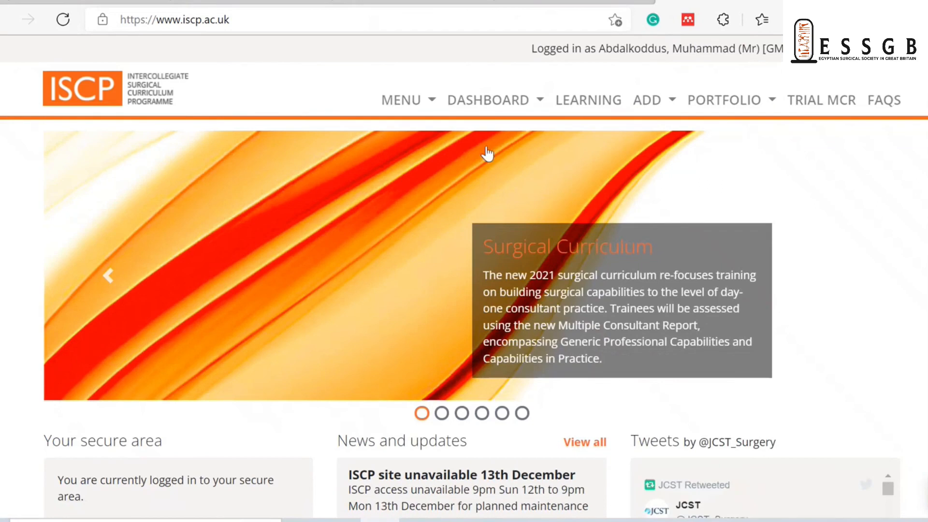
Open the Portfolio Summary from the home page and check which record types can be chosen for viewing.
{"action": "left_click", "coordinate": [769, 101]}
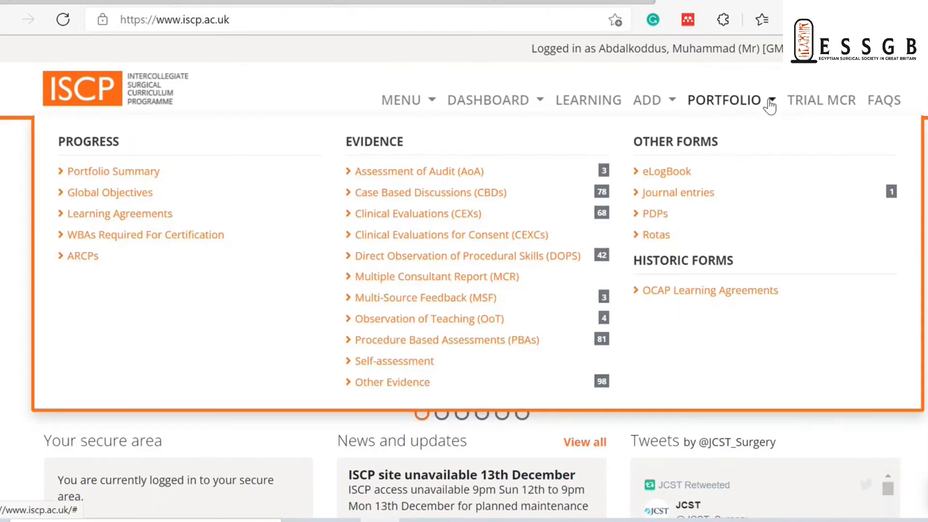
{"action": "left_click", "coordinate": [116, 173]}
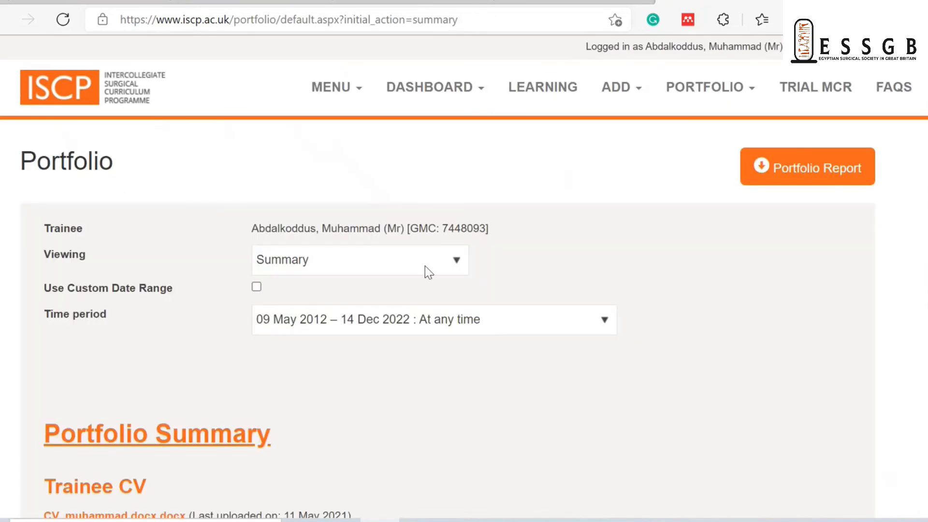
{"action": "left_click", "coordinate": [456, 269]}
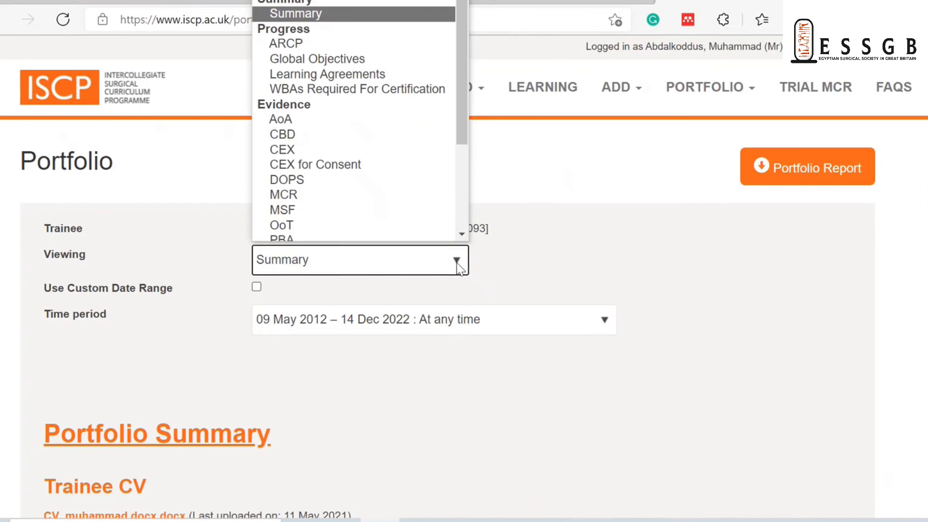
{"action": "scroll", "coordinate": [305, 222], "scroll_direction": "down", "scroll_amount": 1}
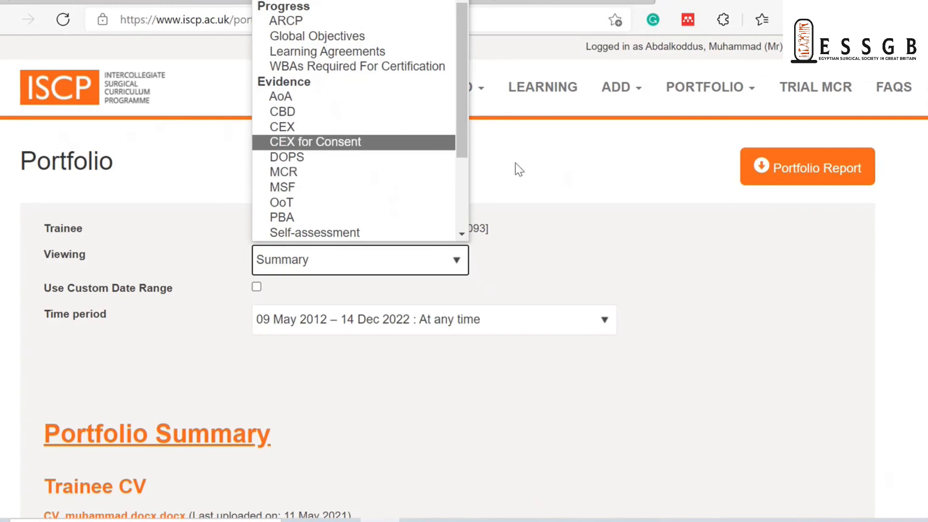
{"action": "left_click", "coordinate": [572, 222]}
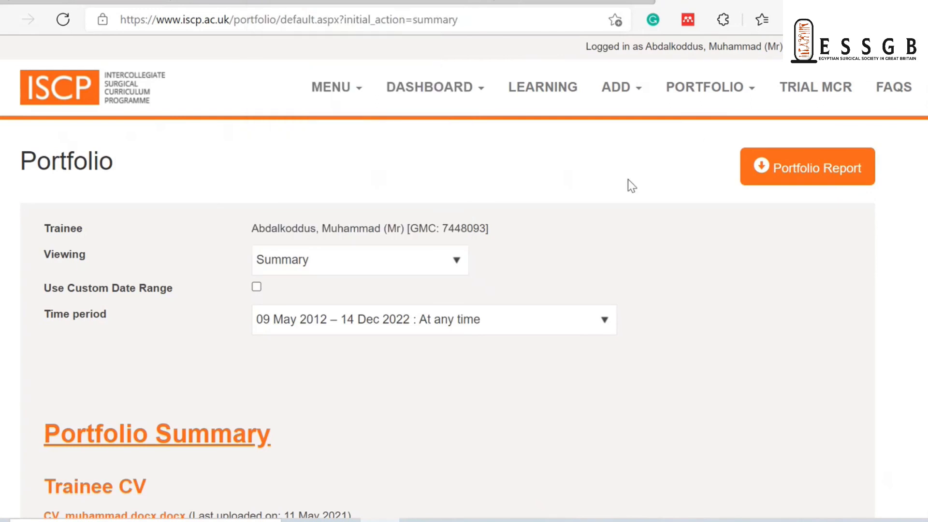
Open WBAs Required For Certification and examine the Critical Conditions table with its CBD, CEX and global level columns.
{"action": "left_click", "coordinate": [752, 93]}
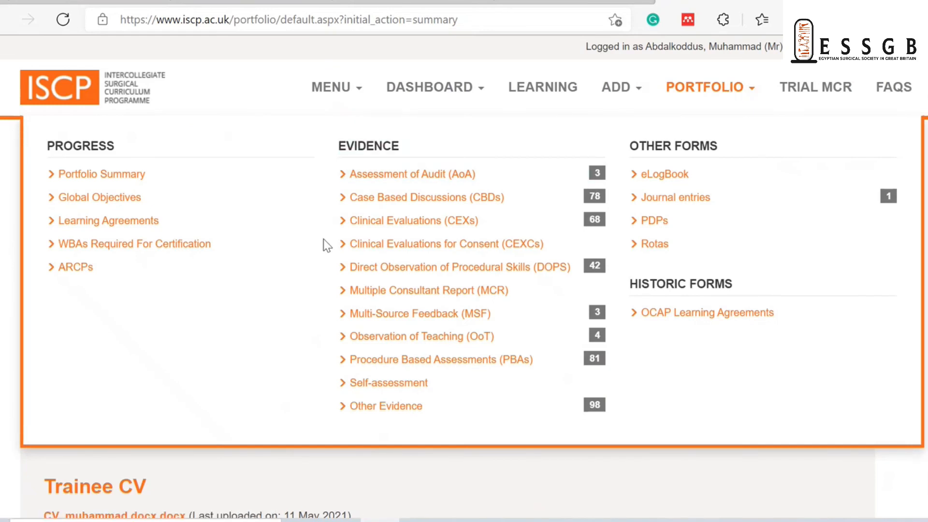
{"action": "left_click", "coordinate": [236, 180]}
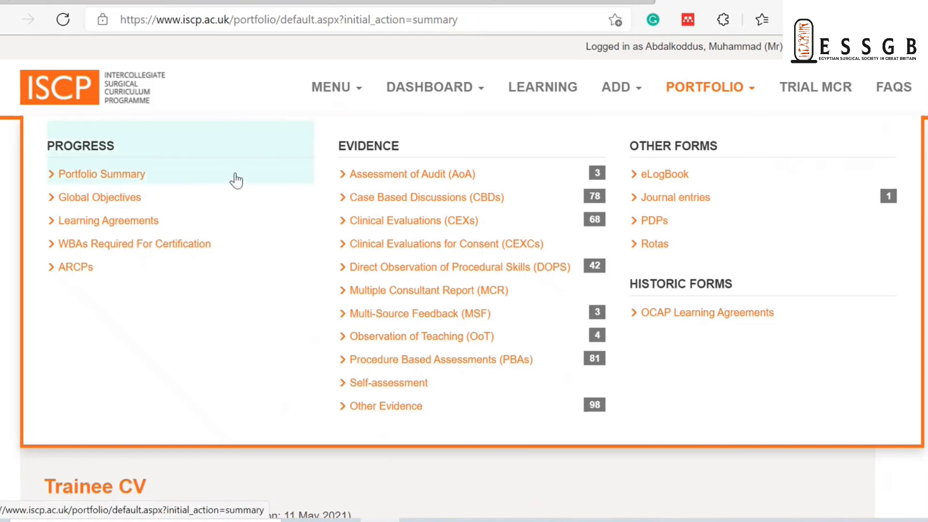
{"action": "left_click", "coordinate": [94, 249]}
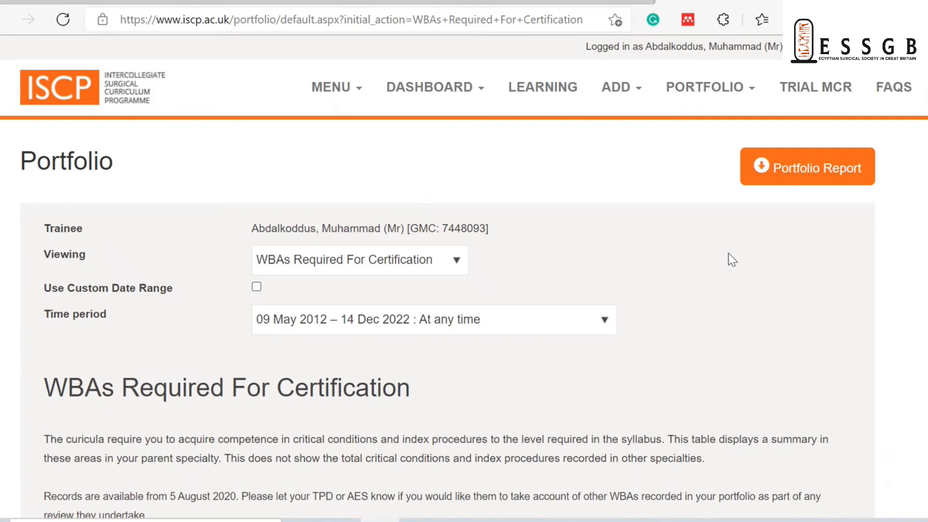
{"action": "scroll", "coordinate": [730, 256], "scroll_direction": "down", "scroll_amount": 6}
{"action": "scroll", "coordinate": [729, 254], "scroll_direction": "down", "scroll_amount": 1}
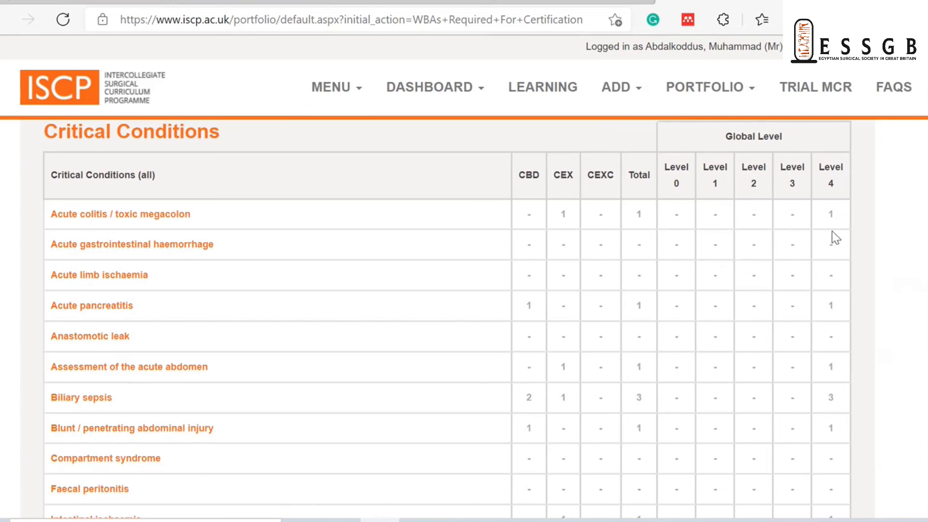
{"action": "scroll", "coordinate": [832, 233], "scroll_direction": "down", "scroll_amount": 2}
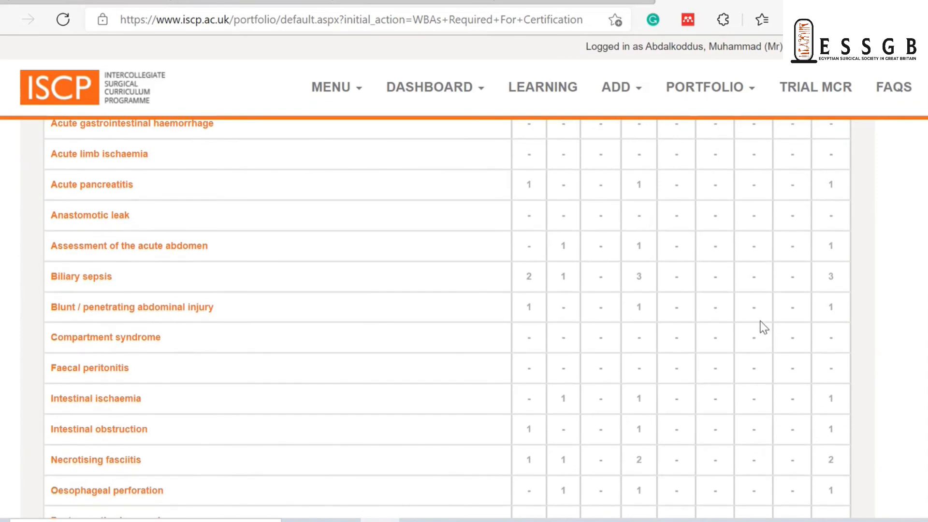
{"action": "scroll", "coordinate": [764, 328], "scroll_direction": "down", "scroll_amount": 4}
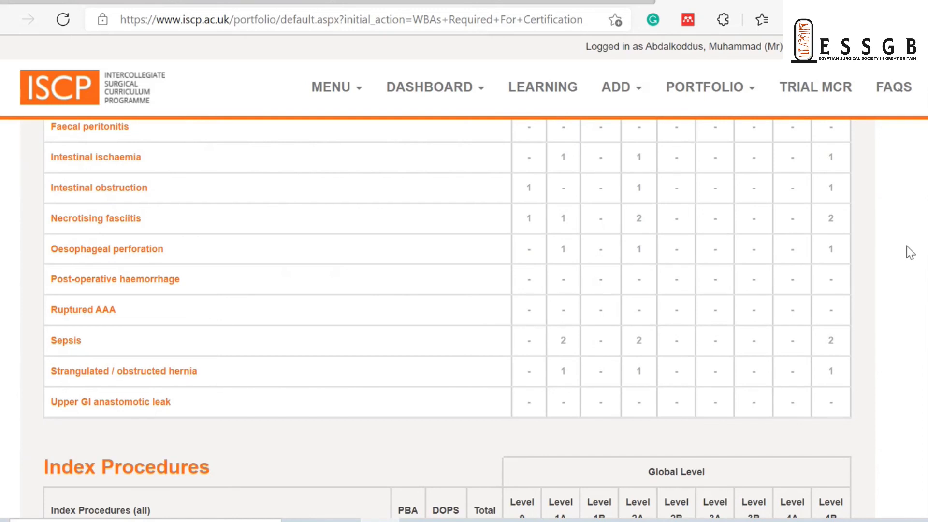
{"action": "scroll", "coordinate": [906, 245], "scroll_direction": "up", "scroll_amount": 1}
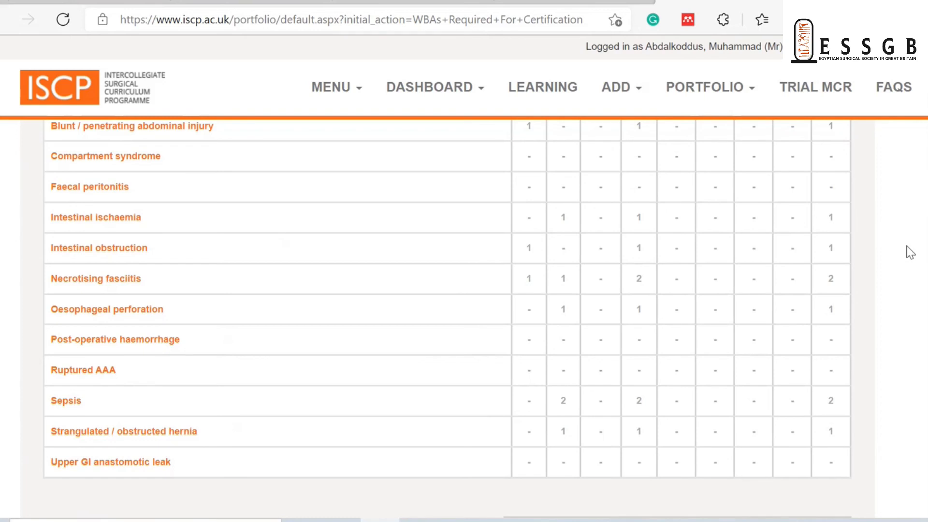
{"action": "scroll", "coordinate": [906, 246], "scroll_direction": "up", "scroll_amount": 4}
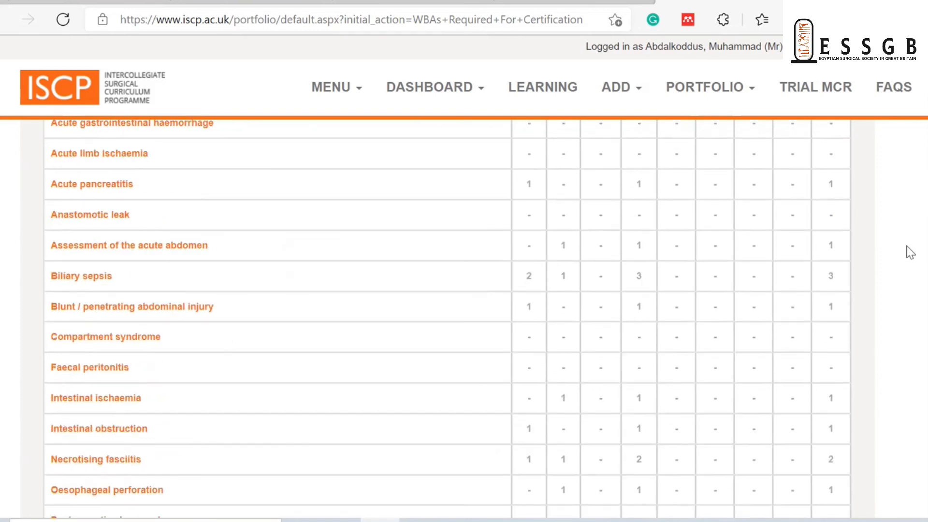
{"action": "scroll", "coordinate": [911, 252], "scroll_direction": "up", "scroll_amount": 3}
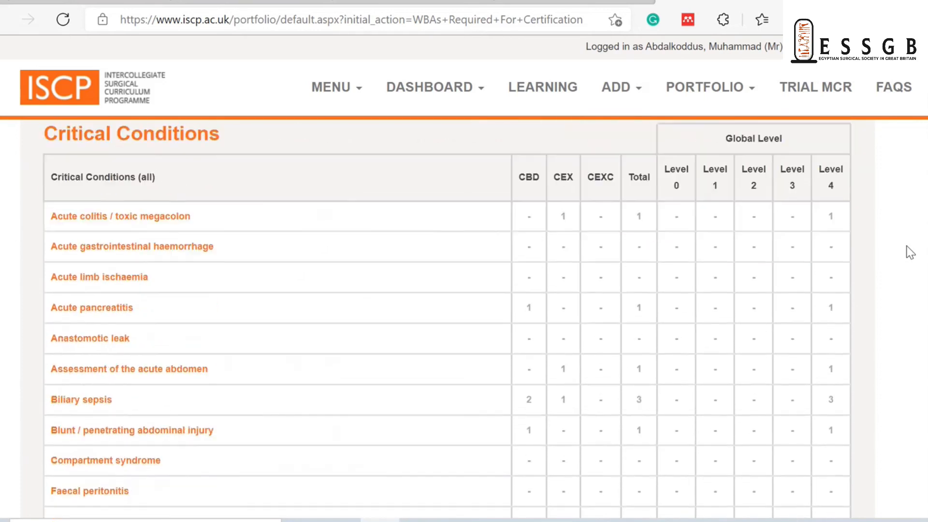
{"action": "scroll", "coordinate": [906, 251], "scroll_direction": "down", "scroll_amount": 2}
{"action": "scroll", "coordinate": [911, 252], "scroll_direction": "up", "scroll_amount": 2}
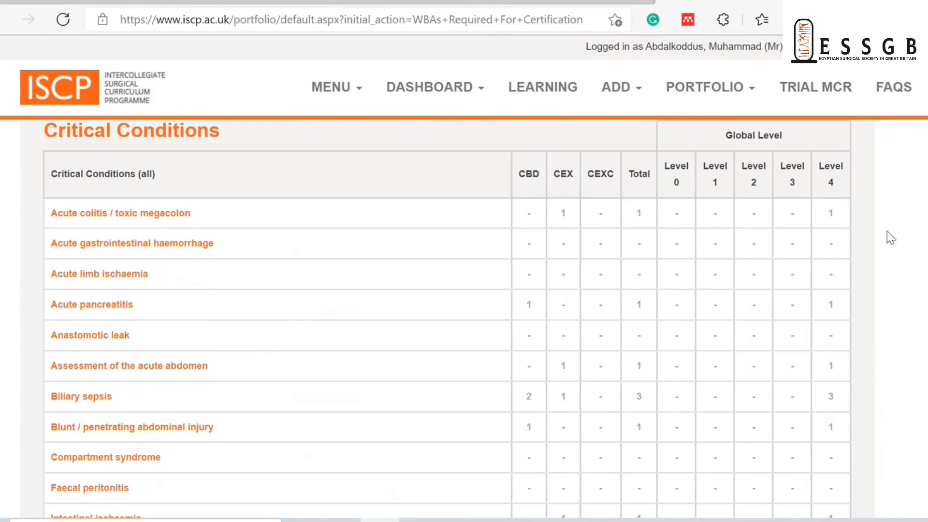
Examine the Index Procedures table, including its PBA, DOPS and global level columns.
{"action": "scroll", "coordinate": [888, 232], "scroll_direction": "down", "scroll_amount": 10}
{"action": "scroll", "coordinate": [888, 232], "scroll_direction": "down", "scroll_amount": 1}
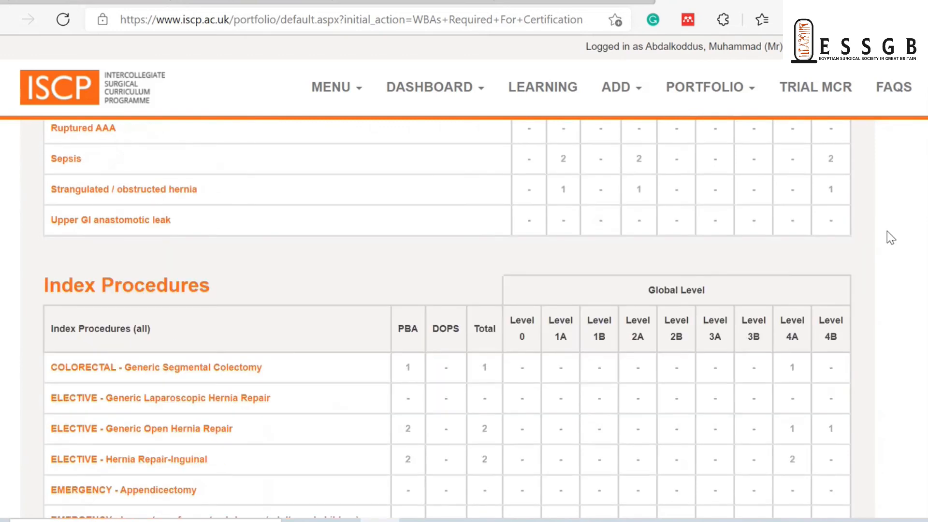
{"action": "scroll", "coordinate": [887, 231], "scroll_direction": "down", "scroll_amount": 2}
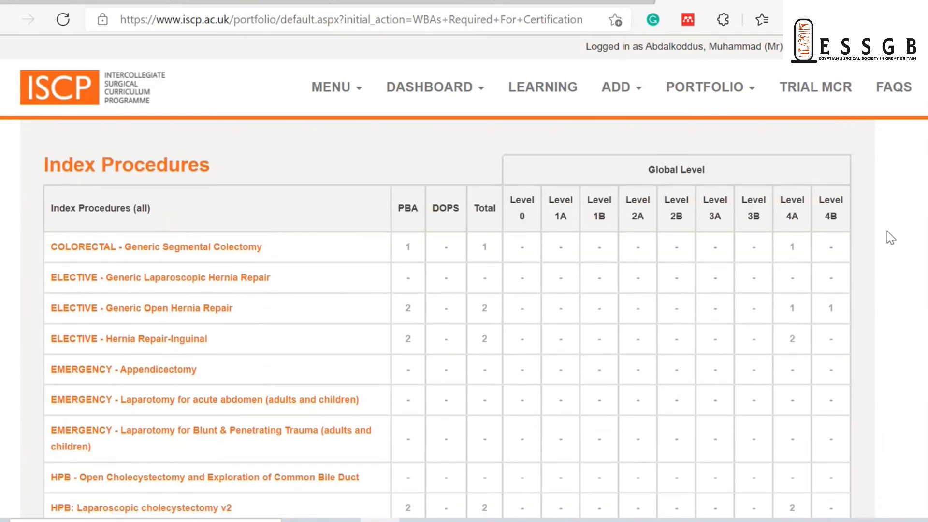
{"action": "scroll", "coordinate": [887, 231], "scroll_direction": "down", "scroll_amount": 1}
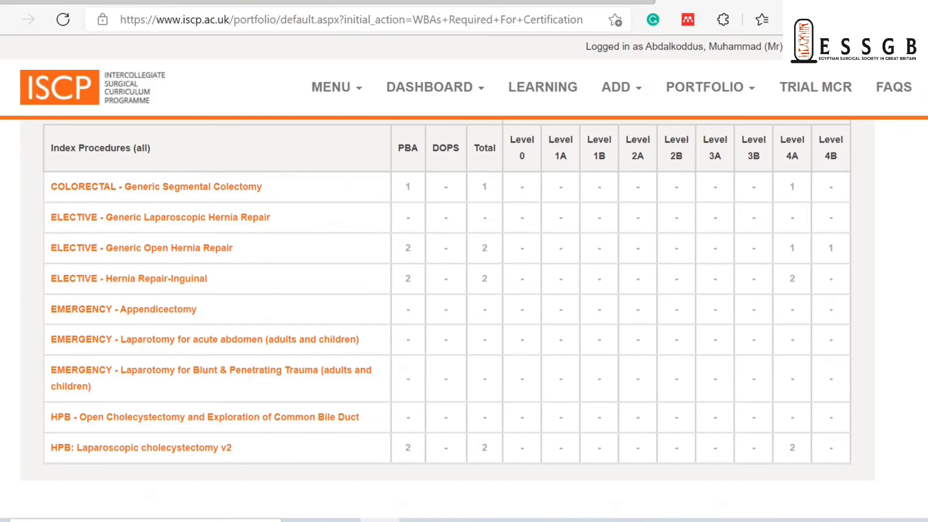
Go over the Critical Conditions table once more and compare it with the Index Procedures table.
{"action": "scroll", "coordinate": [447, 295], "scroll_direction": "up", "scroll_amount": 20}
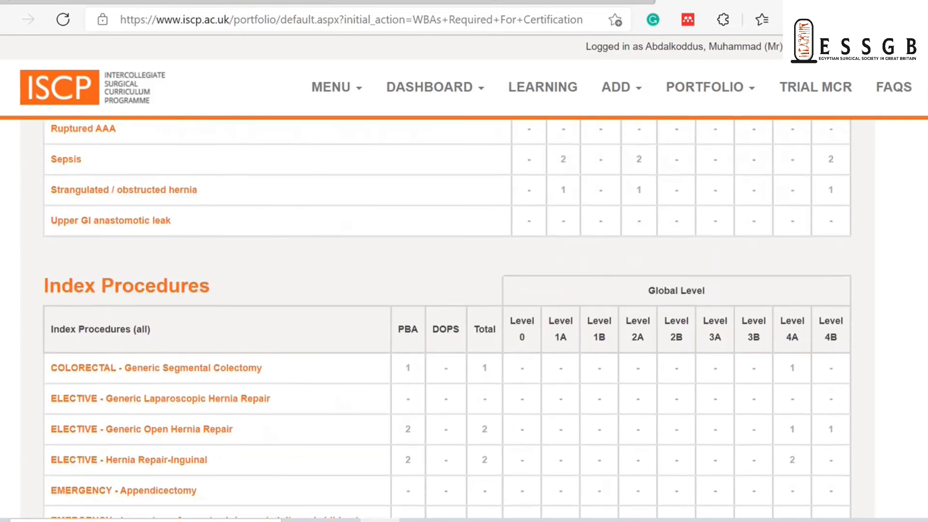
{"action": "scroll", "coordinate": [447, 319], "scroll_direction": "down", "scroll_amount": 4}
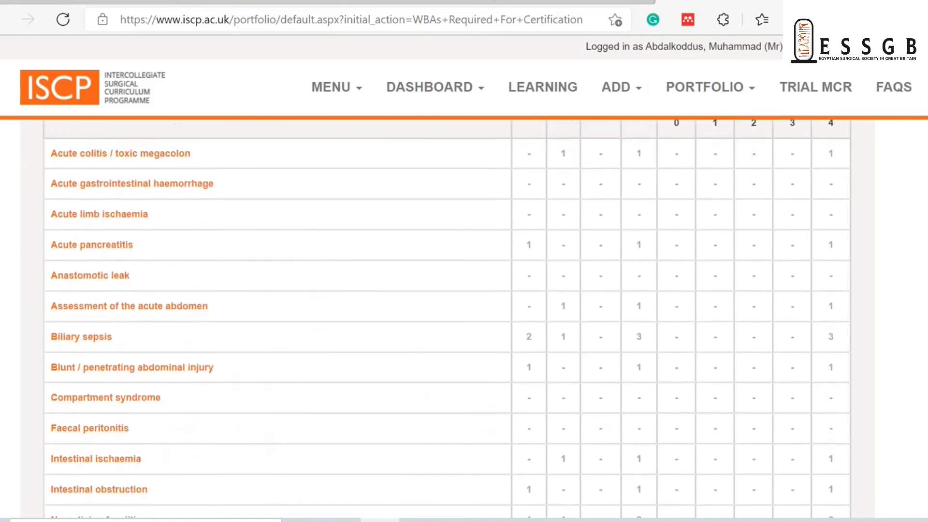
{"action": "scroll", "coordinate": [448, 294], "scroll_direction": "down", "scroll_amount": 3}
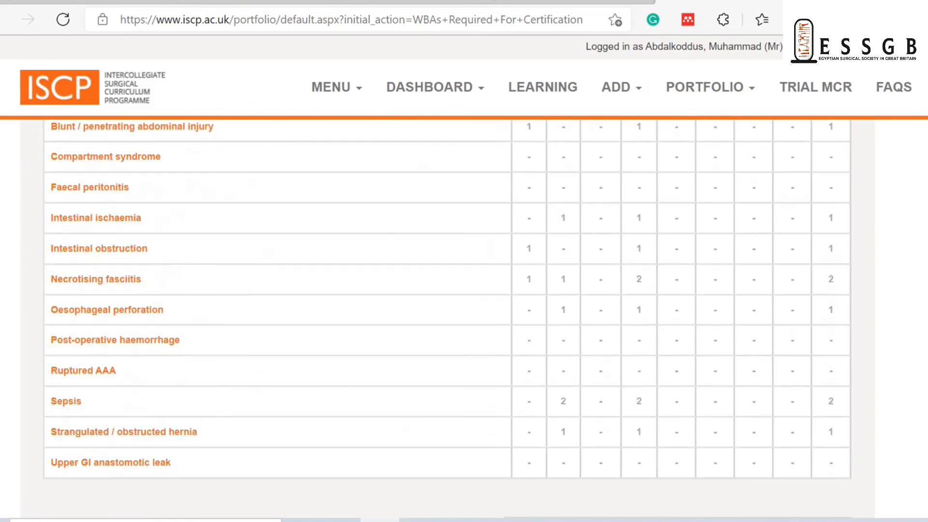
{"action": "scroll", "coordinate": [447, 295], "scroll_direction": "down", "scroll_amount": 8}
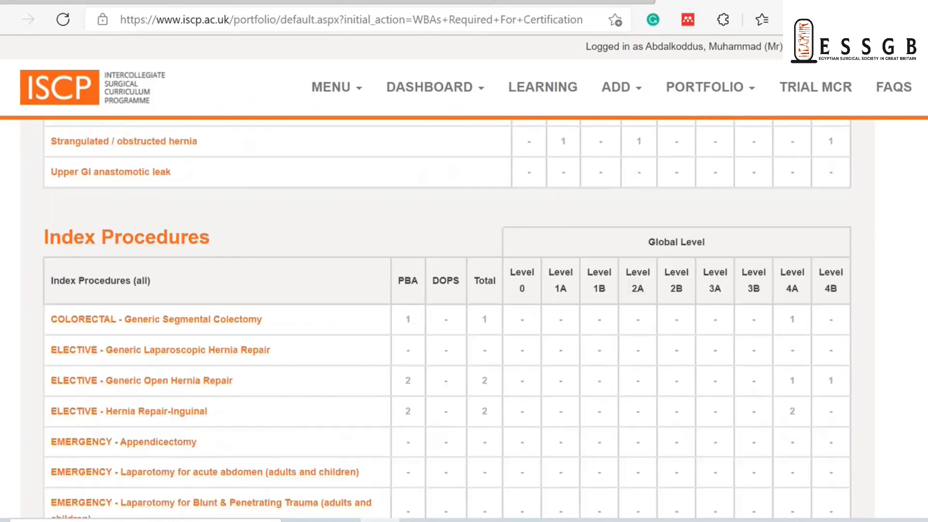
{"action": "scroll", "coordinate": [447, 306], "scroll_direction": "down", "scroll_amount": 1}
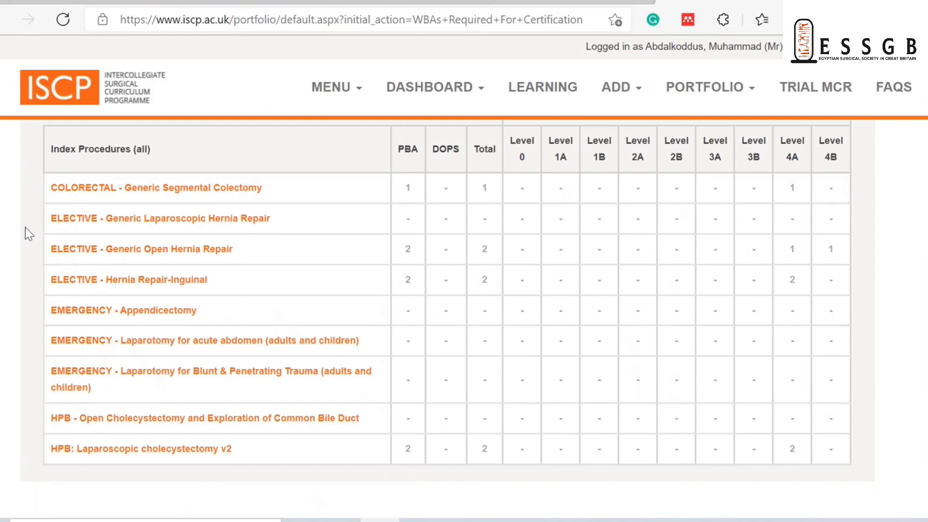
{"action": "scroll", "coordinate": [31, 230], "scroll_direction": "up", "scroll_amount": 1}
{"action": "scroll", "coordinate": [30, 230], "scroll_direction": "down", "scroll_amount": 10}
{"action": "scroll", "coordinate": [31, 230], "scroll_direction": "up", "scroll_amount": 1}
{"action": "scroll", "coordinate": [31, 230], "scroll_direction": "up", "scroll_amount": 5}
{"action": "scroll", "coordinate": [31, 230], "scroll_direction": "down", "scroll_amount": 3}
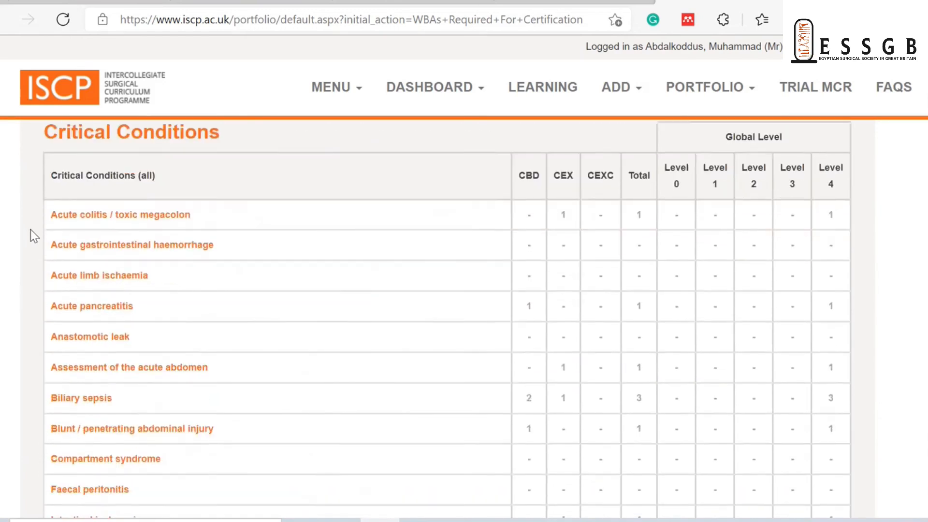
{"action": "scroll", "coordinate": [30, 230], "scroll_direction": "down", "scroll_amount": 12}
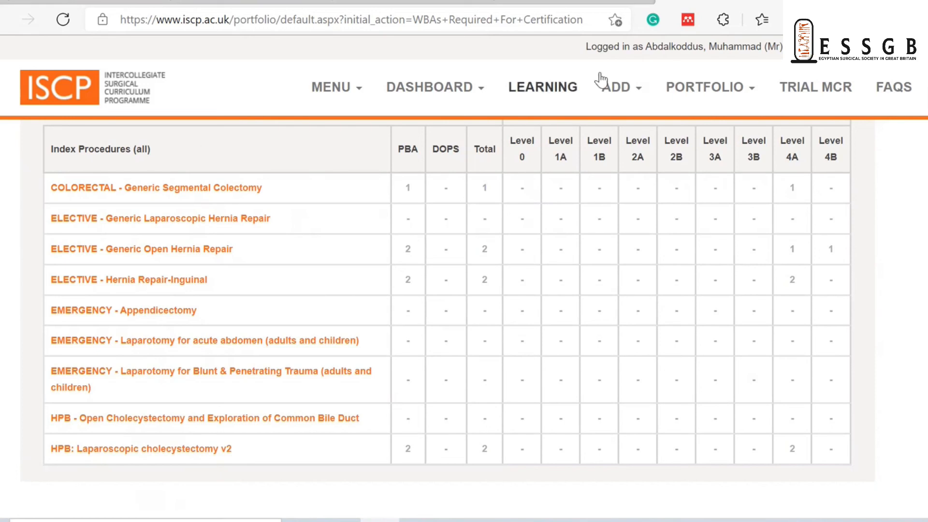
Go to the ARCPs section of the portfolio.
{"action": "left_click", "coordinate": [752, 96]}
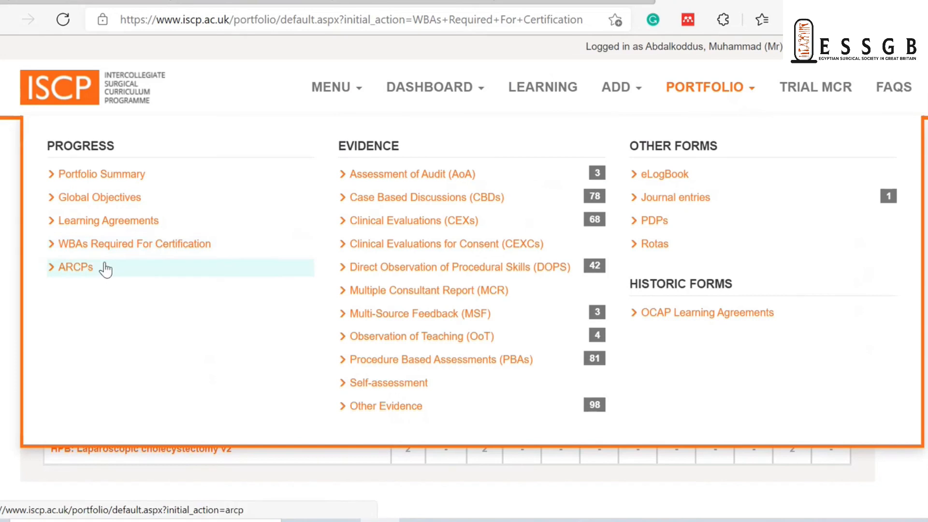